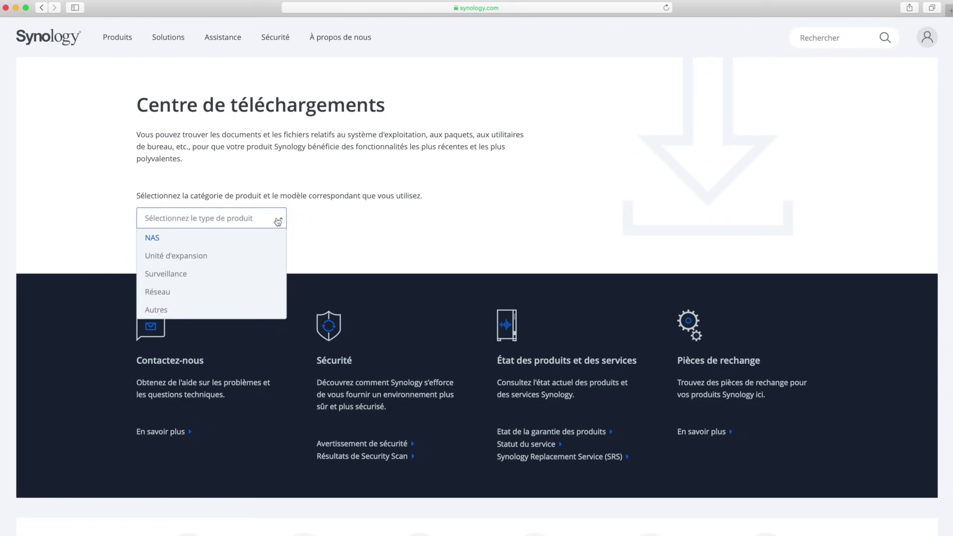
- List the desktop utilities for the DS119j NAS in Download Center
{"action": "left_click", "coordinate": [215, 239]}
{"action": "left_click", "coordinate": [425, 218]}
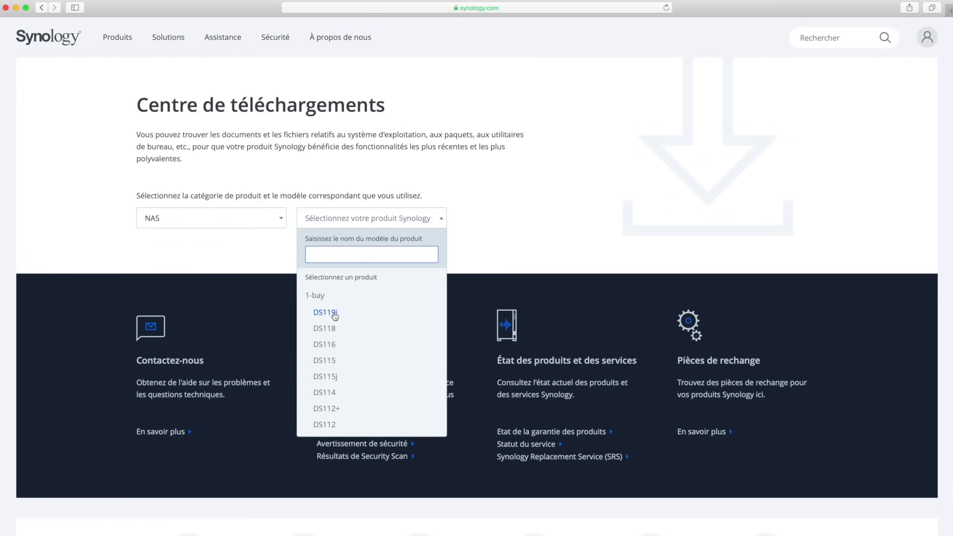
{"action": "left_click", "coordinate": [325, 312]}
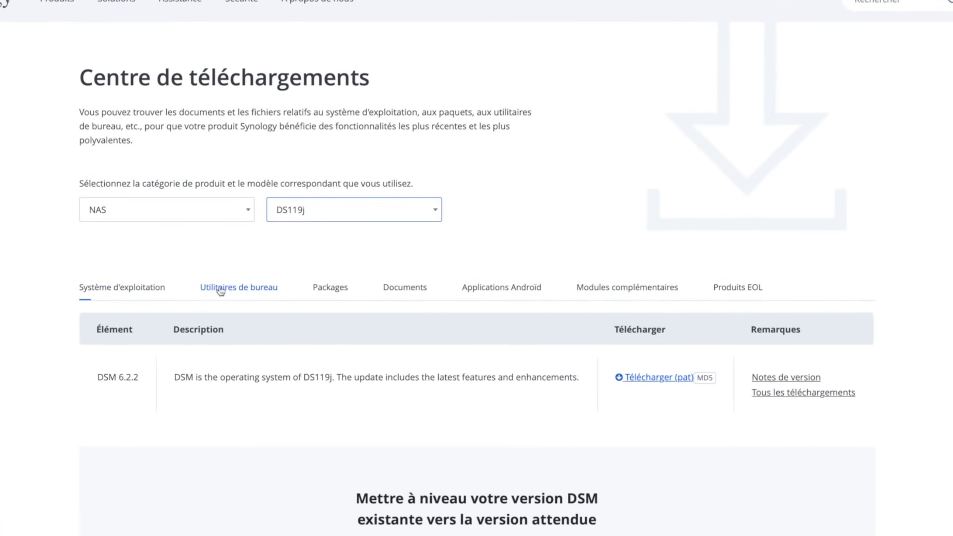
{"action": "left_click", "coordinate": [227, 290]}
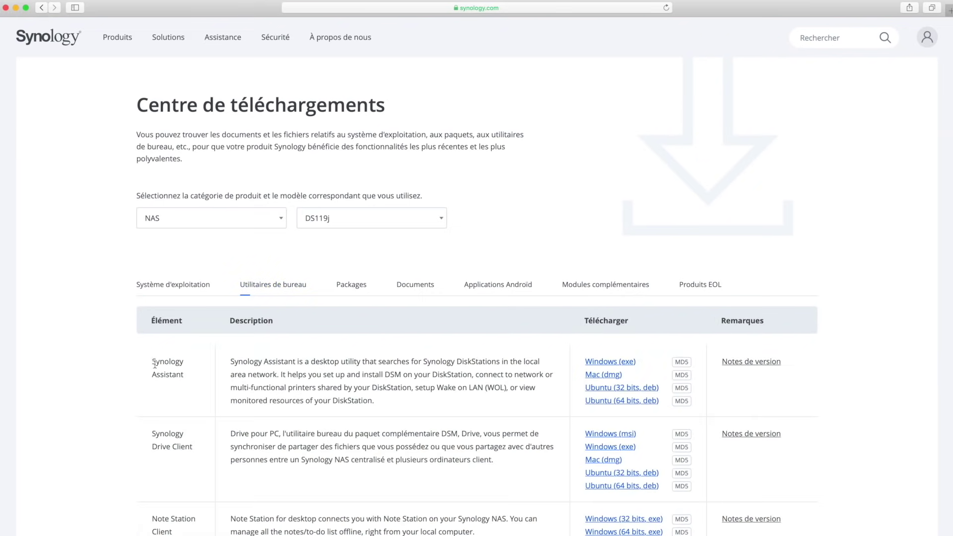
{"action": "left_click_drag", "start_coordinate": [153, 361], "coordinate": [184, 373]}
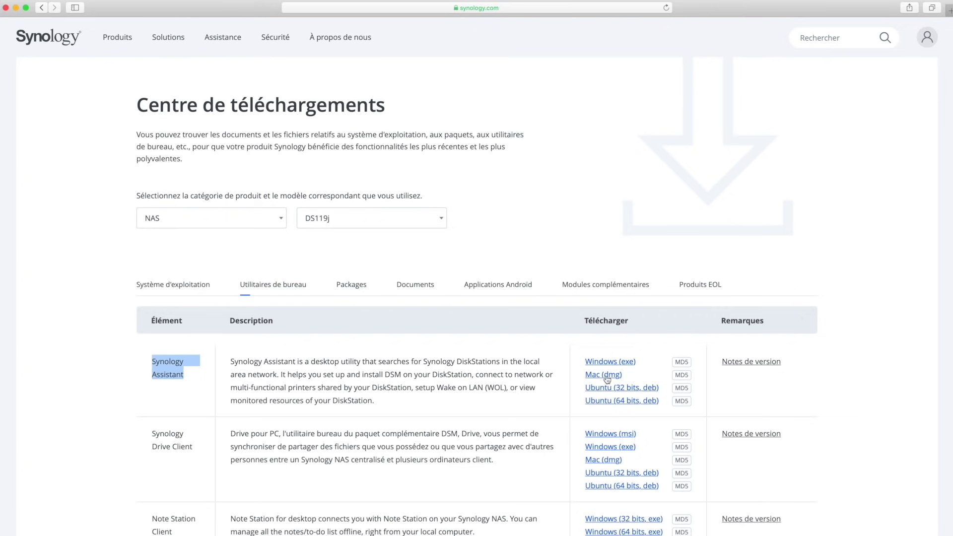
- Download the Mac (dmg) Synology Assistant and open the disk image from Downloads
{"action": "left_click", "coordinate": [604, 375]}
{"action": "left_click", "coordinate": [887, 8]}
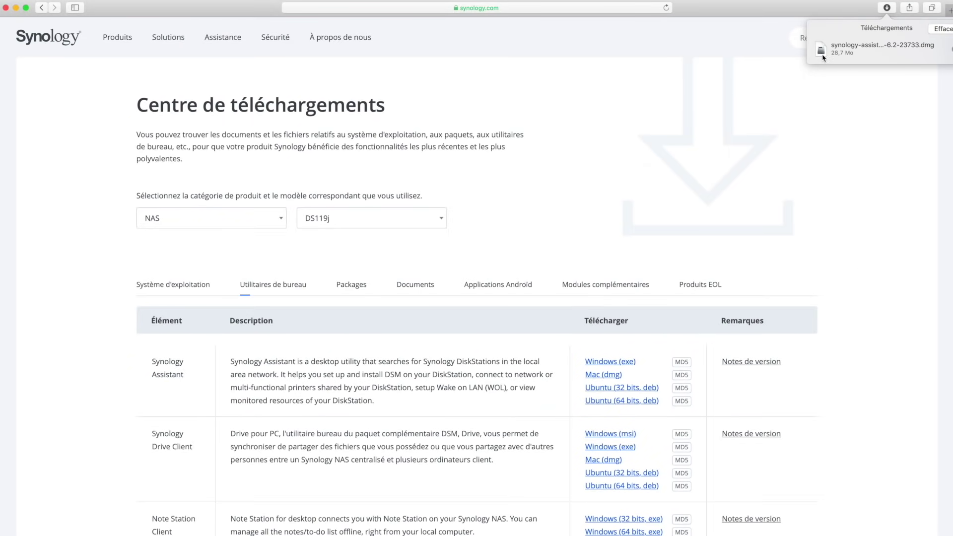
{"action": "left_click", "coordinate": [822, 57]}
{"action": "double_click", "coordinate": [825, 54]}
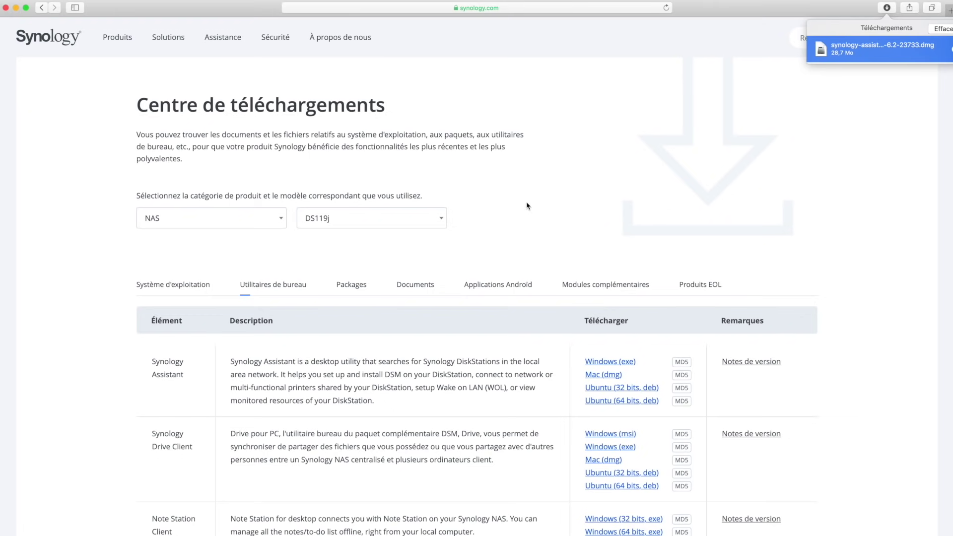
- Launch Synology Assistant, allowing the internet-downloaded app to open
{"action": "left_click", "coordinate": [373, 187]}
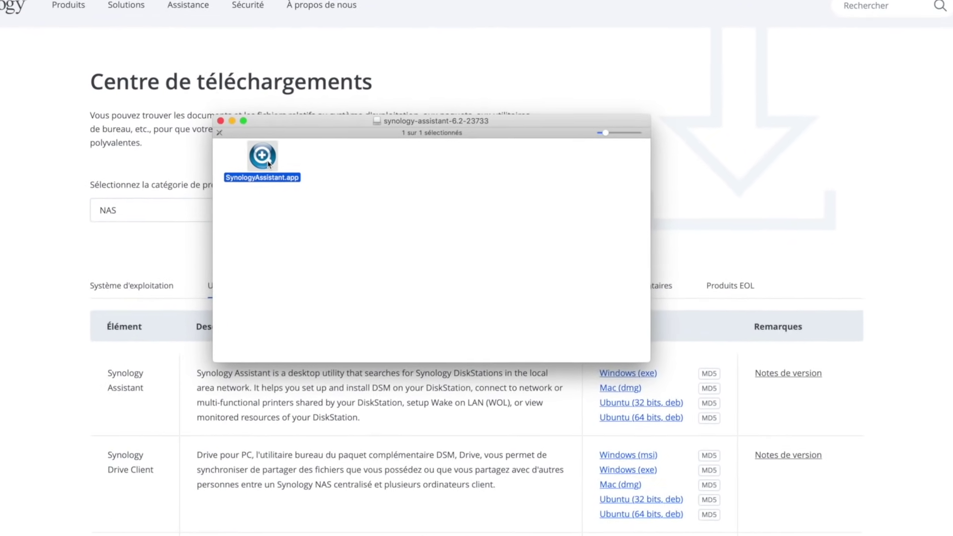
{"action": "double_click", "coordinate": [256, 155]}
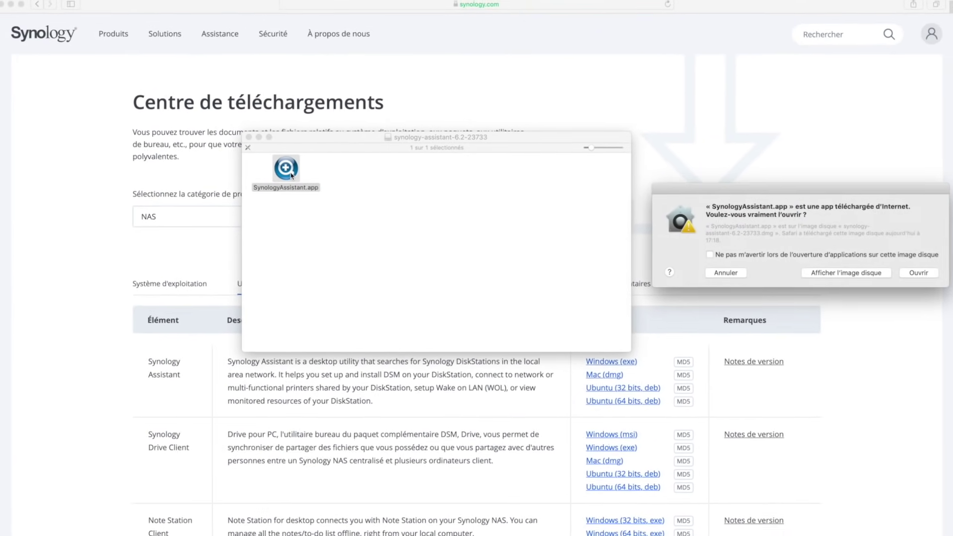
{"action": "left_click", "coordinate": [904, 273]}
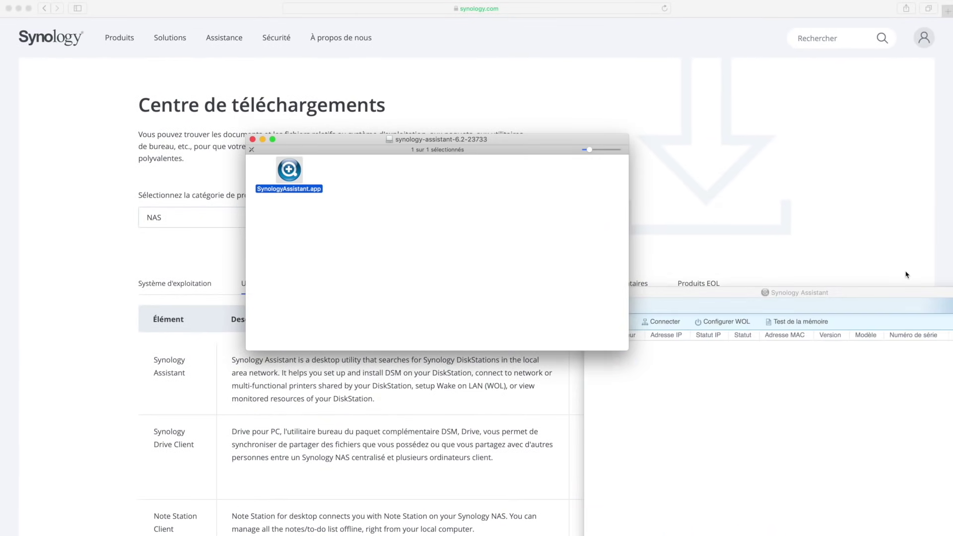
{"action": "left_click_drag", "start_coordinate": [814, 291], "coordinate": [741, 179]}
- Accept the Synology Assistant licence agreement (CLUF) and confirm with OK
{"action": "left_click_drag", "start_coordinate": [471, 139], "coordinate": [323, 110]}
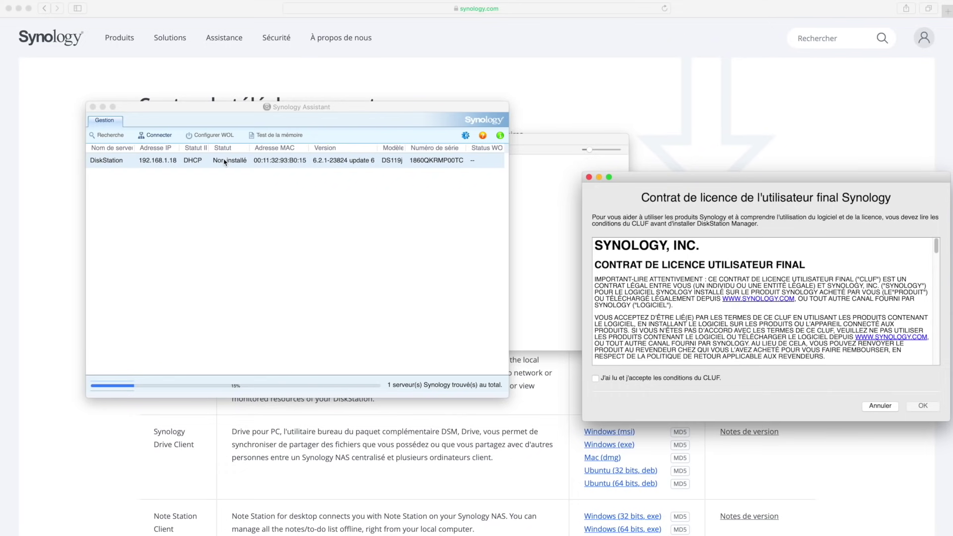
{"action": "left_click", "coordinate": [650, 382]}
{"action": "left_click", "coordinate": [923, 407]}
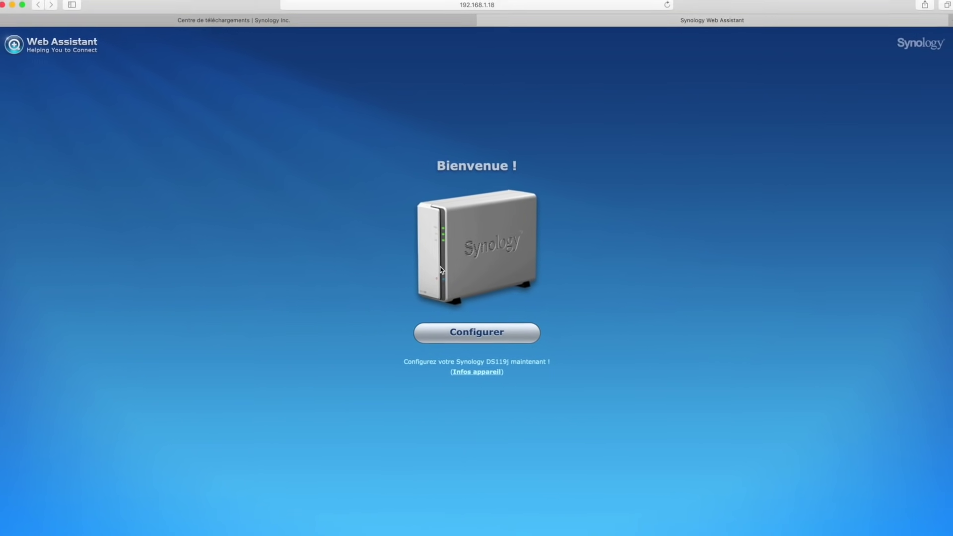
- Choose Configurer on the Web Assistant welcome page to set up the DS119j
{"action": "left_click", "coordinate": [474, 335]}
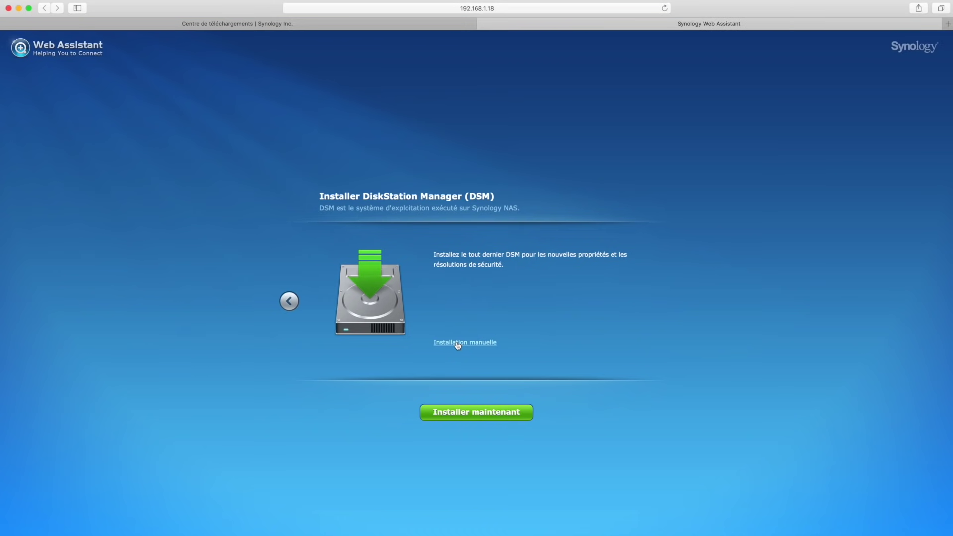
- Install the latest DSM now, acknowledging that the disk data will be erased
{"action": "left_click", "coordinate": [474, 417]}
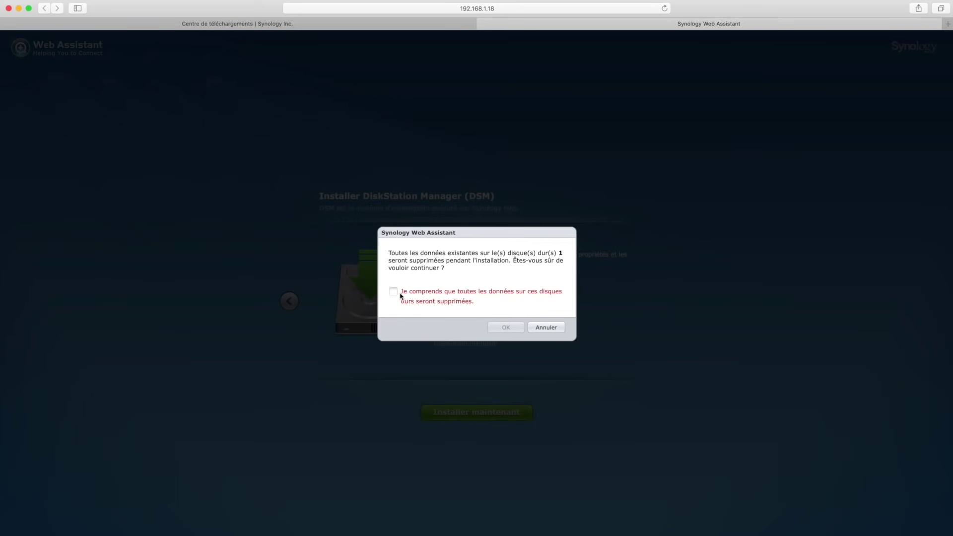
{"action": "left_click", "coordinate": [348, 258]}
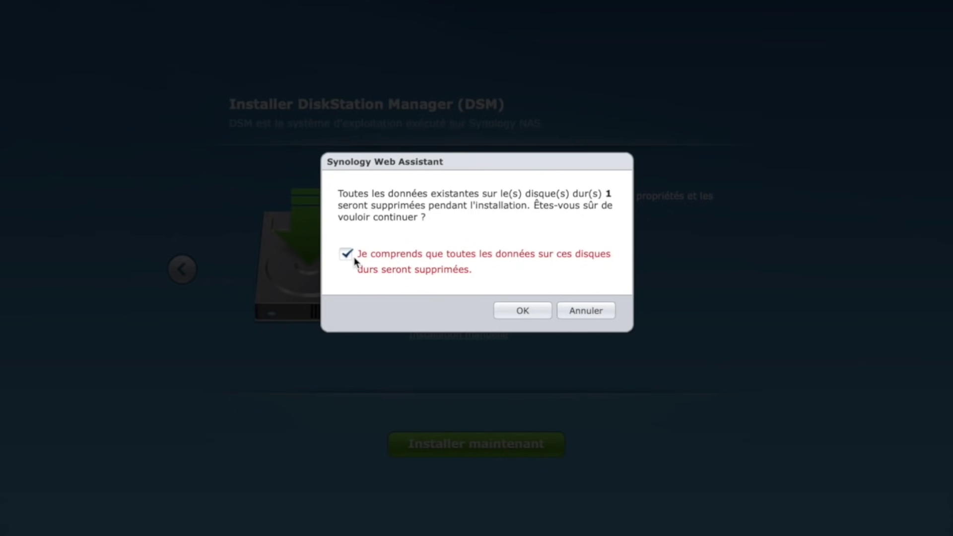
{"action": "left_click", "coordinate": [512, 320]}
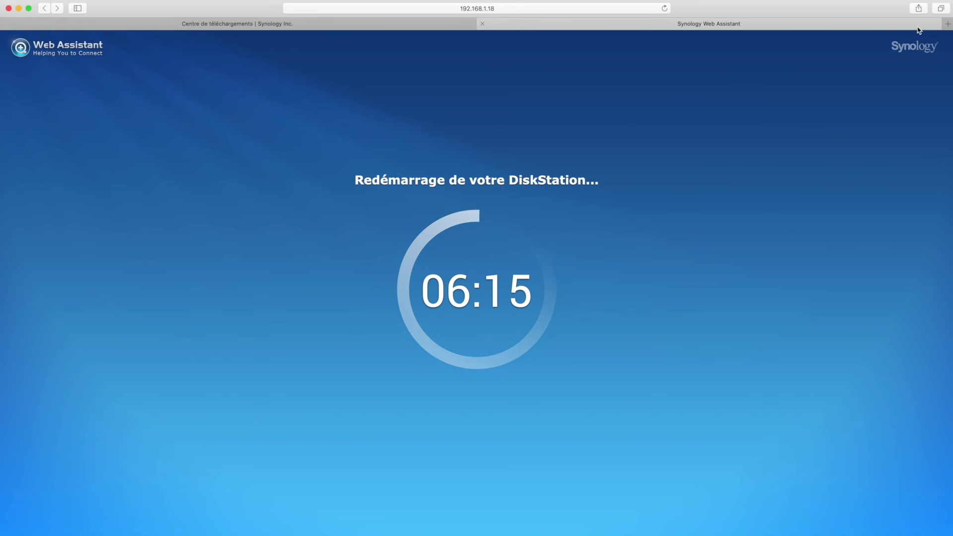
- Load find.synology.com in a new tab, then return to the DiskStation page
{"action": "left_click", "coordinate": [947, 23]}
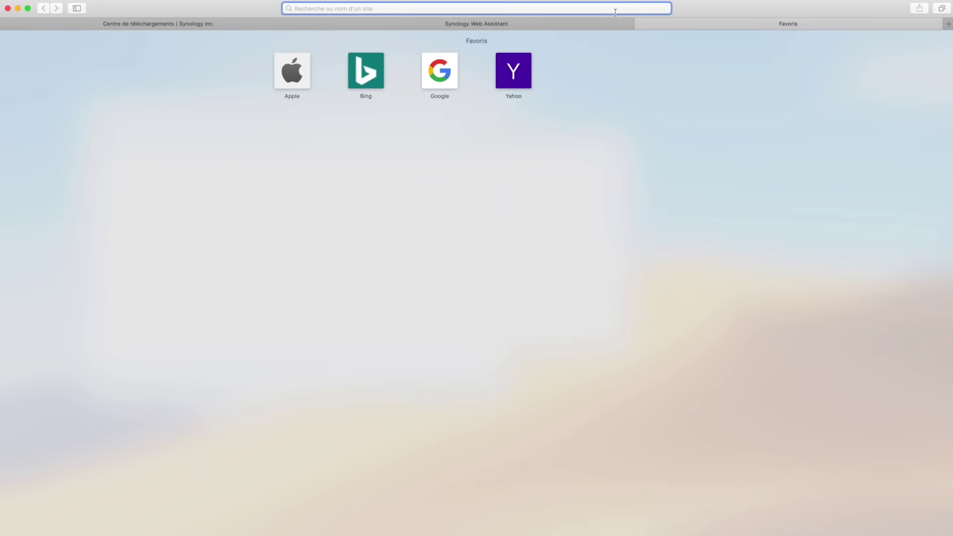
{"action": "type", "text": "find.syn"}
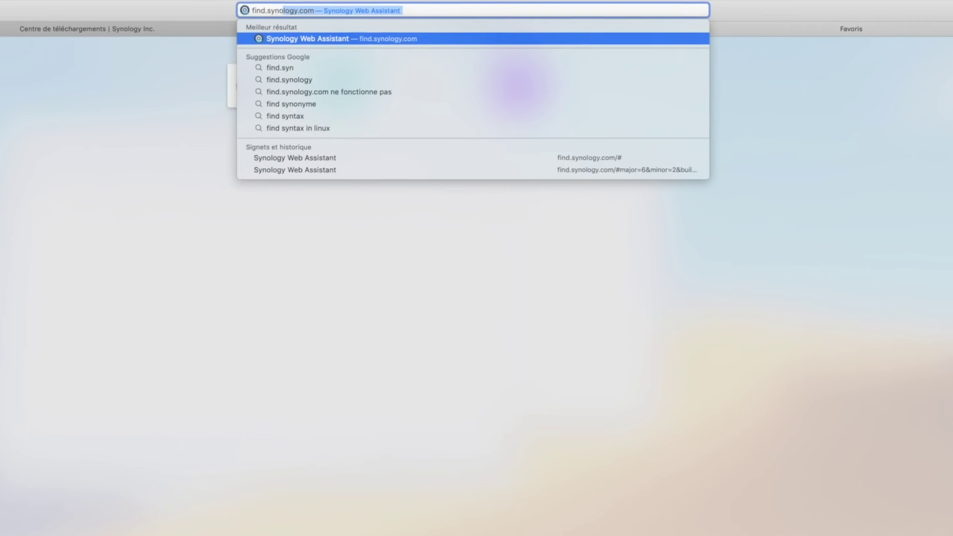
{"action": "type", "text": "ology.com"}
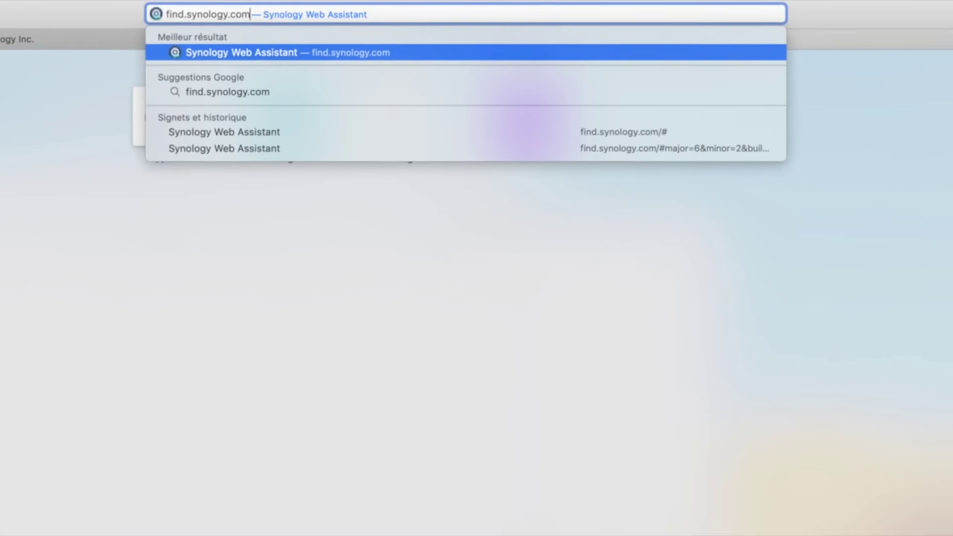
{"action": "key", "text": "Return"}
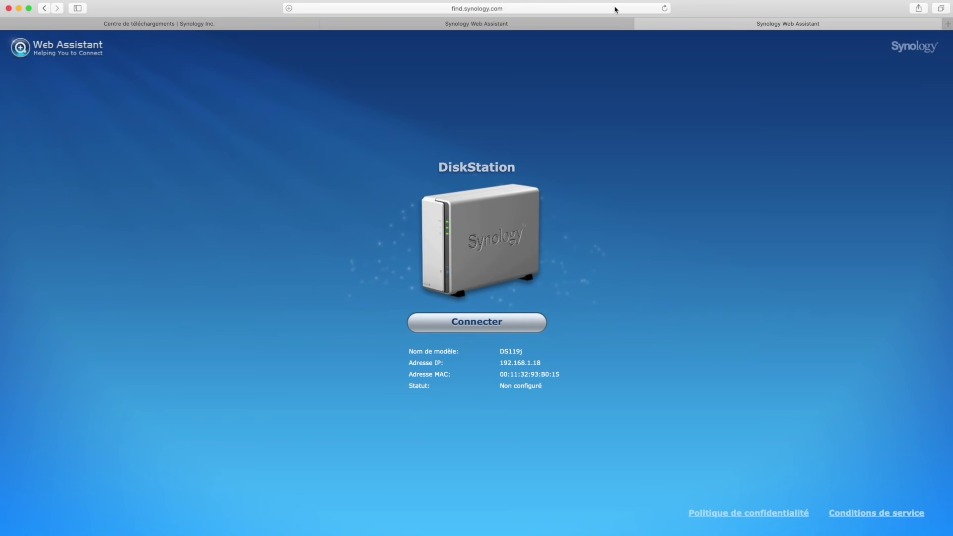
{"action": "left_click", "coordinate": [597, 26]}
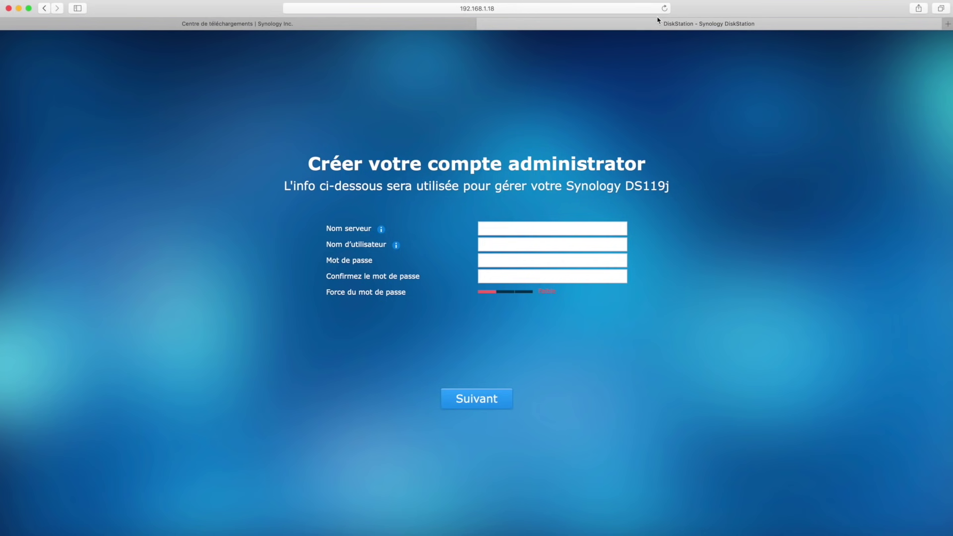
- Name the server DS119j and create the administrator user with its password
{"action": "left_click", "coordinate": [495, 228]}
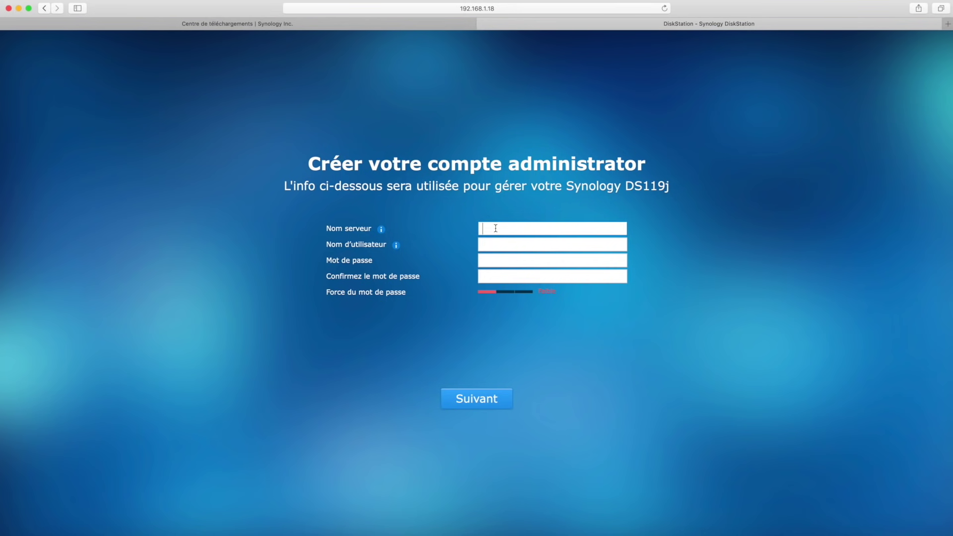
{"action": "type", "text": "DS119j"}
{"action": "key", "text": "Tab"}
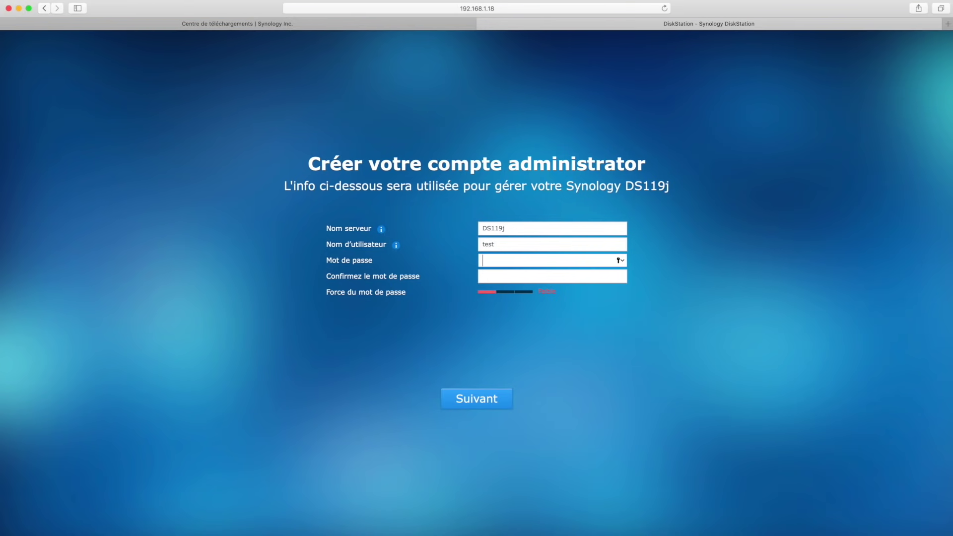
{"action": "type", "text": "•"}
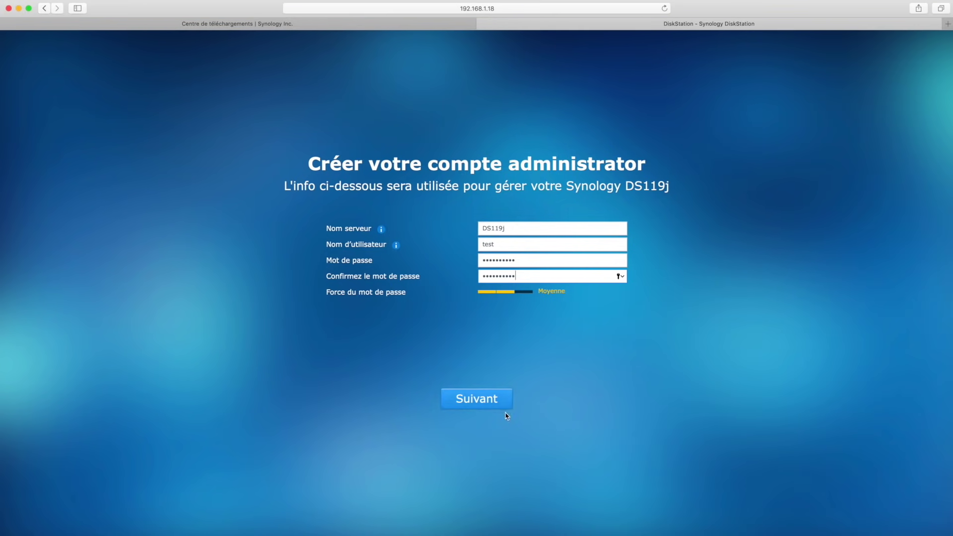
{"action": "left_click", "coordinate": [485, 403]}
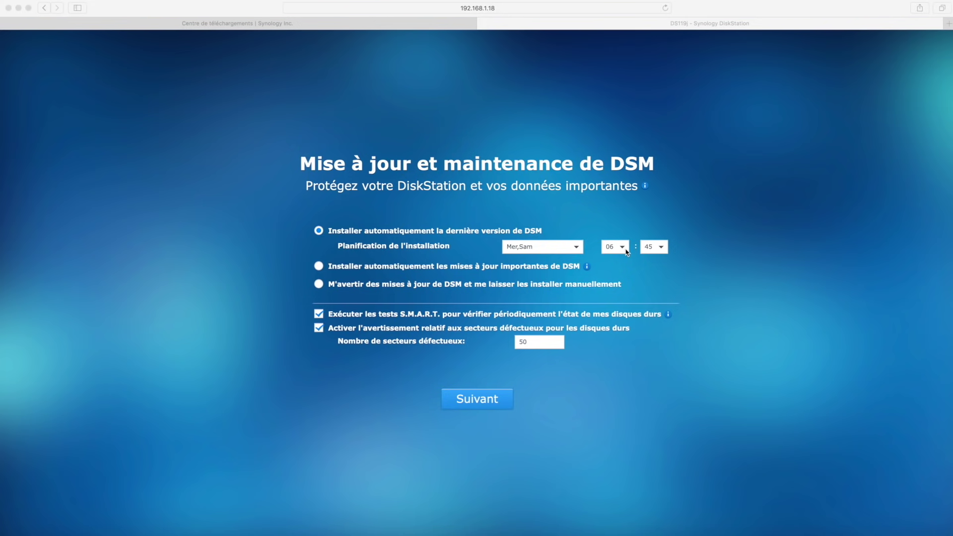
- Set DSM to only notify about updates (M'avertir des mises à jour) for manual install
{"action": "left_click", "coordinate": [319, 266]}
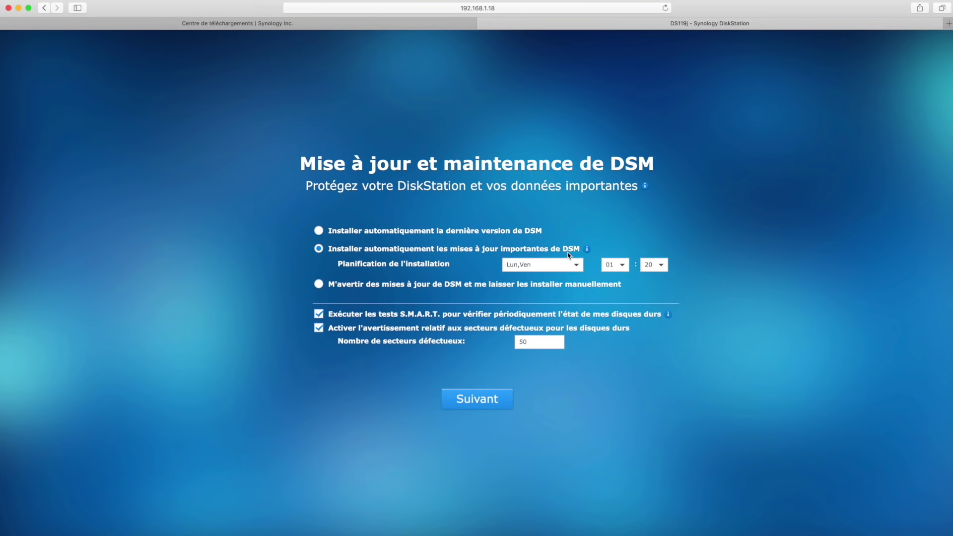
{"action": "mouse_move", "coordinate": [587, 251]}
{"action": "left_click", "coordinate": [318, 284]}
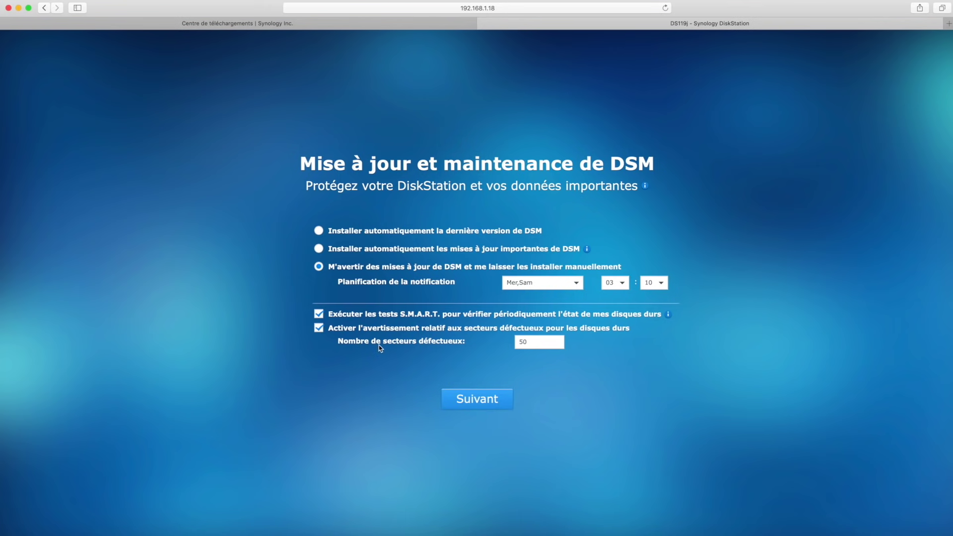
- Lower the bad-sector warning threshold from 50 to 30 and continue
{"action": "left_click", "coordinate": [544, 342]}
{"action": "key", "text": "BackSpace"}
{"action": "key", "text": "BackSpace"}
{"action": "type", "text": "30"}
{"action": "left_click", "coordinate": [484, 404]}
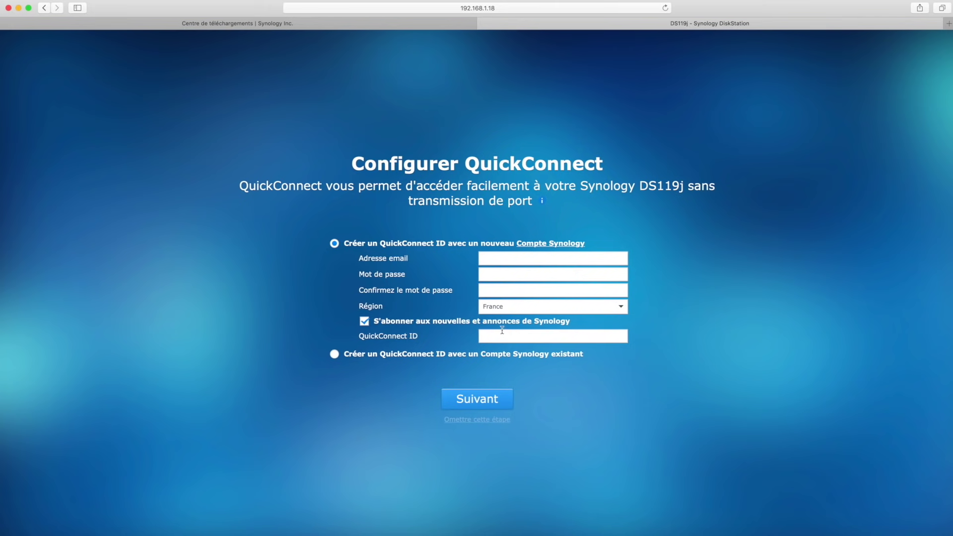
- Opt out of Synology news and skip QuickConnect setup, confirming with Oui
{"action": "left_click", "coordinate": [433, 325]}
{"action": "left_click", "coordinate": [502, 336]}
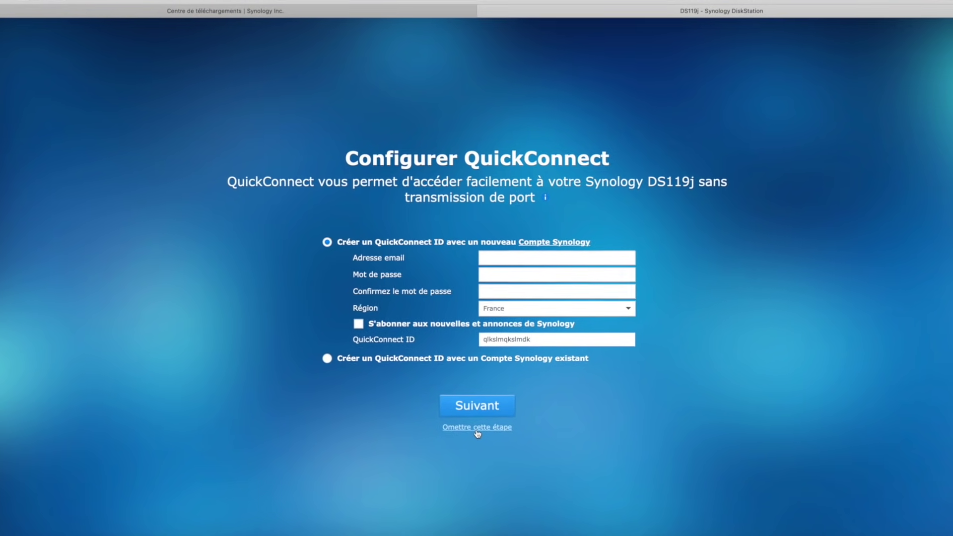
{"action": "left_click", "coordinate": [476, 433]}
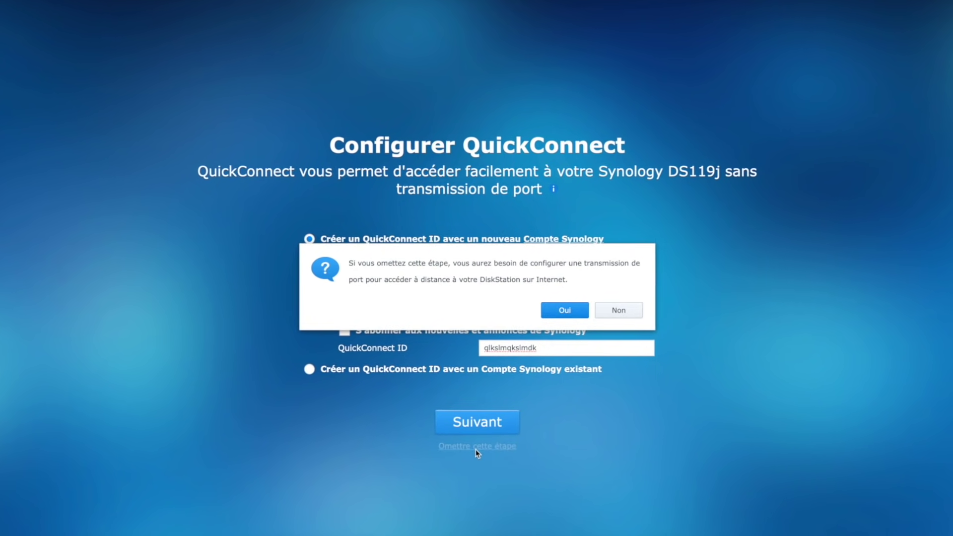
{"action": "left_click", "coordinate": [564, 309]}
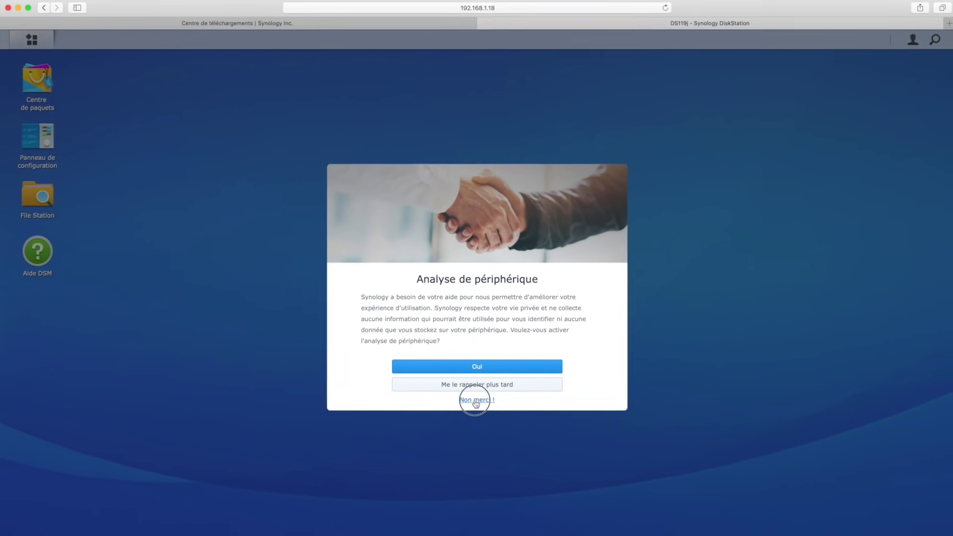
- Decline device analysis and click through the three DSM welcome tips
{"action": "left_click", "coordinate": [476, 401]}
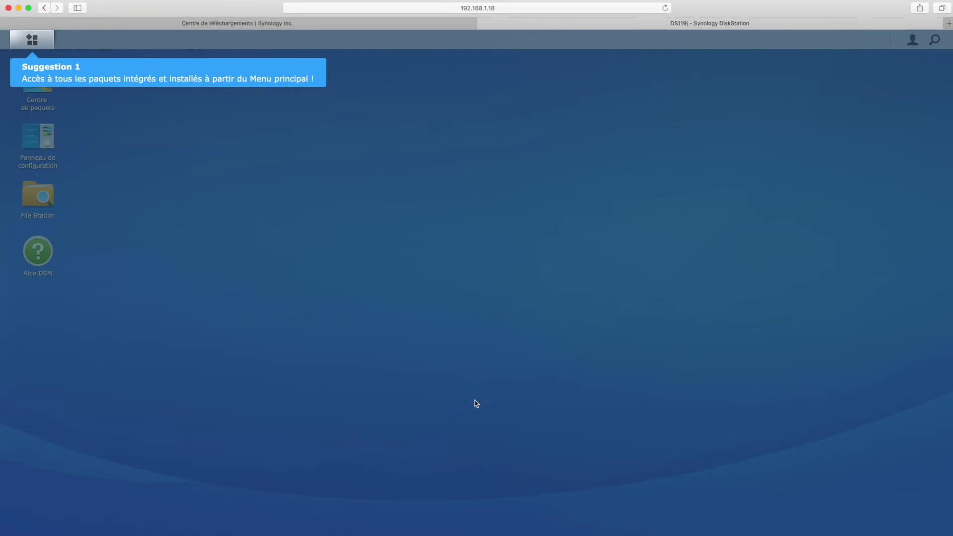
{"action": "left_click", "coordinate": [33, 42]}
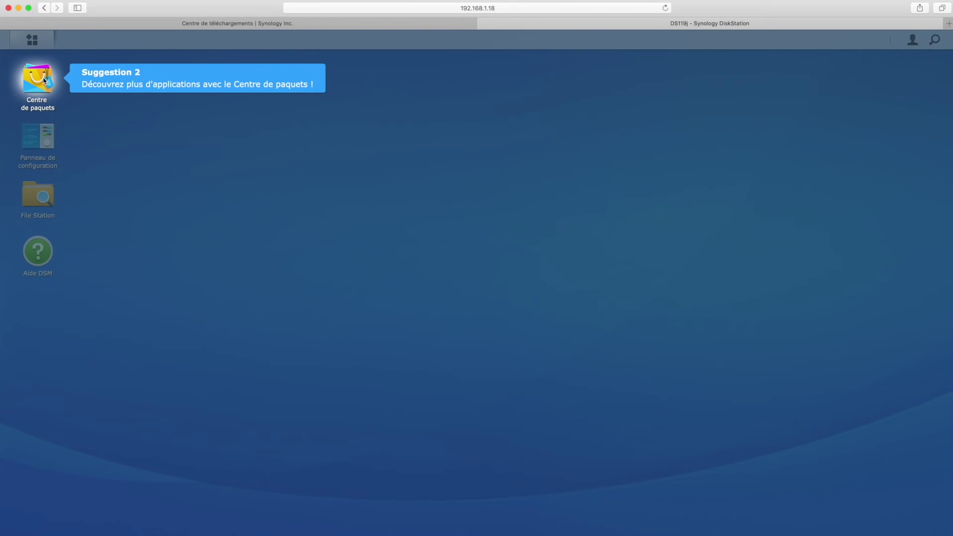
{"action": "left_click", "coordinate": [43, 80]}
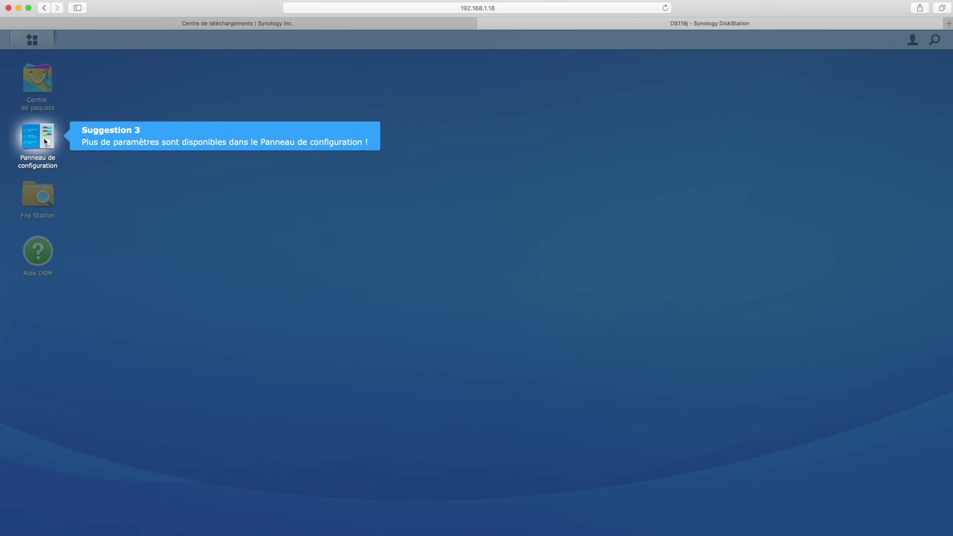
{"action": "left_click", "coordinate": [46, 141]}
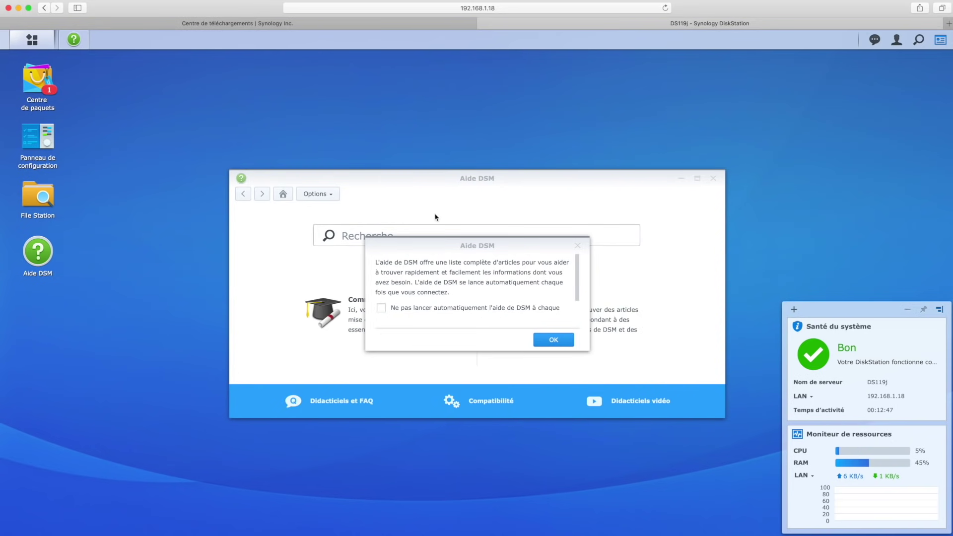
- Dismiss the help intro notice and close the Aide DSM window
{"action": "left_click", "coordinate": [553, 341]}
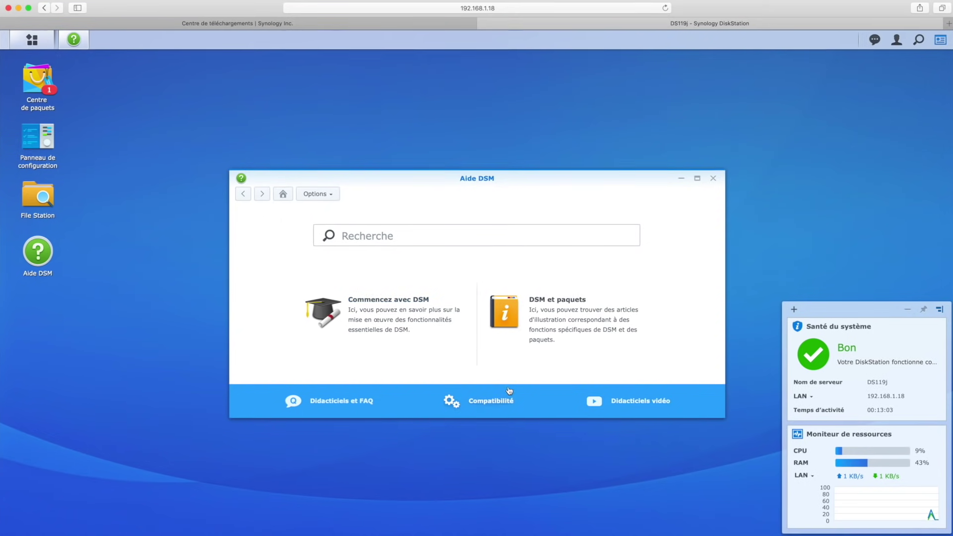
{"action": "left_click", "coordinate": [697, 155]}
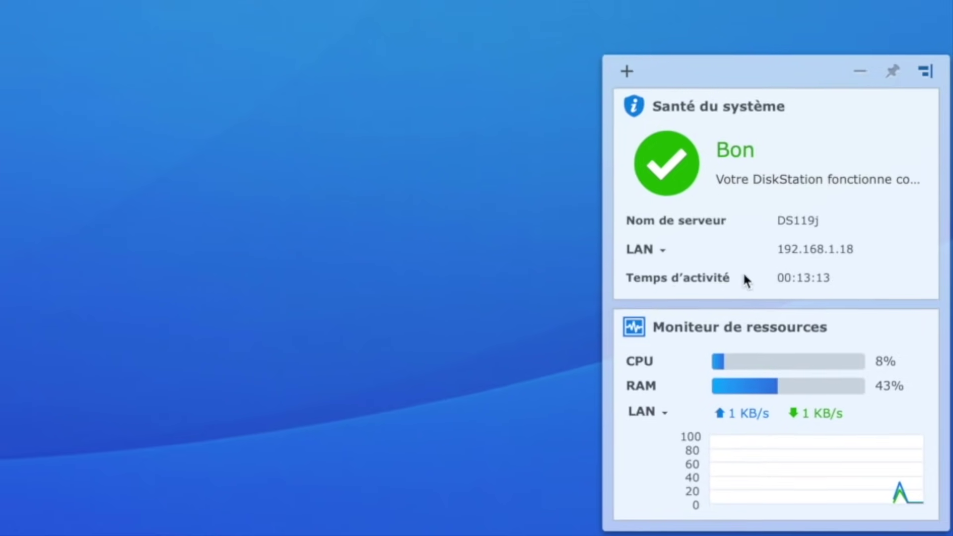
{"action": "mouse_move", "coordinate": [718, 357]}
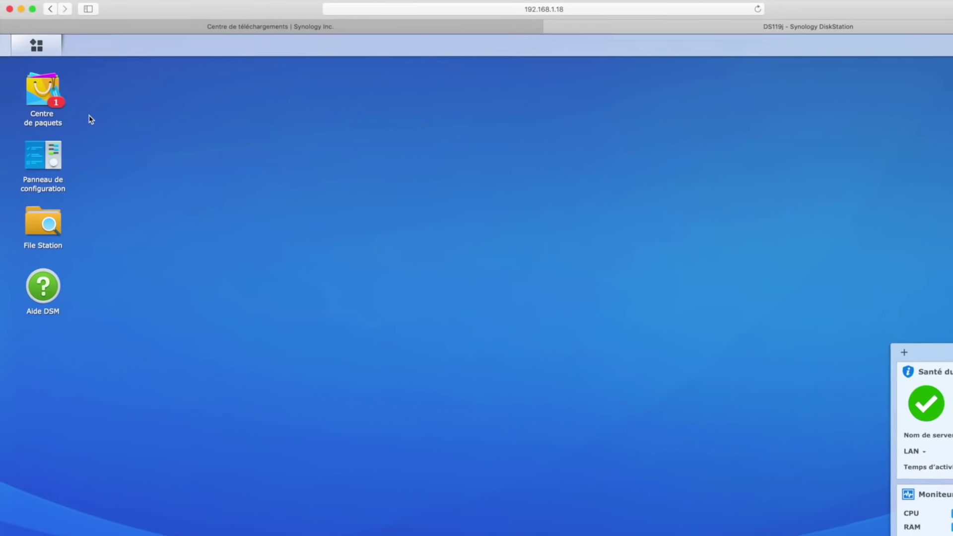
- Drag Gestionnaire de stockage from the Main Menu onto the desktop
{"action": "left_click", "coordinate": [33, 45]}
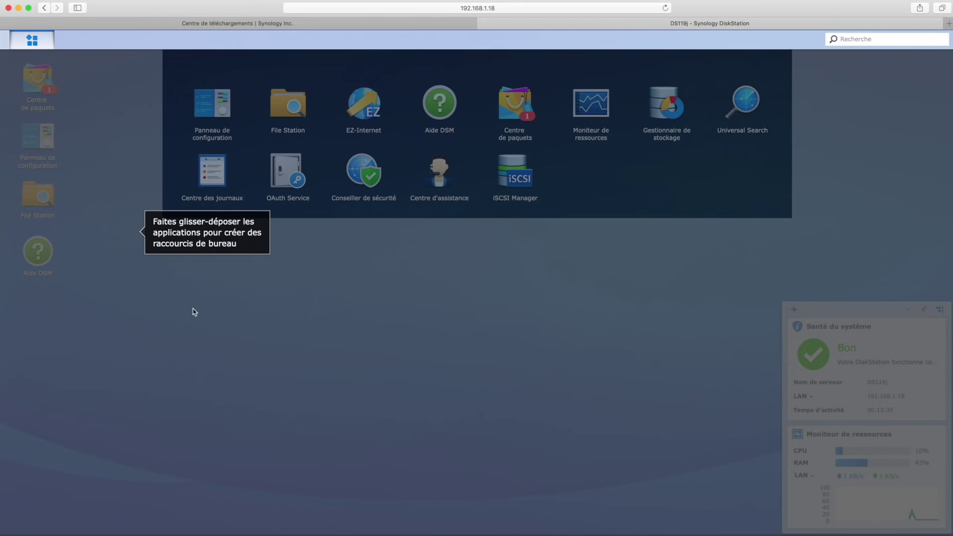
{"action": "left_click", "coordinate": [428, 296]}
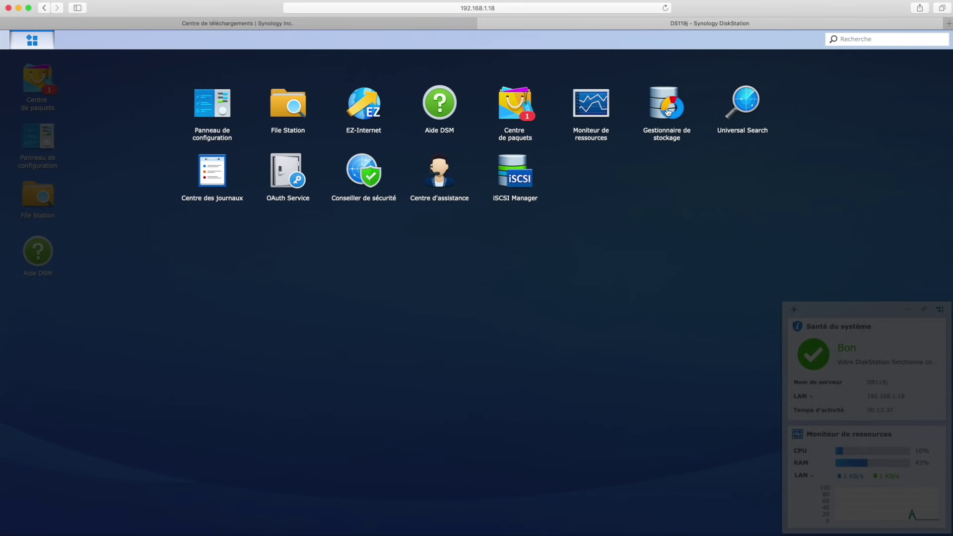
{"action": "left_click_drag", "start_coordinate": [670, 106], "coordinate": [62, 324]}
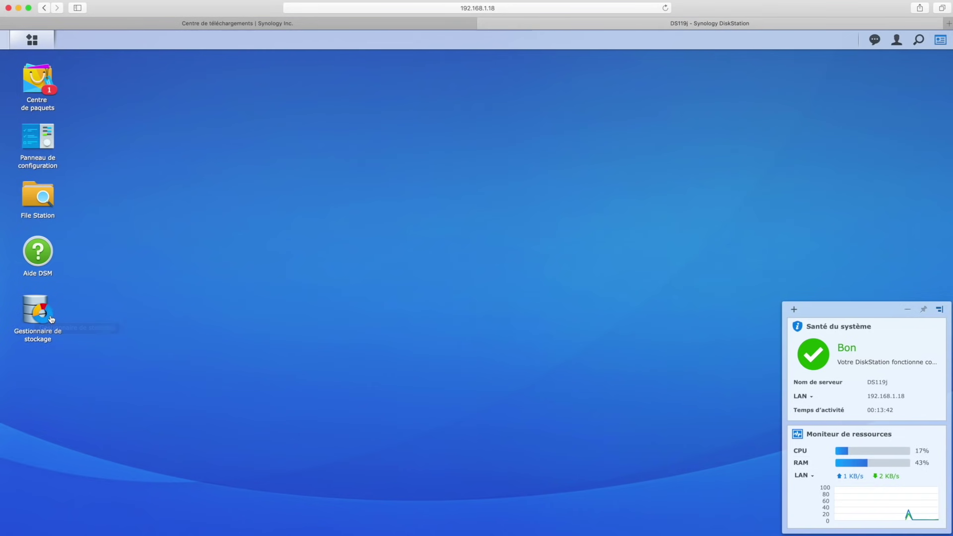
- Group Gestionnaire de stockage, Aide DSM and File Station into a New Group, then move all three back out
{"action": "left_click_drag", "start_coordinate": [40, 311], "coordinate": [36, 251]}
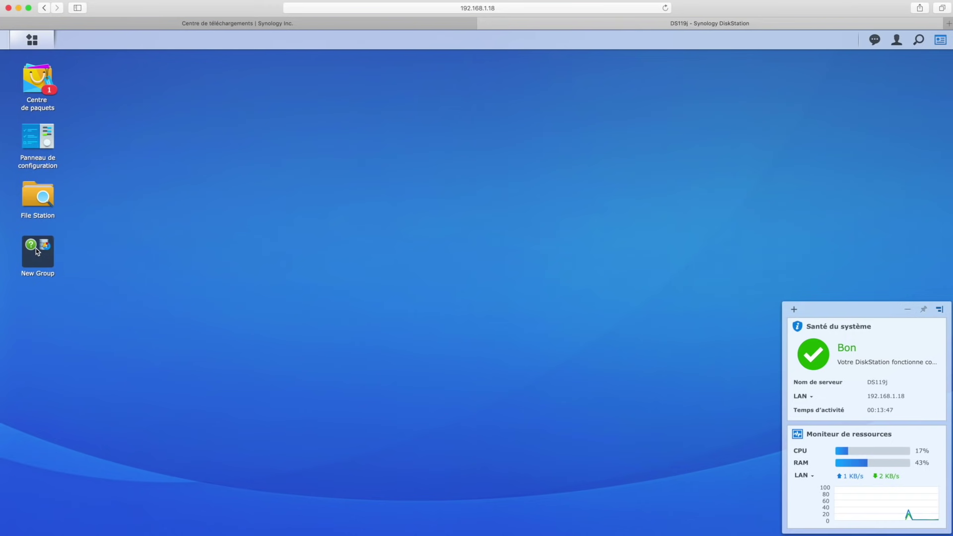
{"action": "left_click_drag", "start_coordinate": [38, 201], "coordinate": [33, 253]}
{"action": "left_click", "coordinate": [41, 202]}
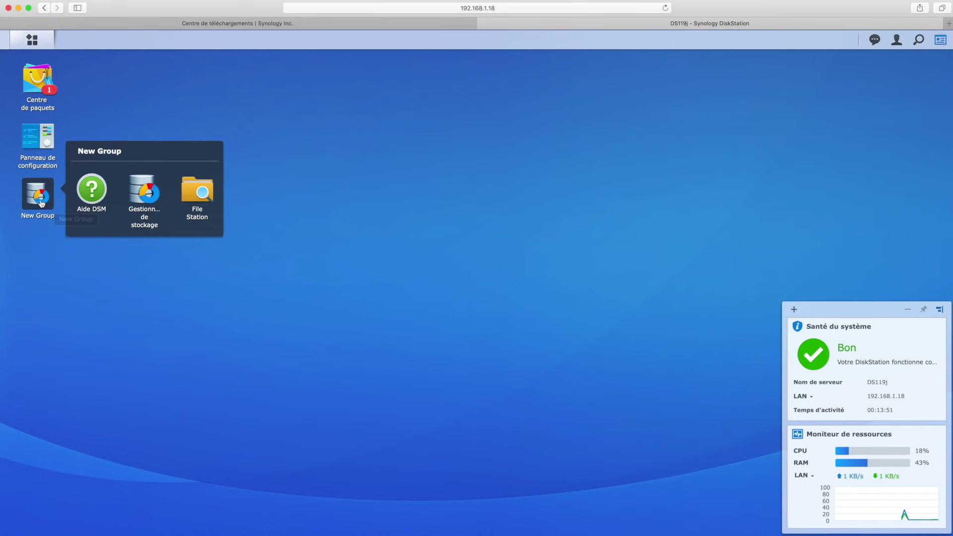
{"action": "left_click", "coordinate": [58, 288]}
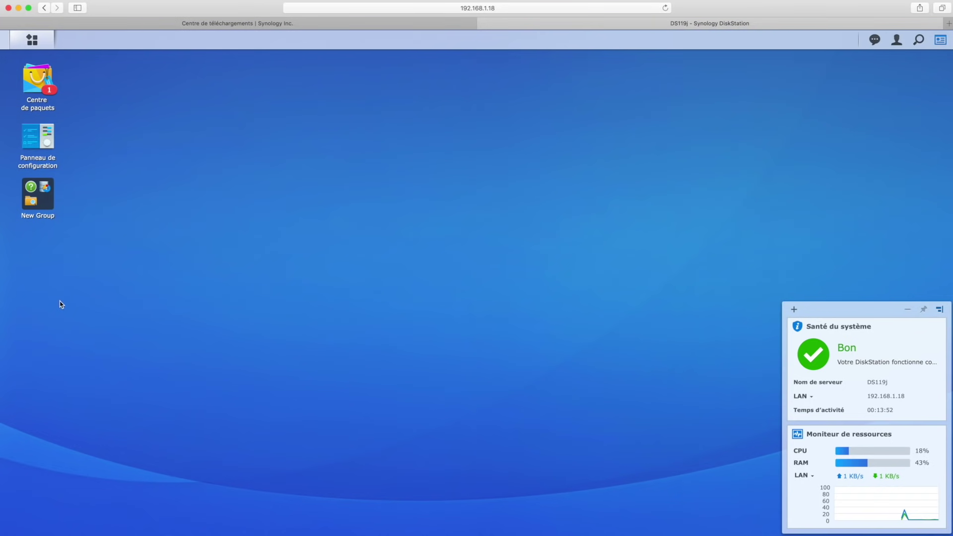
{"action": "left_click", "coordinate": [31, 194]}
{"action": "left_click_drag", "start_coordinate": [201, 194], "coordinate": [185, 371]}
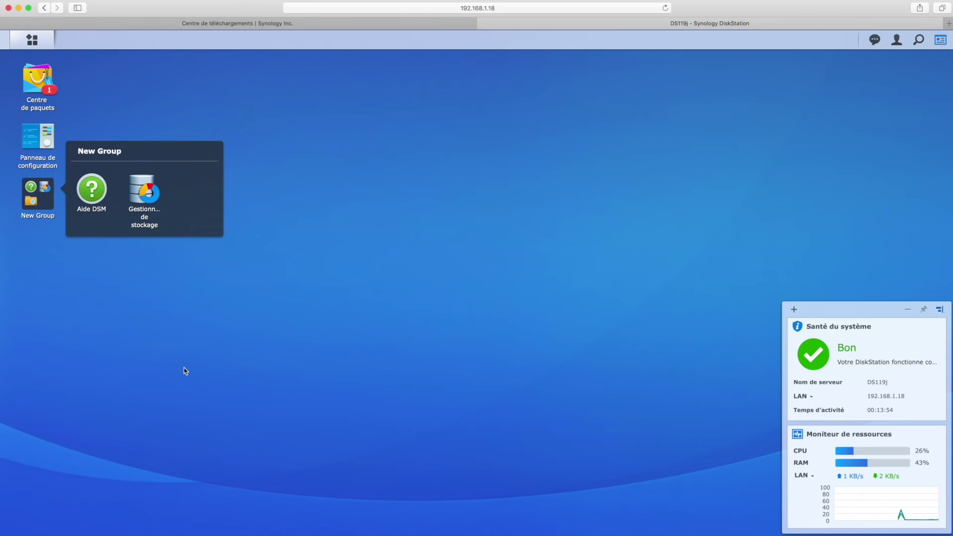
{"action": "left_click_drag", "start_coordinate": [144, 196], "coordinate": [110, 349]}
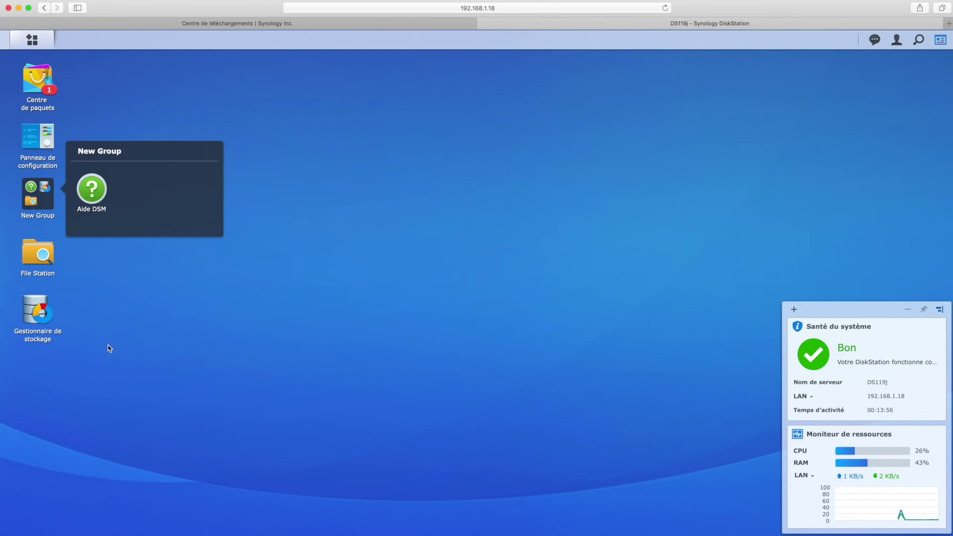
{"action": "left_click_drag", "start_coordinate": [94, 196], "coordinate": [114, 386]}
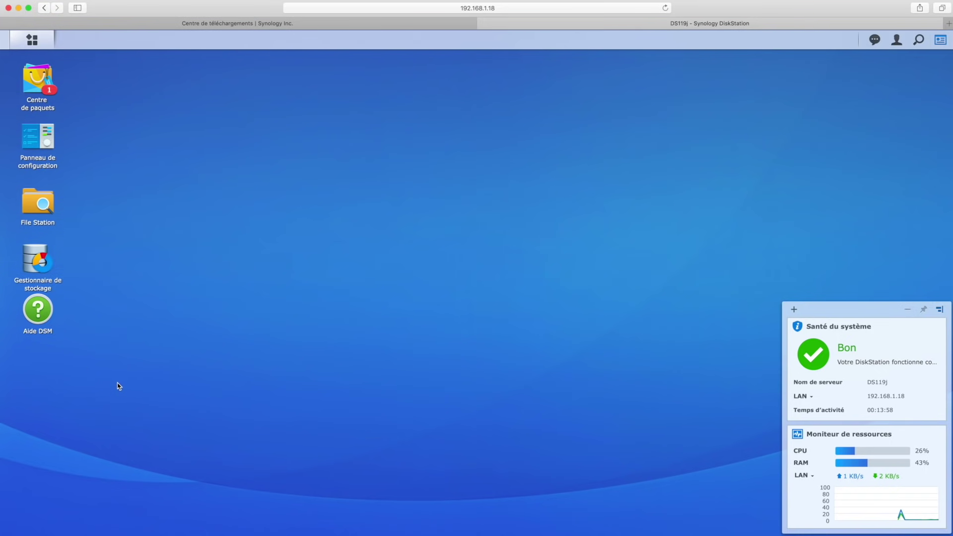
- Remove the Aide DSM shortcut from the desktop
{"action": "right_click", "coordinate": [36, 310]}
{"action": "left_click", "coordinate": [68, 335]}
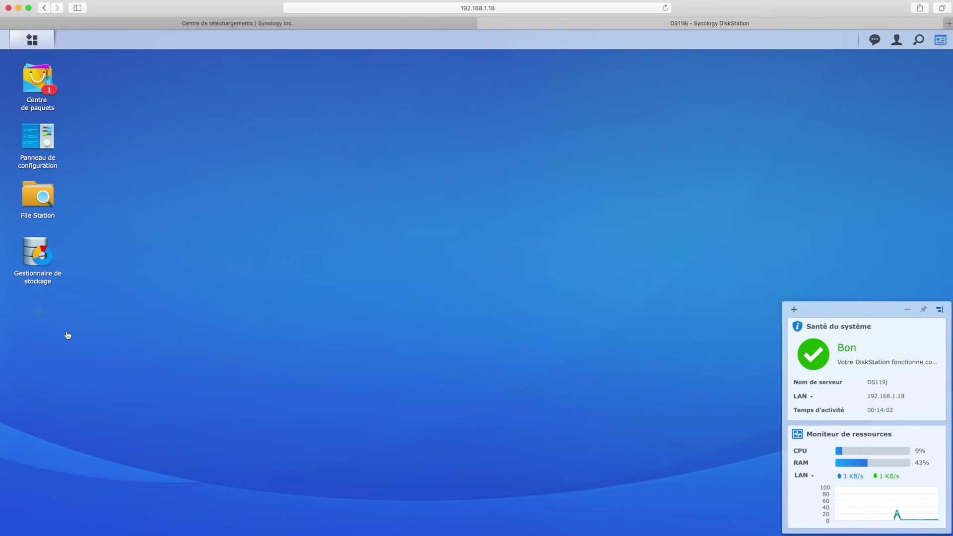
{"action": "left_click", "coordinate": [31, 49]}
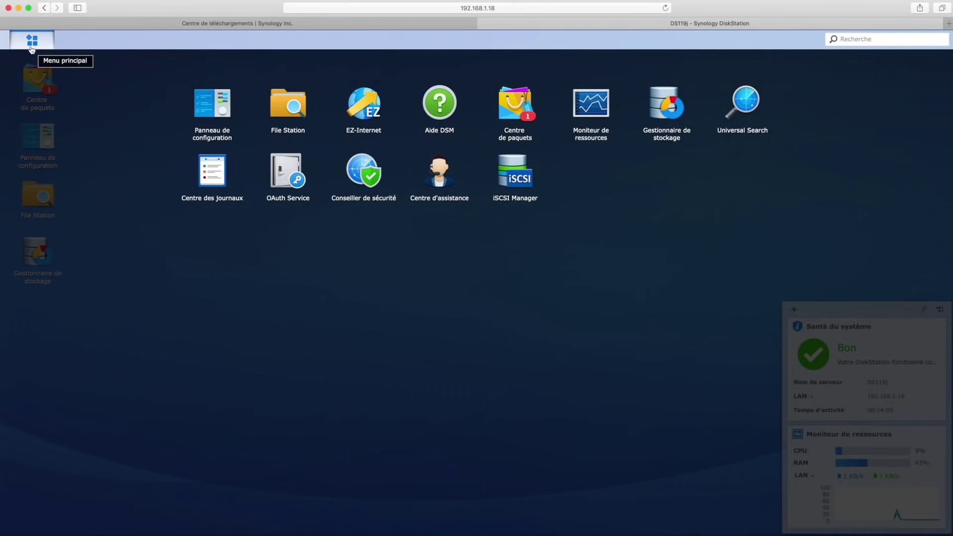
{"action": "left_click", "coordinate": [432, 311]}
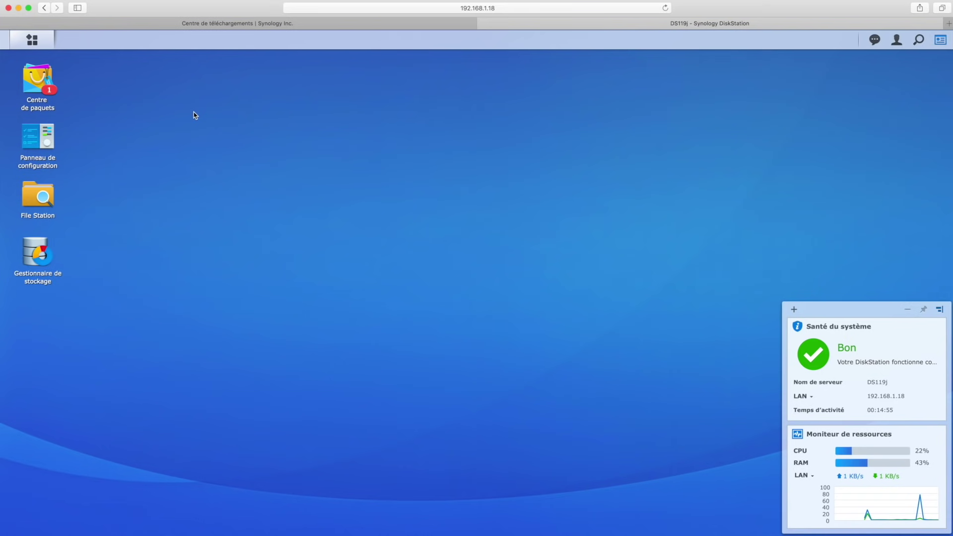
{"action": "left_click", "coordinate": [32, 41]}
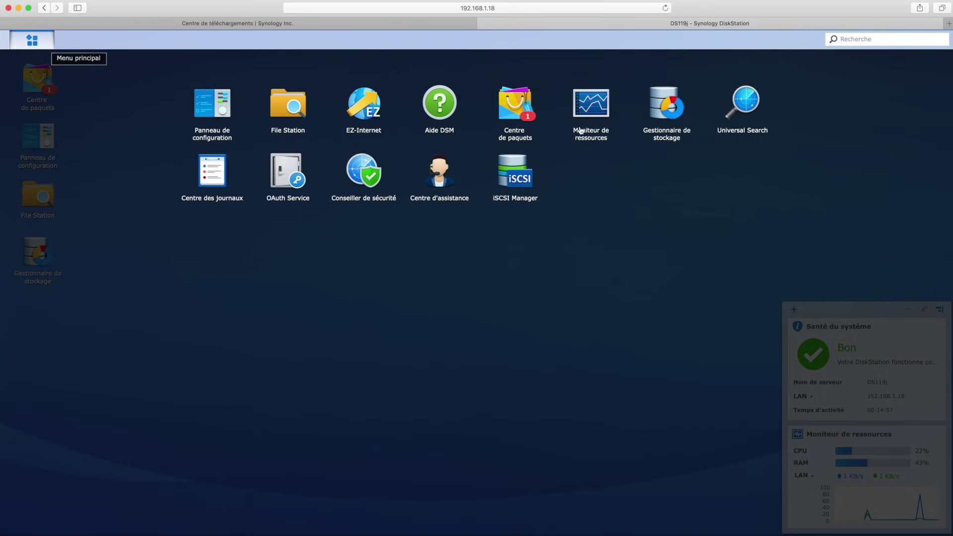
{"action": "left_click", "coordinate": [669, 108]}
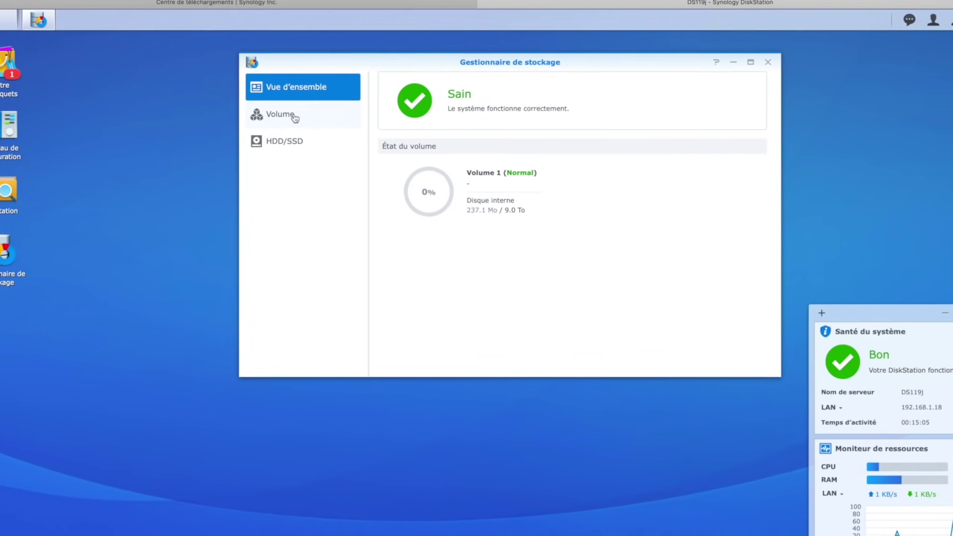
{"action": "left_click", "coordinate": [300, 121]}
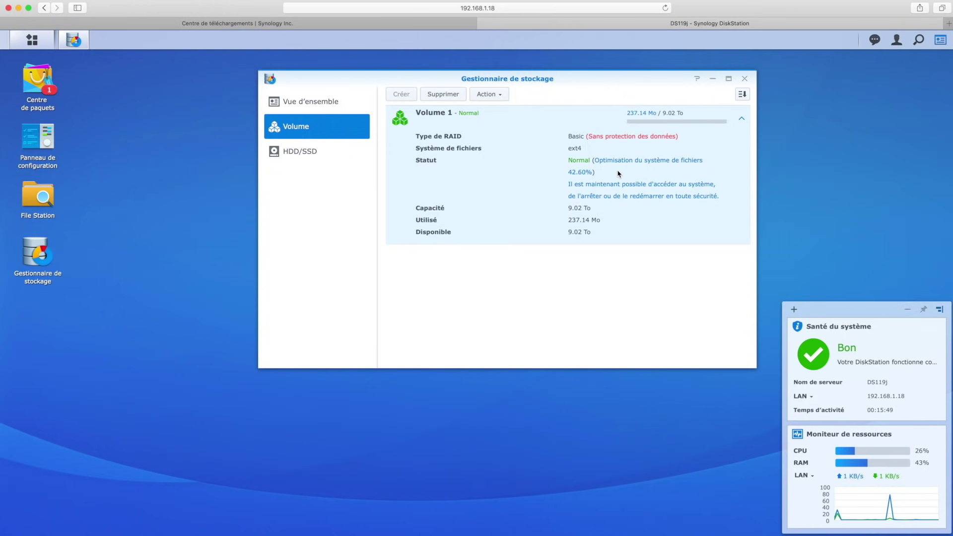
- Open Panneau de configuration, leave it in Mode de base, and show the Dossier partagé page
{"action": "left_click", "coordinate": [745, 78]}
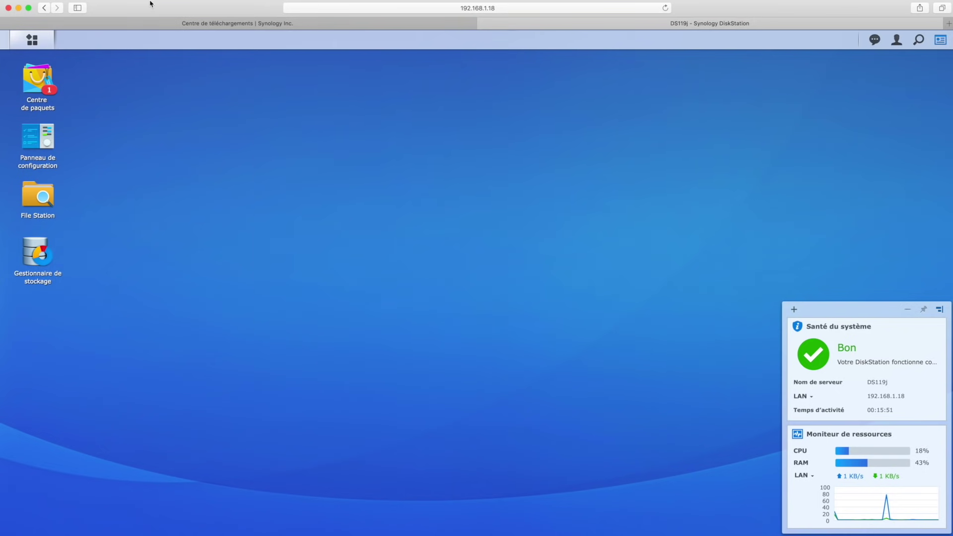
{"action": "left_click", "coordinate": [31, 138]}
{"action": "left_click_drag", "start_coordinate": [417, 97], "coordinate": [327, 96]}
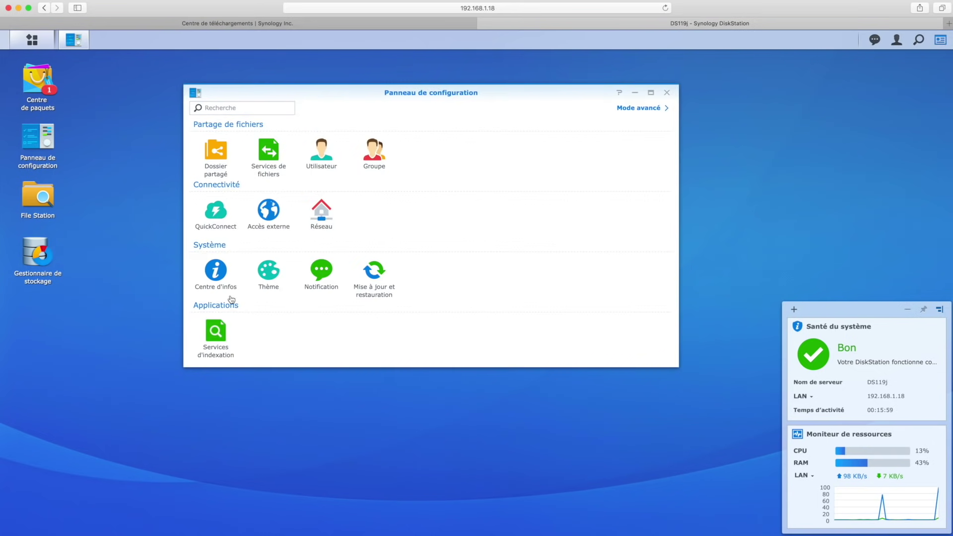
{"action": "left_click", "coordinate": [648, 111]}
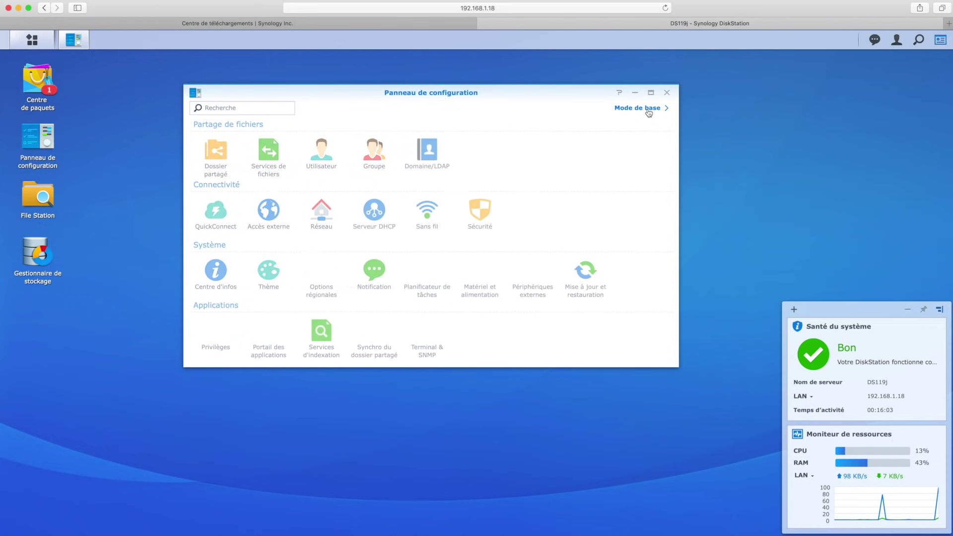
{"action": "left_click", "coordinate": [648, 110]}
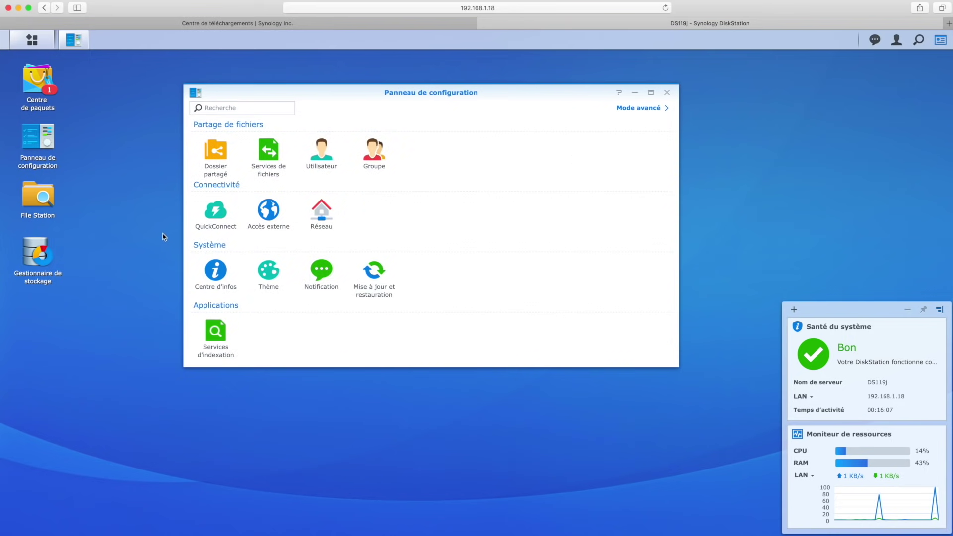
{"action": "left_click", "coordinate": [222, 154]}
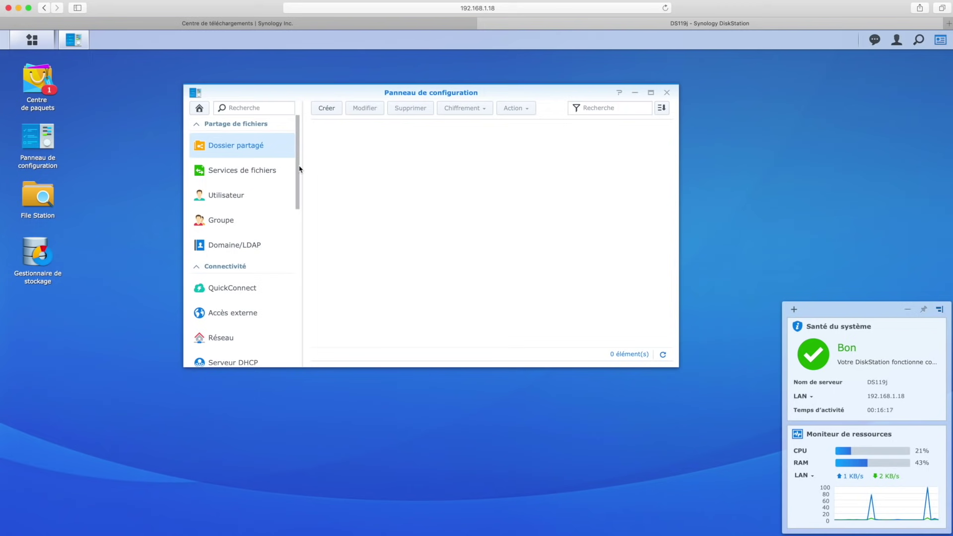
- Name a new shared folder Documents, described 'Emplacement pour nos données importantes', hiding subfolders from unauthorized users
{"action": "left_click", "coordinate": [332, 110]}
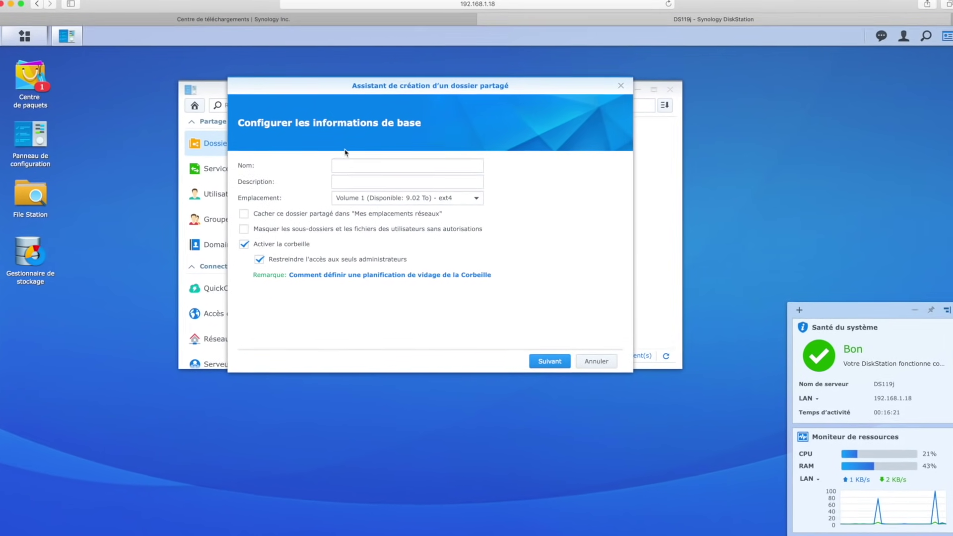
{"action": "left_click", "coordinate": [356, 167]}
{"action": "type", "text": "Documents"}
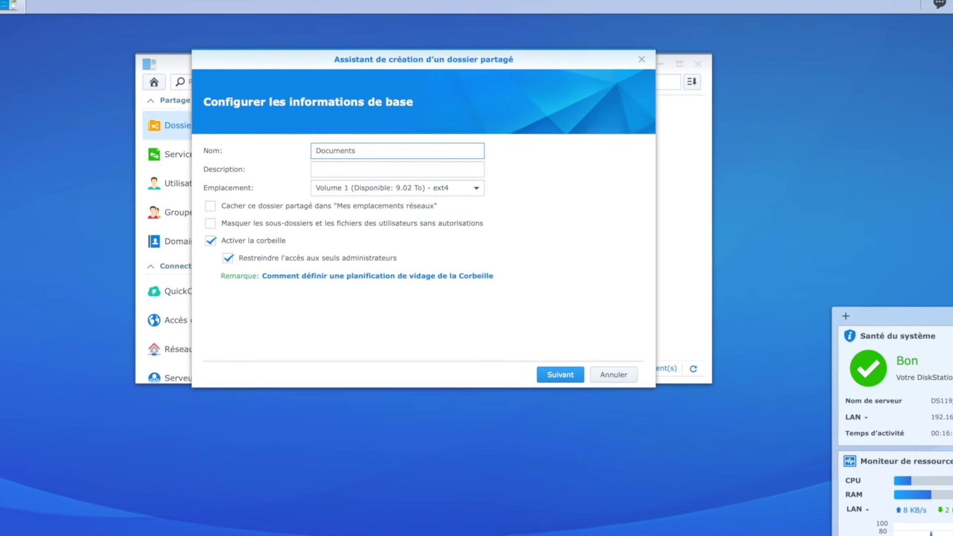
{"action": "left_click", "coordinate": [324, 168]}
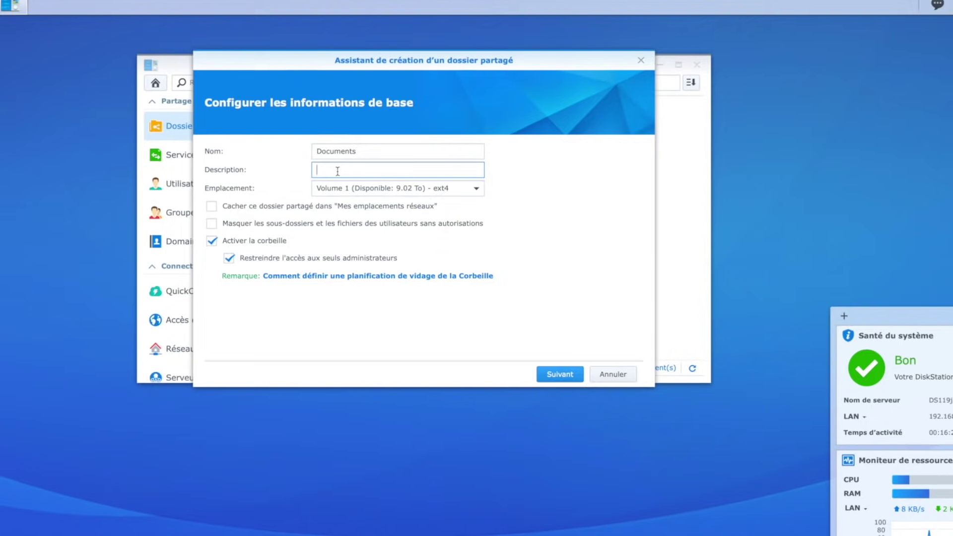
{"action": "type", "text": "Emplacement"}
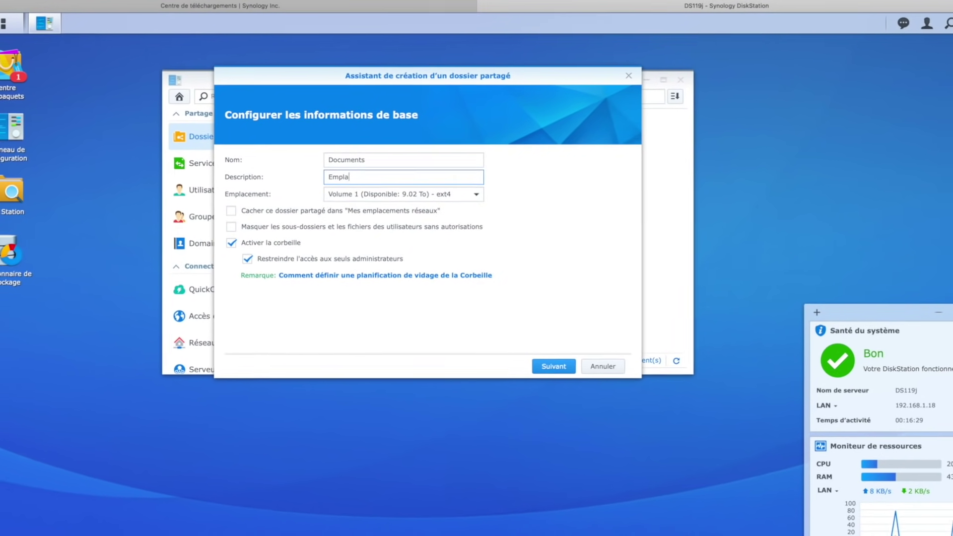
{"action": "type", "text": " pour "}
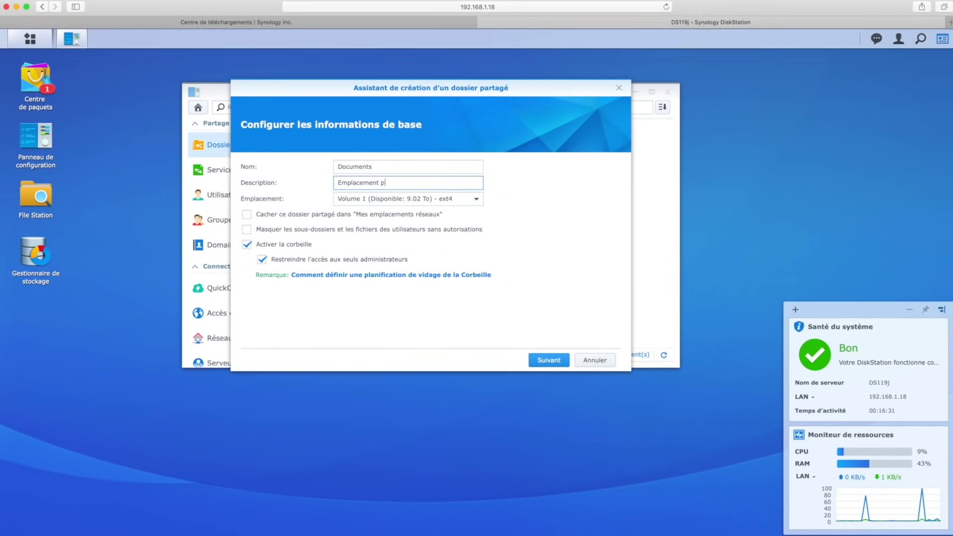
{"action": "type", "text": "nos données importantes"}
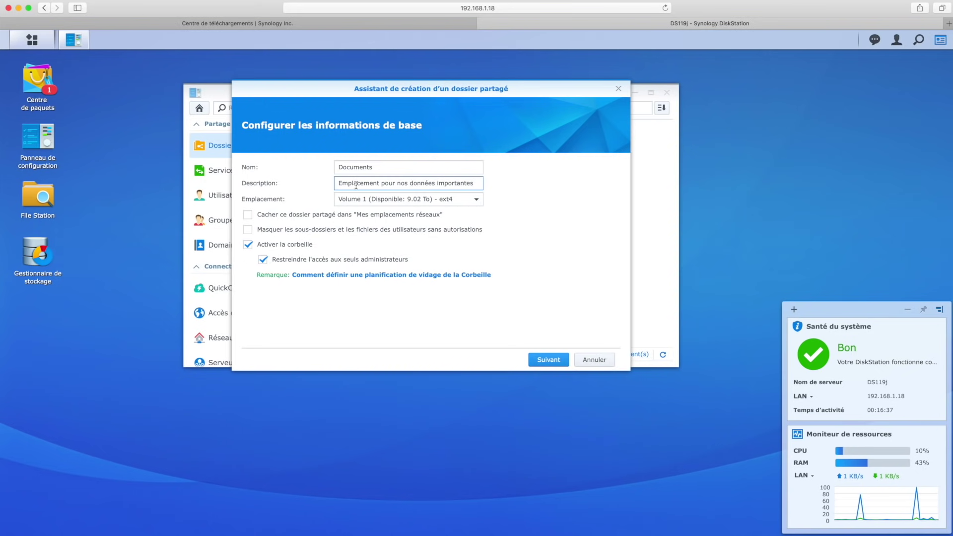
{"action": "left_click", "coordinate": [278, 217]}
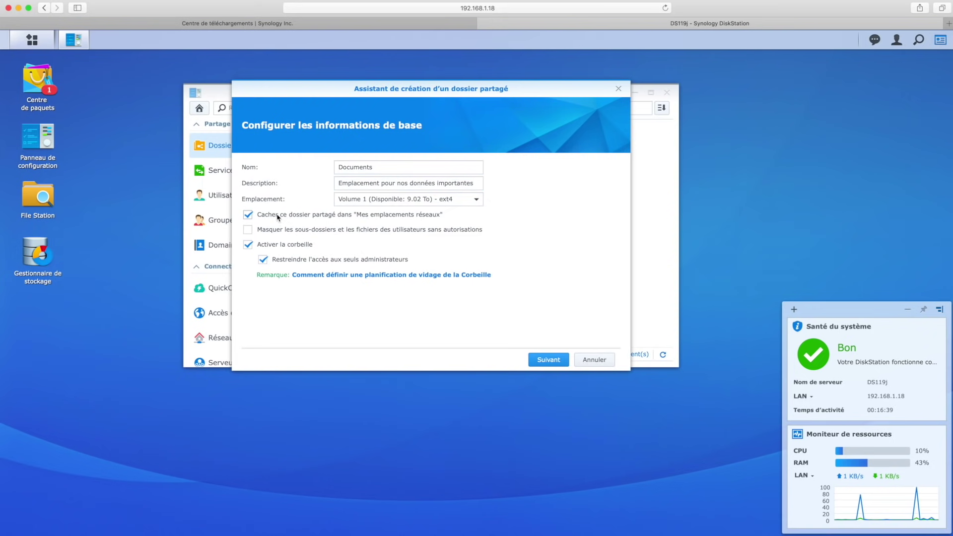
{"action": "left_click", "coordinate": [278, 217]}
{"action": "left_click", "coordinate": [272, 231]}
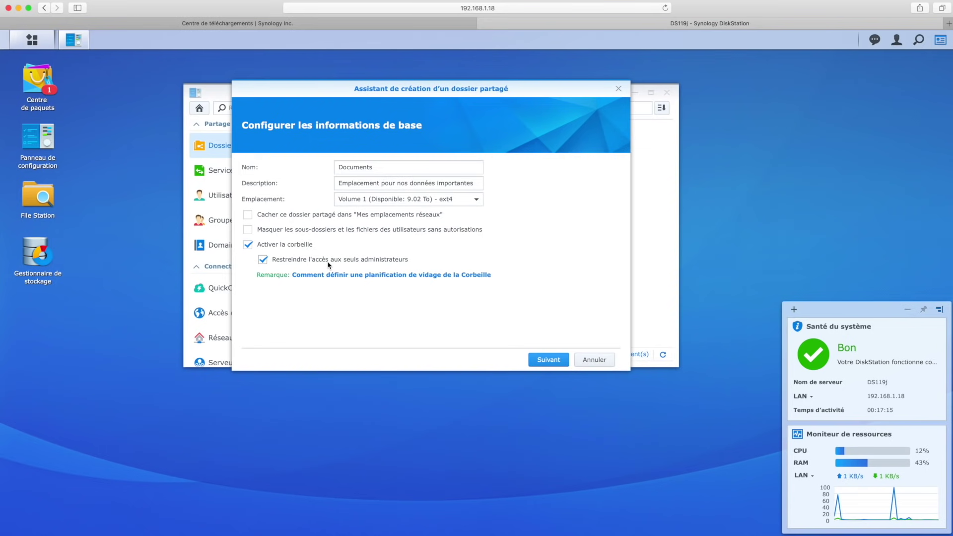
- Leave encryption off and continue to the settings summary
{"action": "left_click", "coordinate": [549, 361]}
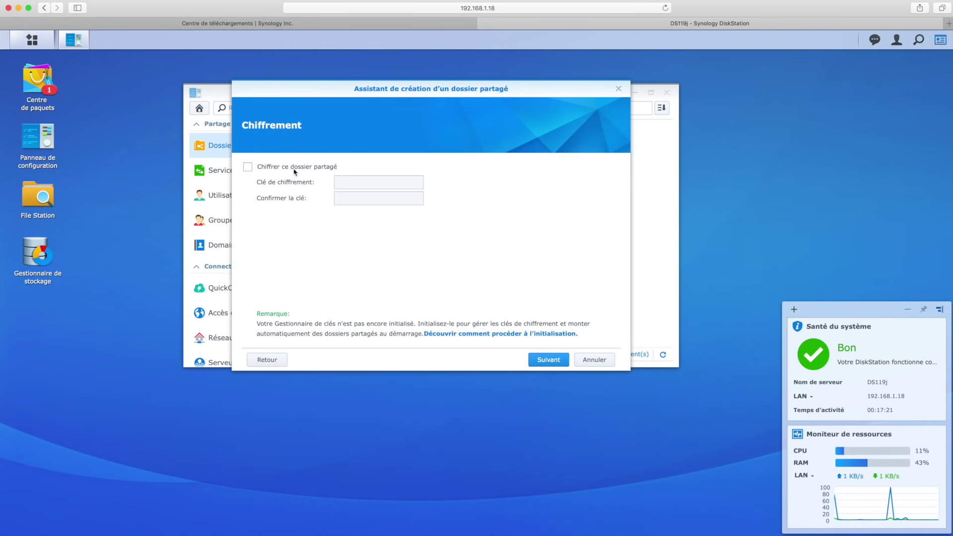
{"action": "left_click", "coordinate": [265, 169]}
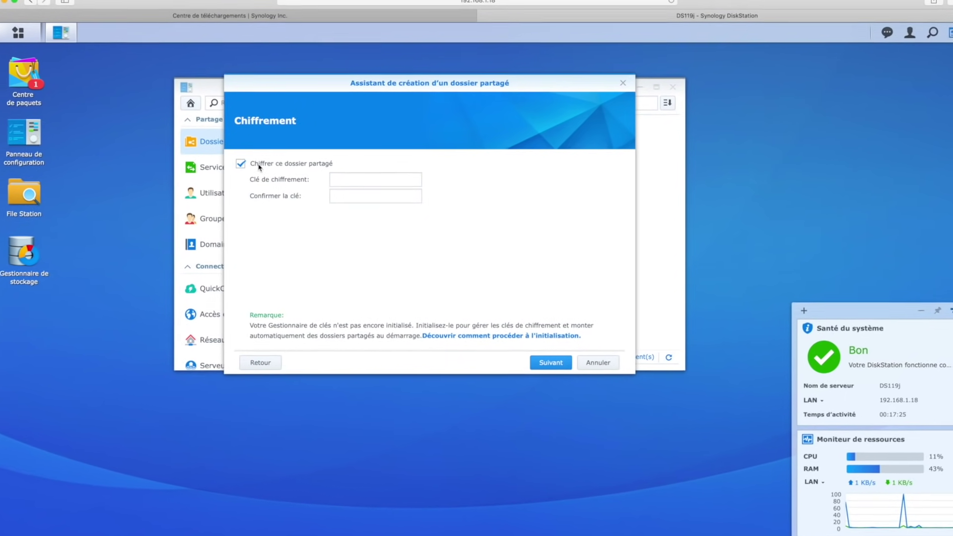
{"action": "left_click", "coordinate": [253, 164]}
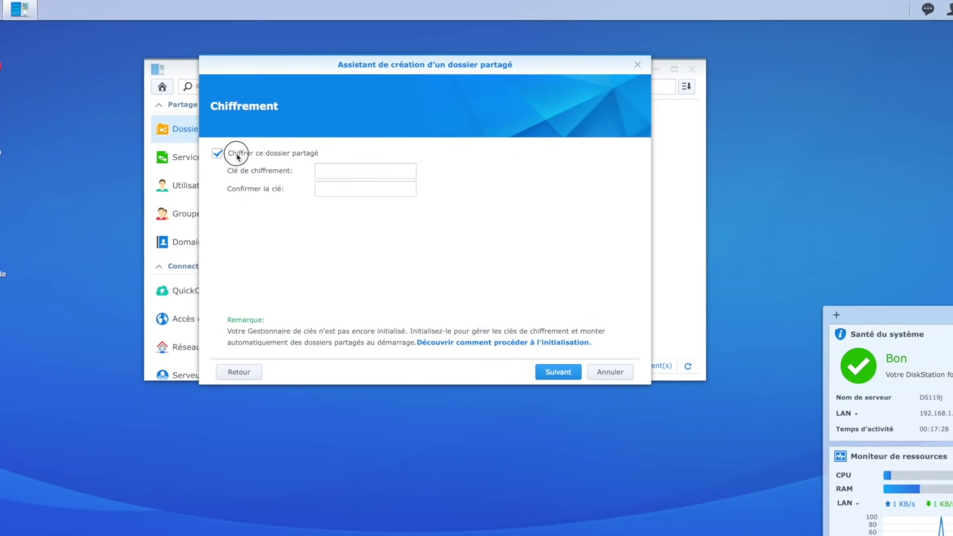
{"action": "left_click", "coordinate": [566, 375]}
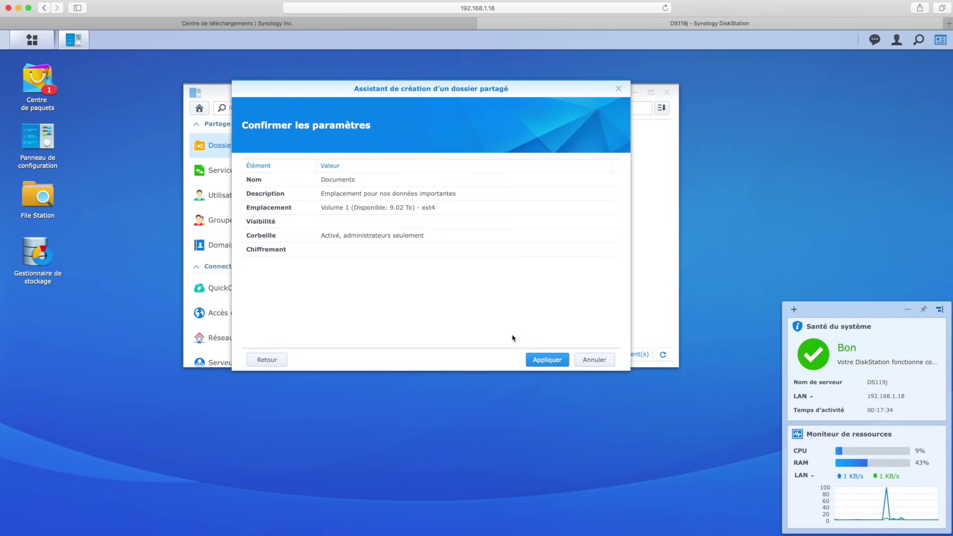
- Create Documents with Pas d'accès for guest and admin and Lecture/écriture for test
{"action": "left_click", "coordinate": [549, 363]}
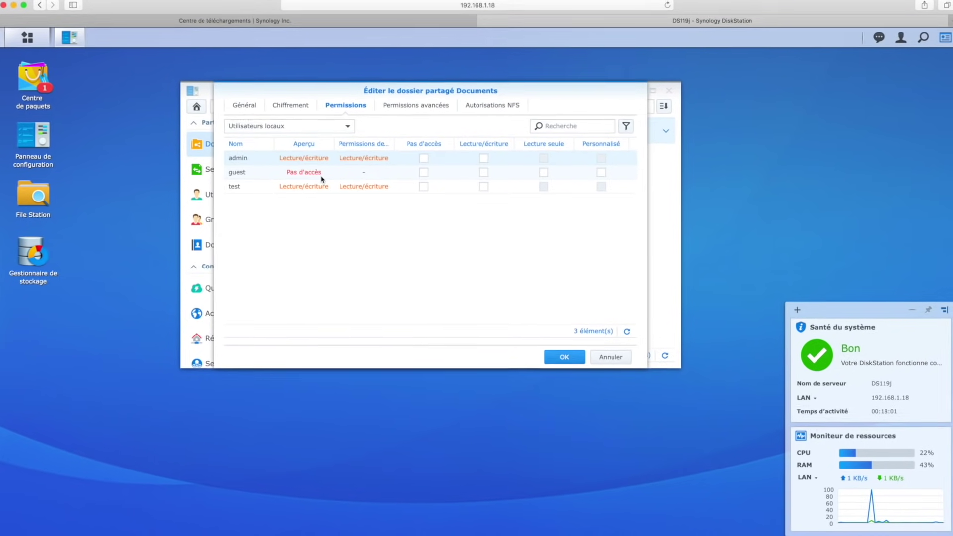
{"action": "left_click", "coordinate": [423, 172]}
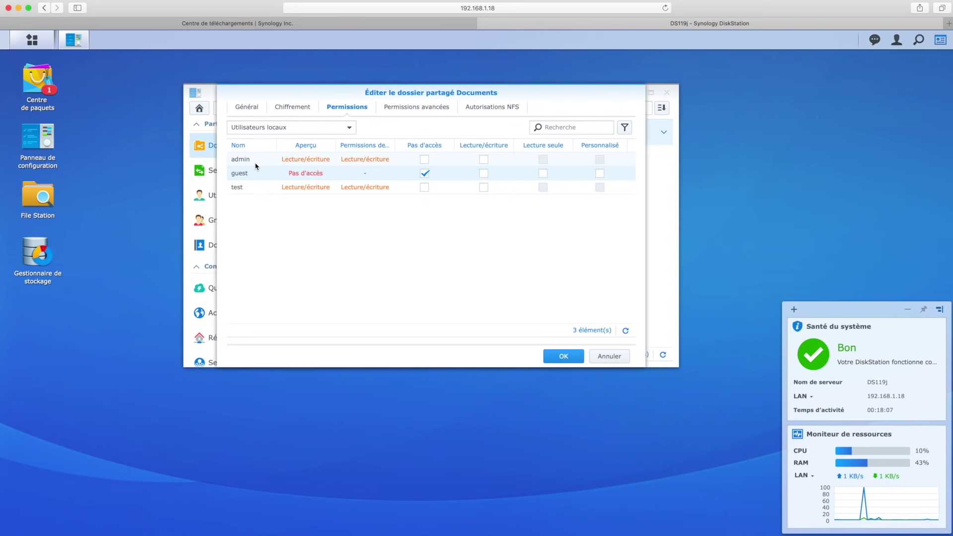
{"action": "left_click", "coordinate": [424, 161]}
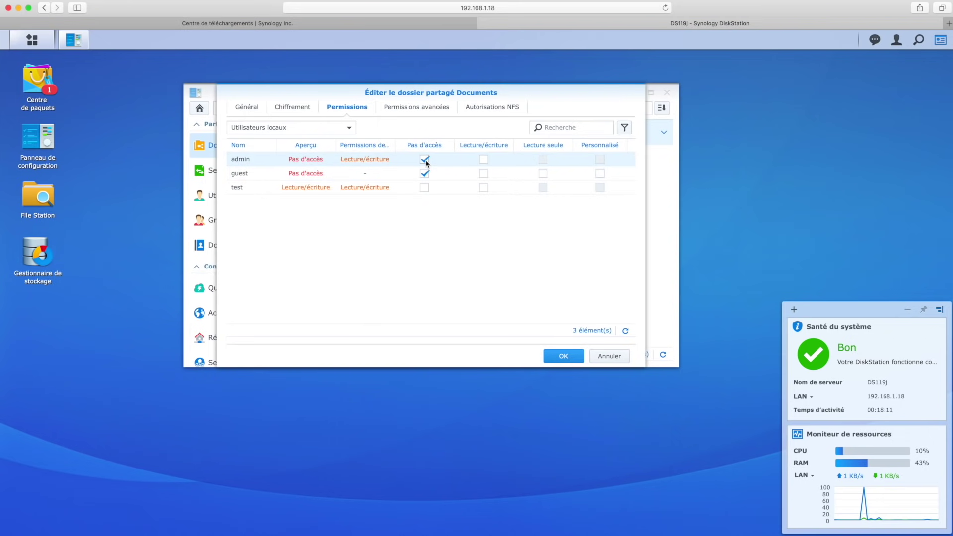
{"action": "left_click", "coordinate": [483, 188]}
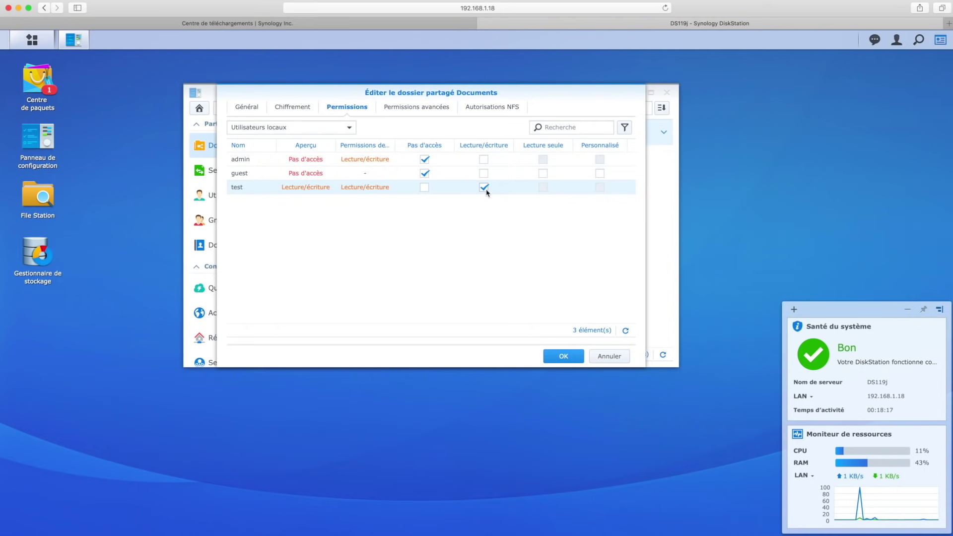
{"action": "left_click", "coordinate": [570, 356]}
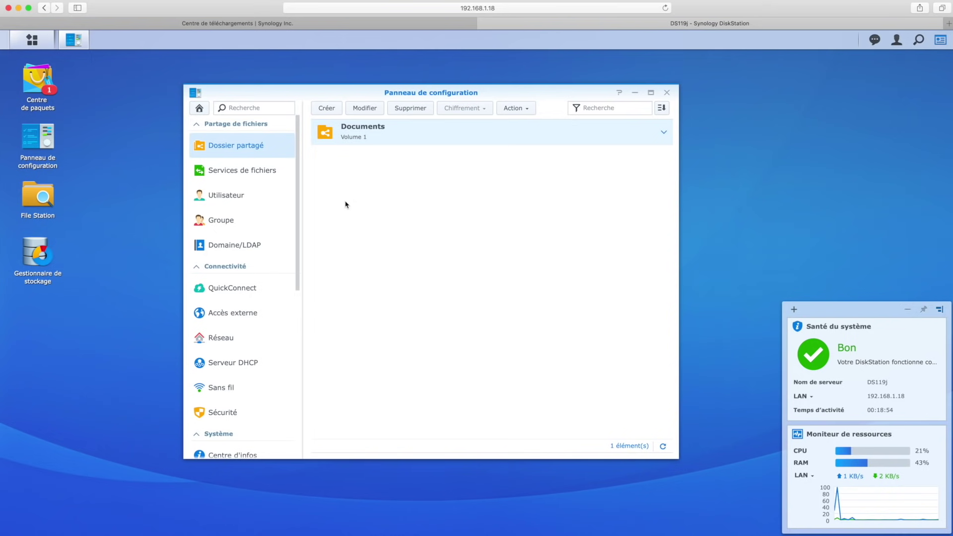
- Review SMB, AFP and NFS in Services de fichiers, keeping AFP enabled, then view the user list
{"action": "left_click", "coordinate": [242, 174]}
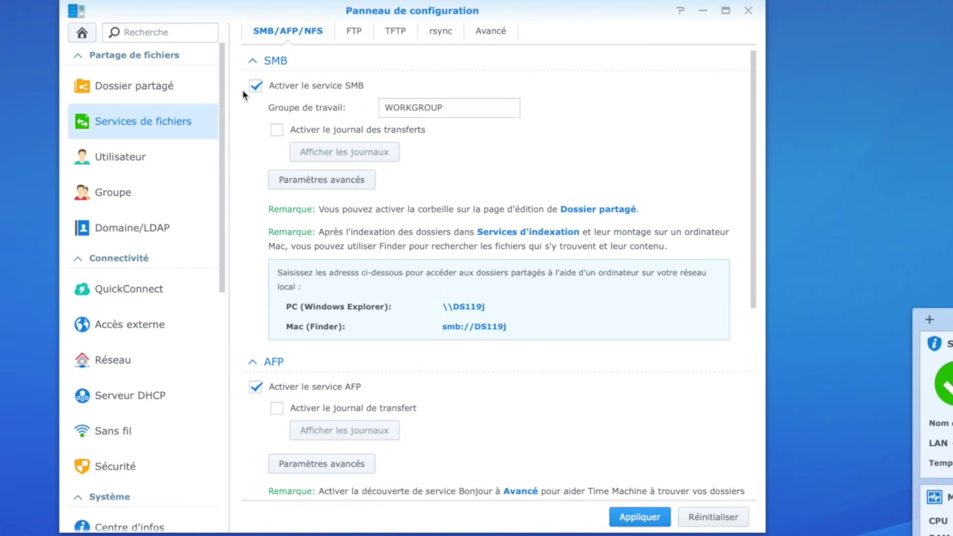
{"action": "scroll", "coordinate": [265, 377], "scroll_direction": "down", "scroll_amount": 5}
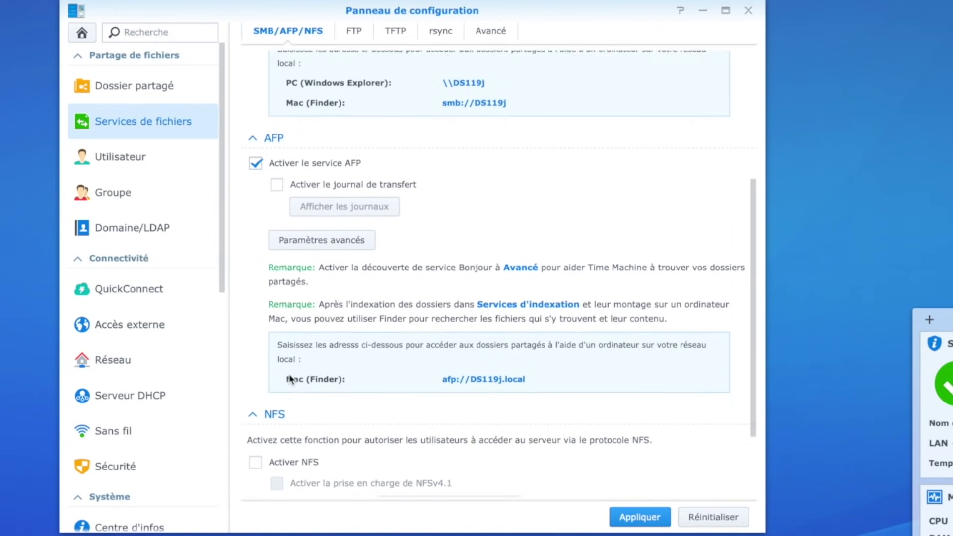
{"action": "scroll", "coordinate": [289, 374], "scroll_direction": "up", "scroll_amount": 2}
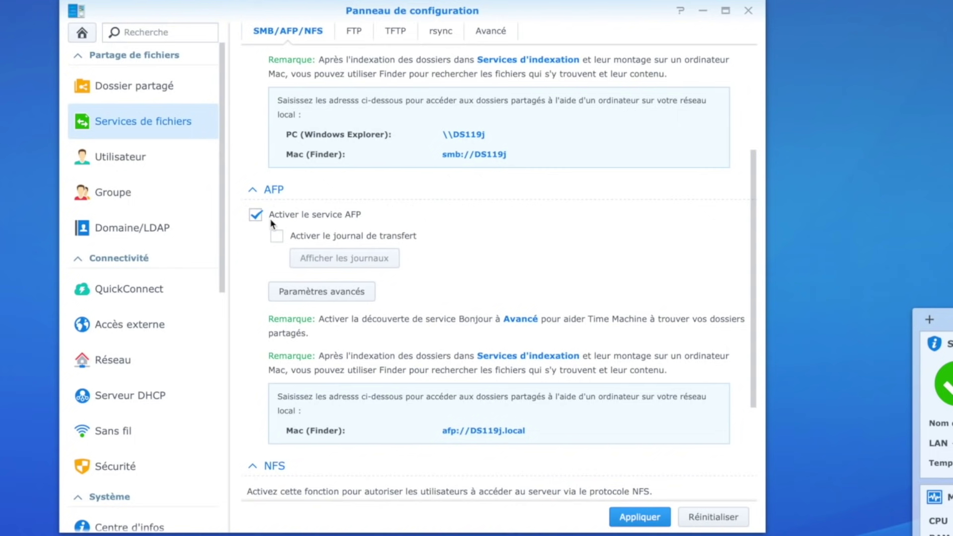
{"action": "scroll", "coordinate": [270, 218], "scroll_direction": "down", "scroll_amount": 3}
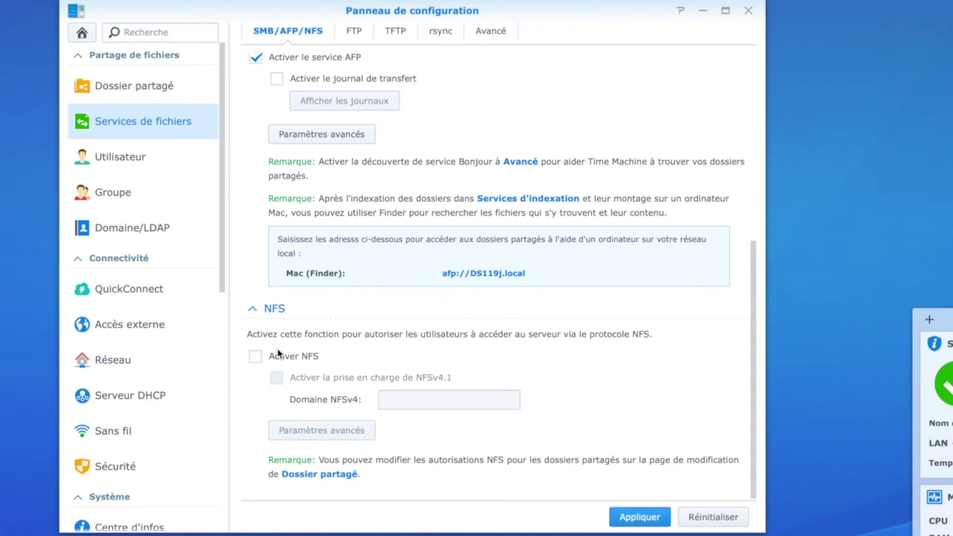
{"action": "scroll", "coordinate": [276, 357], "scroll_direction": "up", "scroll_amount": 6}
{"action": "left_click", "coordinate": [255, 387]}
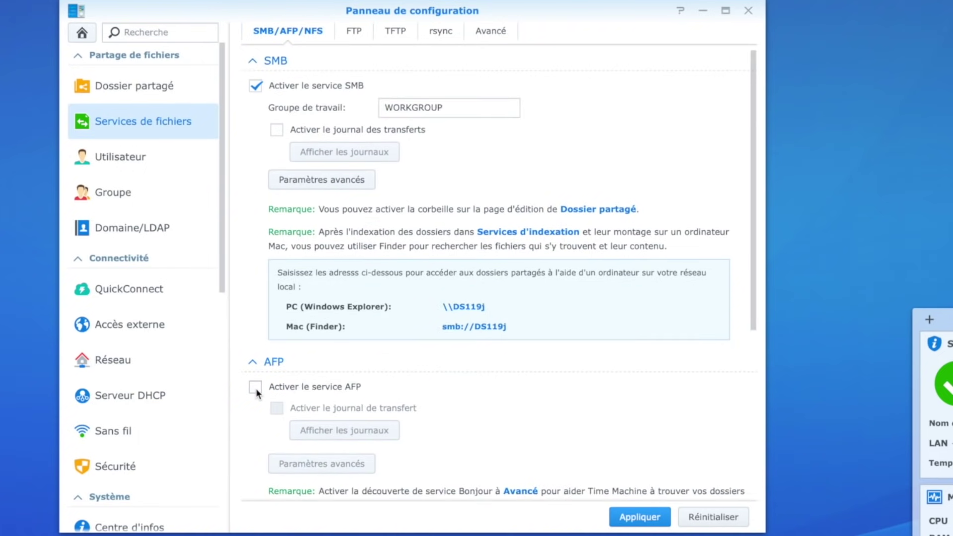
{"action": "left_click", "coordinate": [255, 387]}
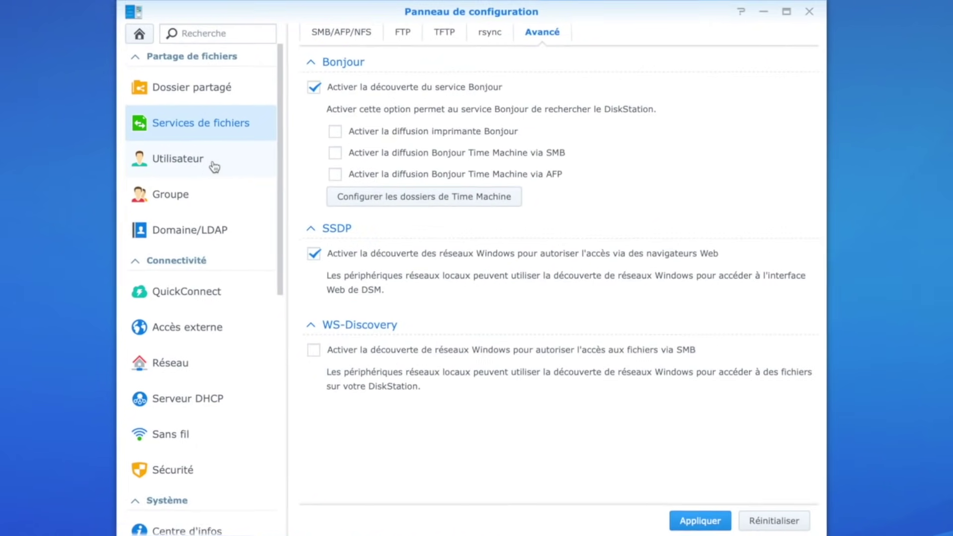
{"action": "left_click", "coordinate": [212, 160]}
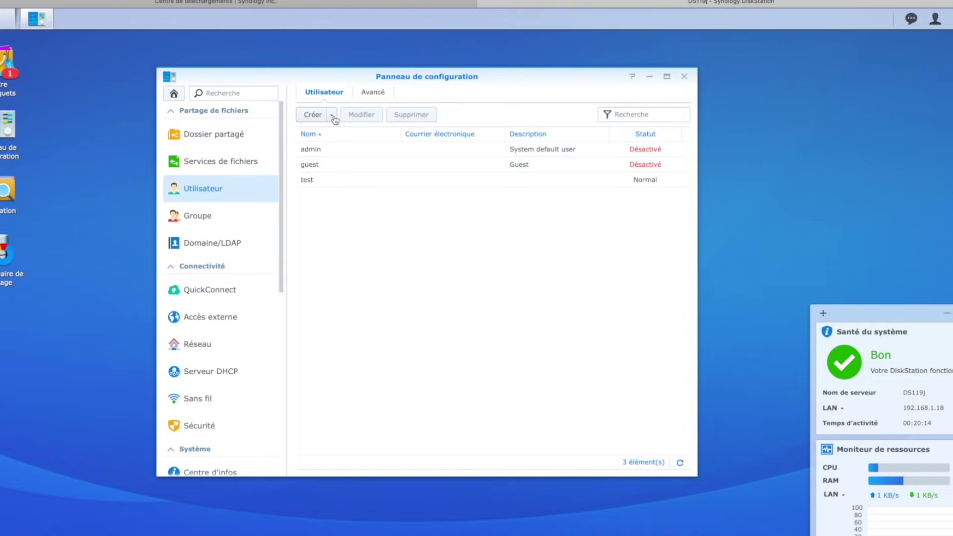
- Start a new user account named FX and try the random password generator
{"action": "left_click", "coordinate": [316, 118]}
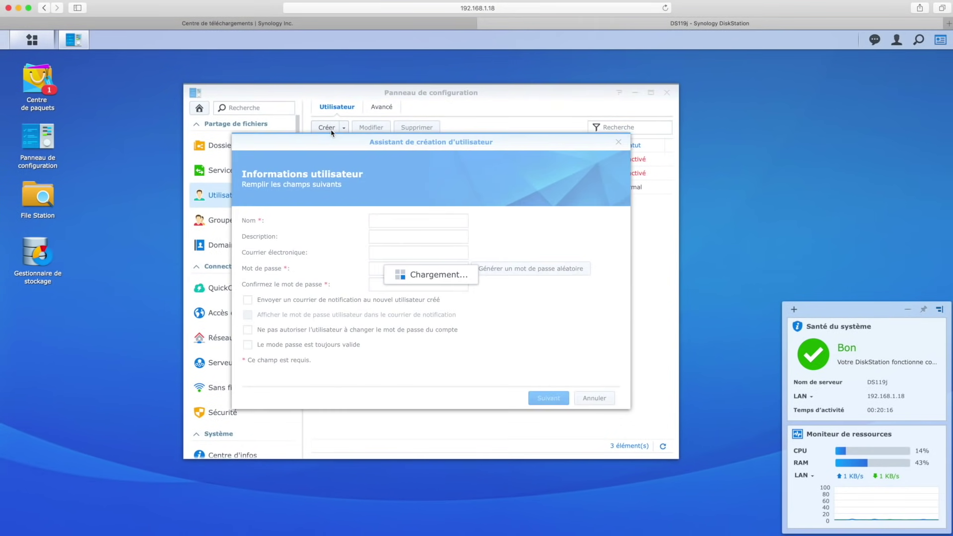
{"action": "left_click", "coordinate": [386, 217]}
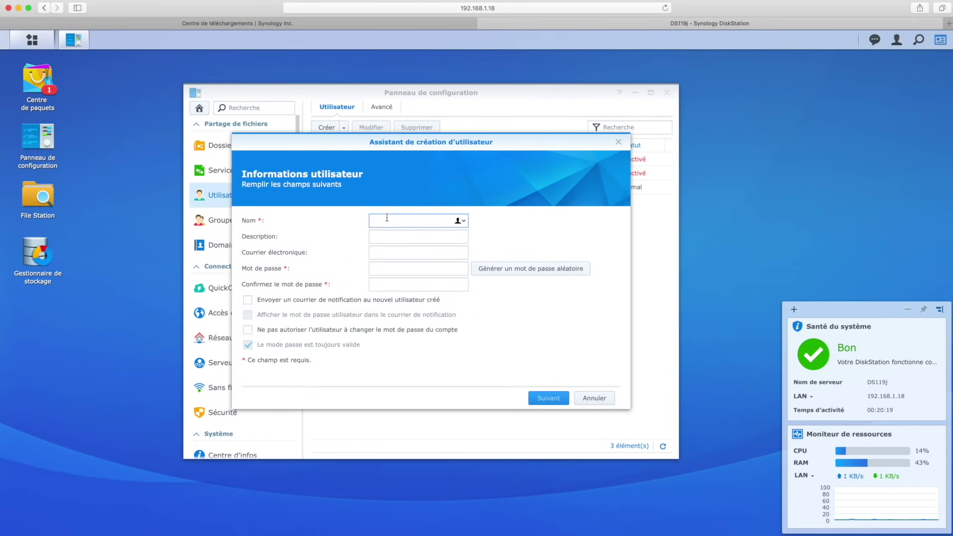
{"action": "key", "text": "Tab"}
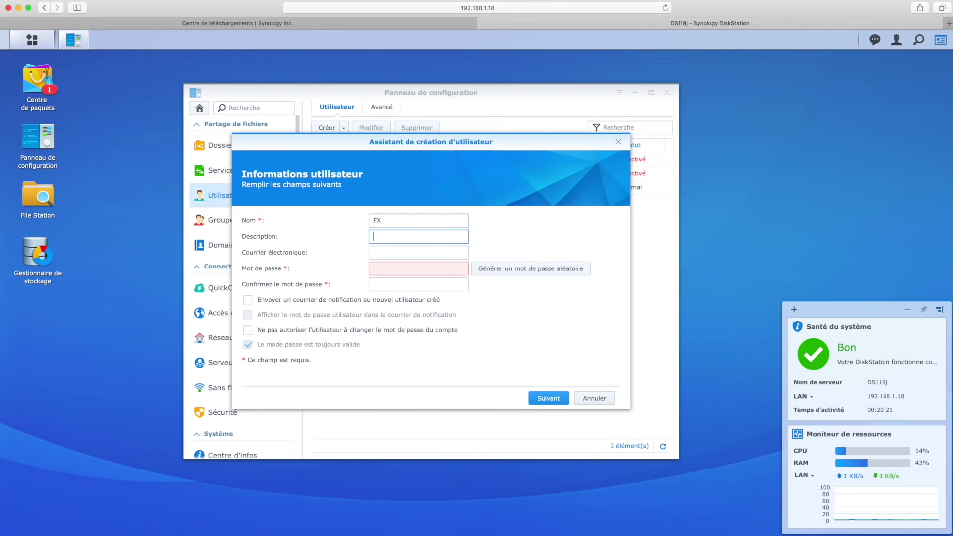
{"action": "left_click", "coordinate": [418, 252]}
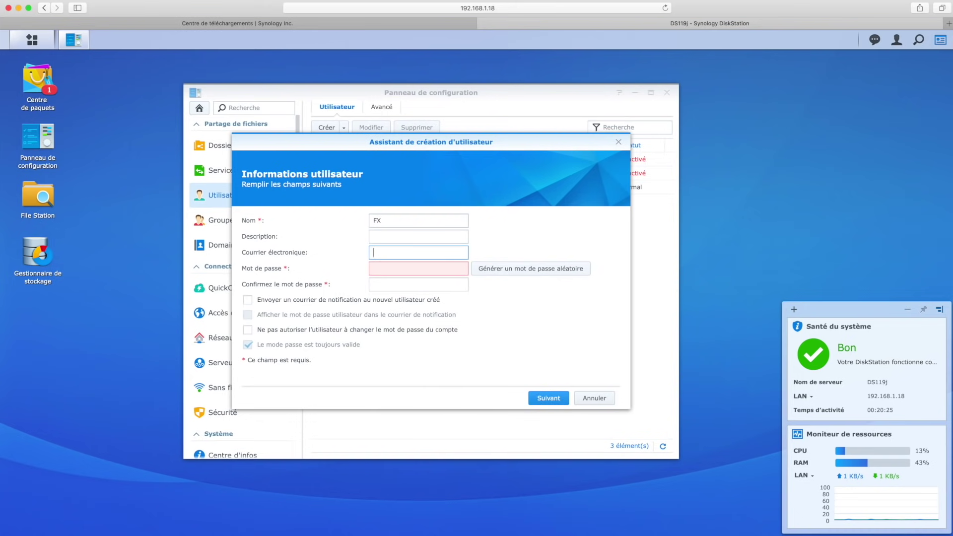
{"action": "left_click", "coordinate": [419, 268]}
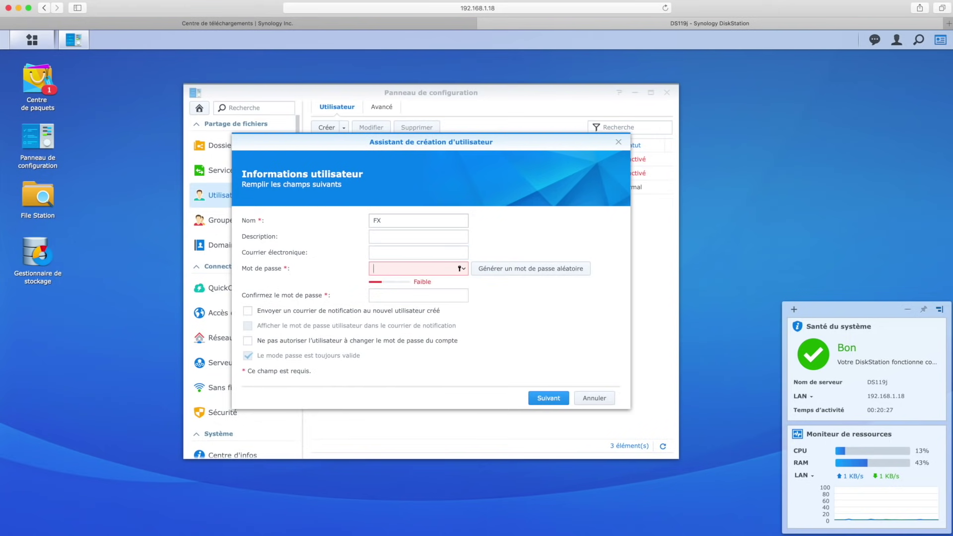
{"action": "left_click", "coordinate": [536, 271]}
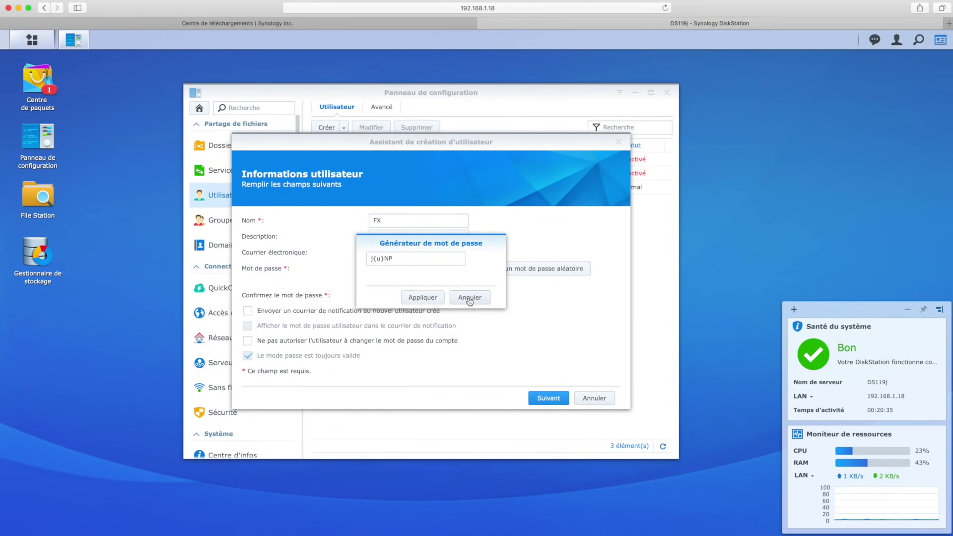
{"action": "left_click", "coordinate": [469, 297]}
- Enter a strong password for FX and confirm it
{"action": "left_click", "coordinate": [407, 270]}
{"action": "type", "text": "••"}
{"action": "key", "text": "Tab"}
{"action": "type", "text": "••••••"}
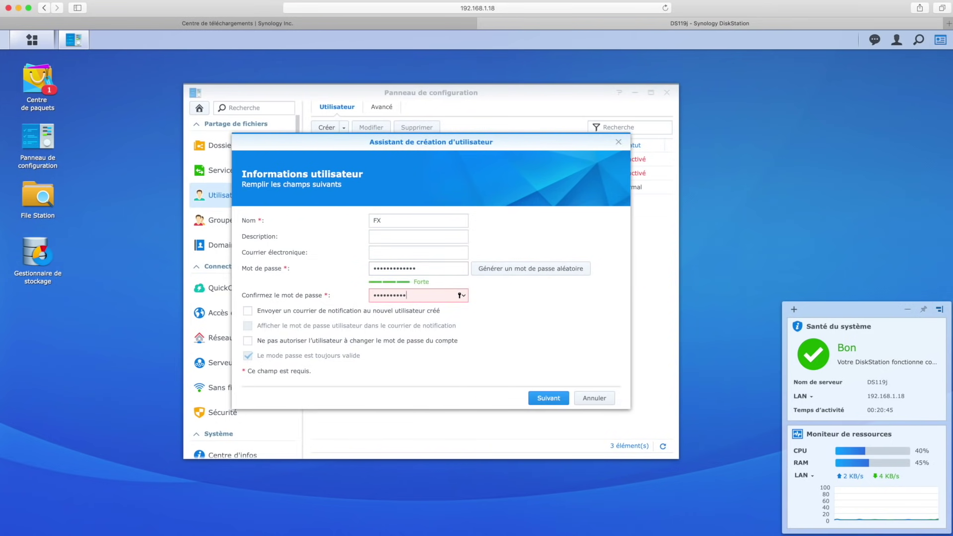
{"action": "type", "text": "••••••"}
- Keep the new user only in the users group, leaving administrators unticked
{"action": "left_click", "coordinate": [548, 399]}
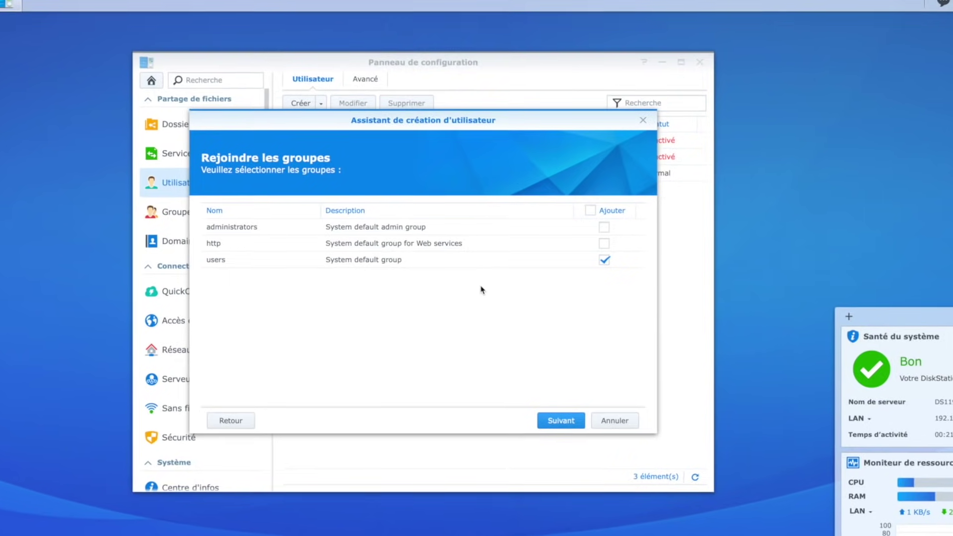
{"action": "left_click", "coordinate": [604, 227]}
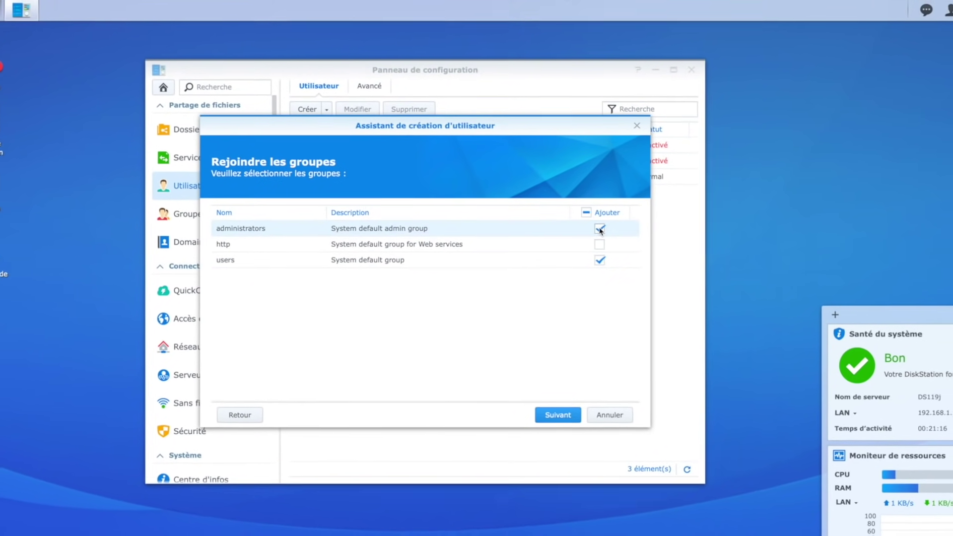
{"action": "left_click", "coordinate": [594, 231]}
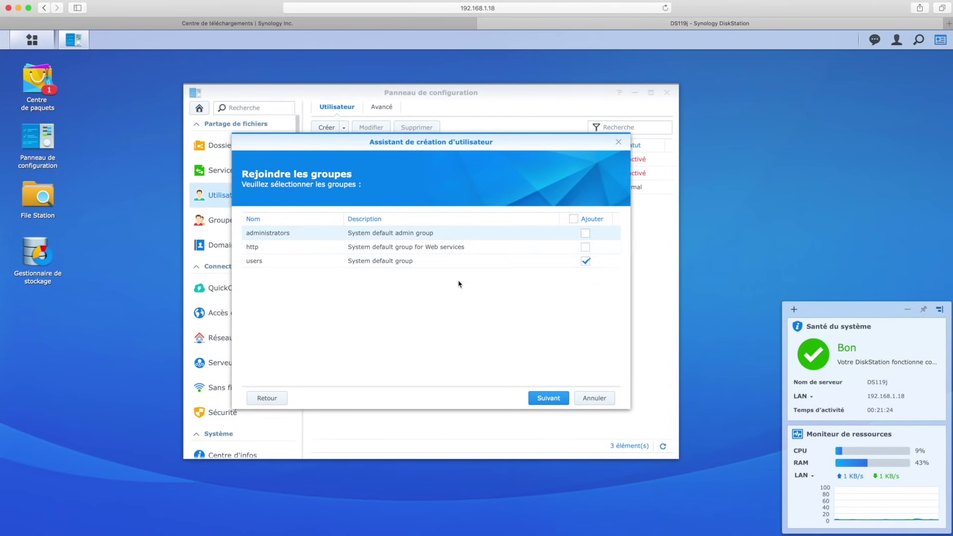
{"action": "left_click", "coordinate": [548, 399]}
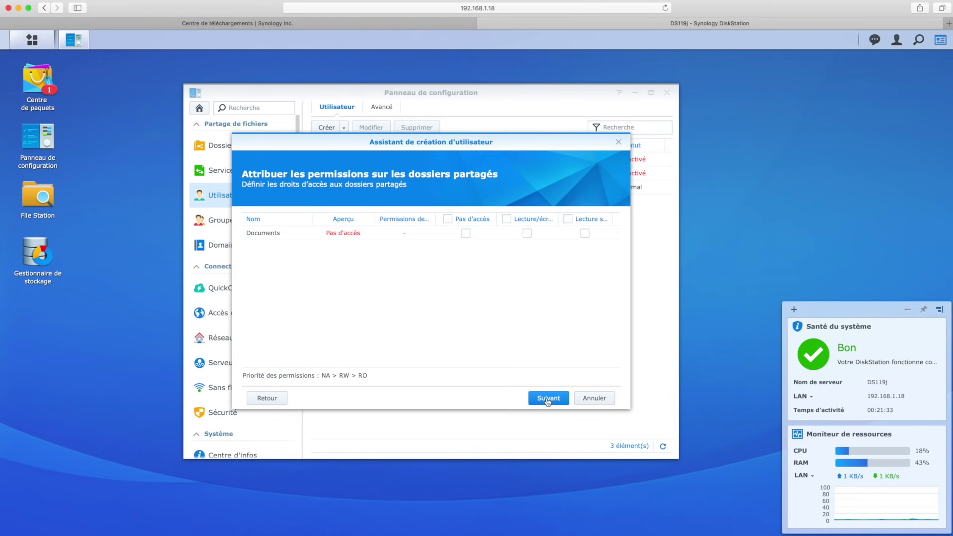
- Grant the new user Lecture/écriture on the Documents shared folder
{"action": "left_click", "coordinate": [466, 233]}
{"action": "left_click", "coordinate": [527, 234]}
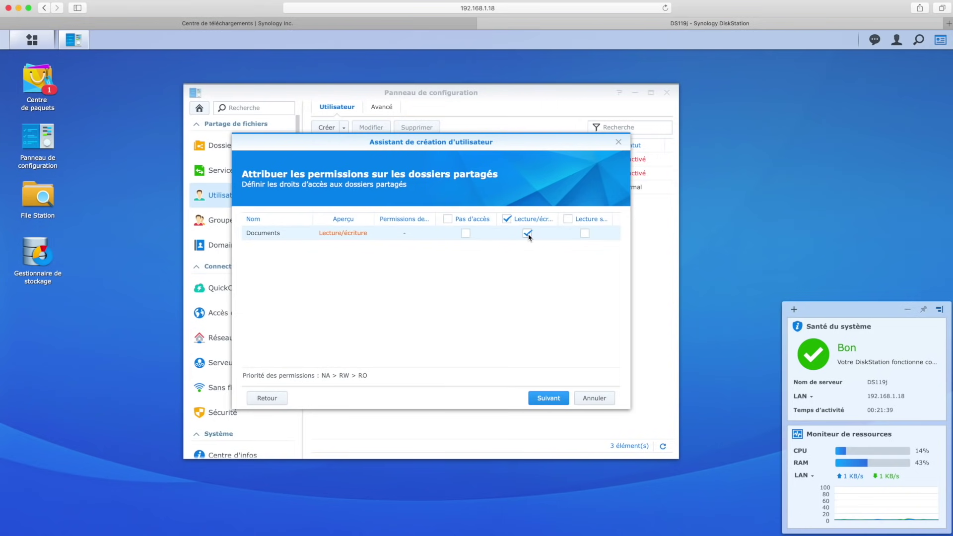
{"action": "left_click", "coordinate": [527, 234]}
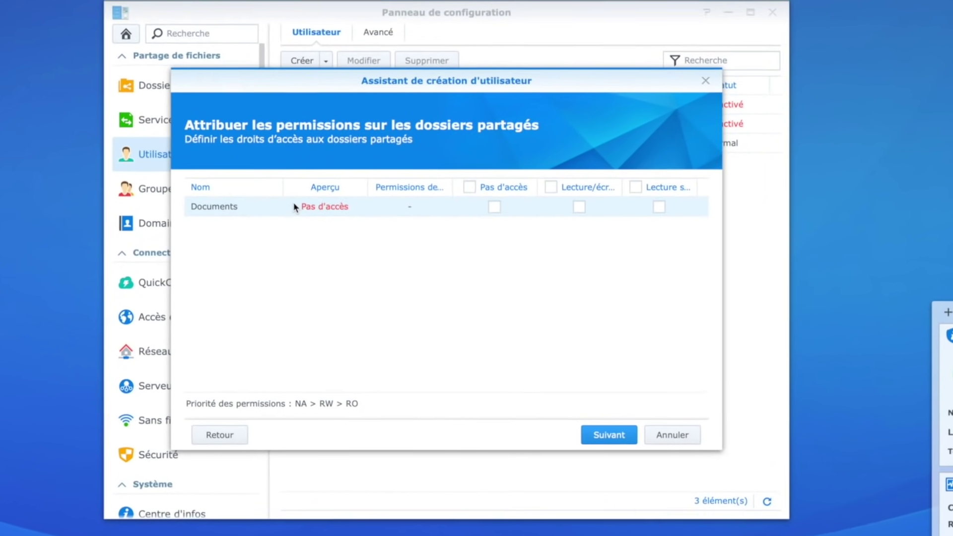
{"action": "left_click", "coordinate": [579, 206]}
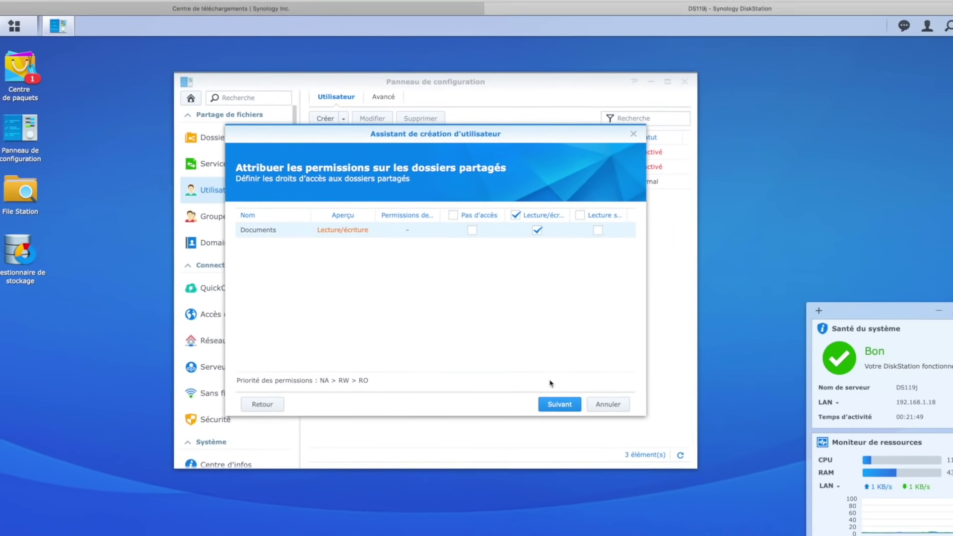
{"action": "left_click", "coordinate": [554, 401]}
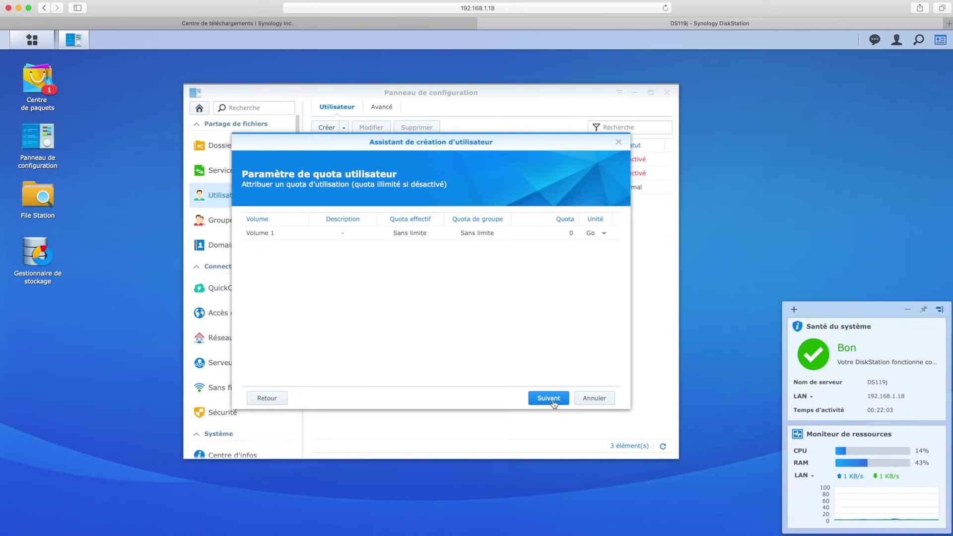
- Set the new user's Volume 1 quota to 100 Go
{"action": "left_click", "coordinate": [542, 233]}
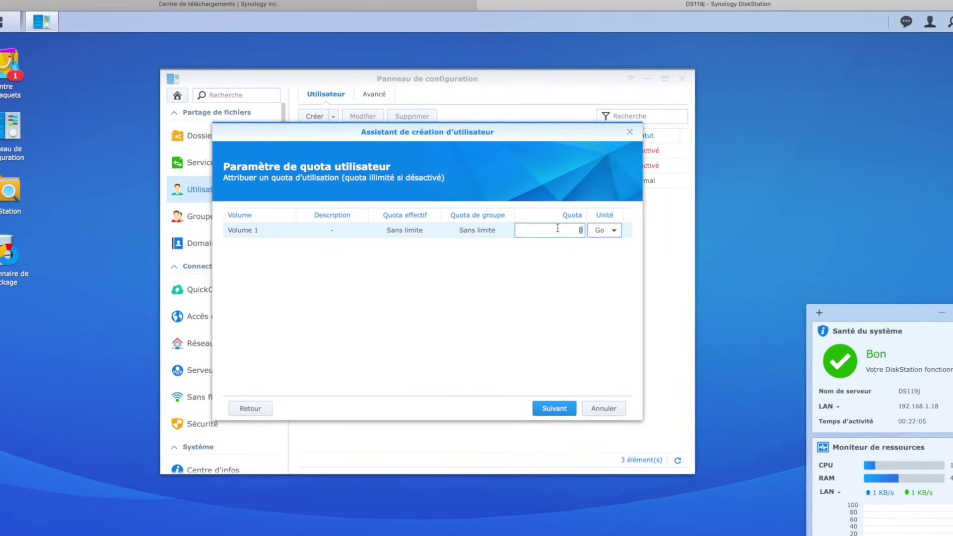
{"action": "type", "text": "100"}
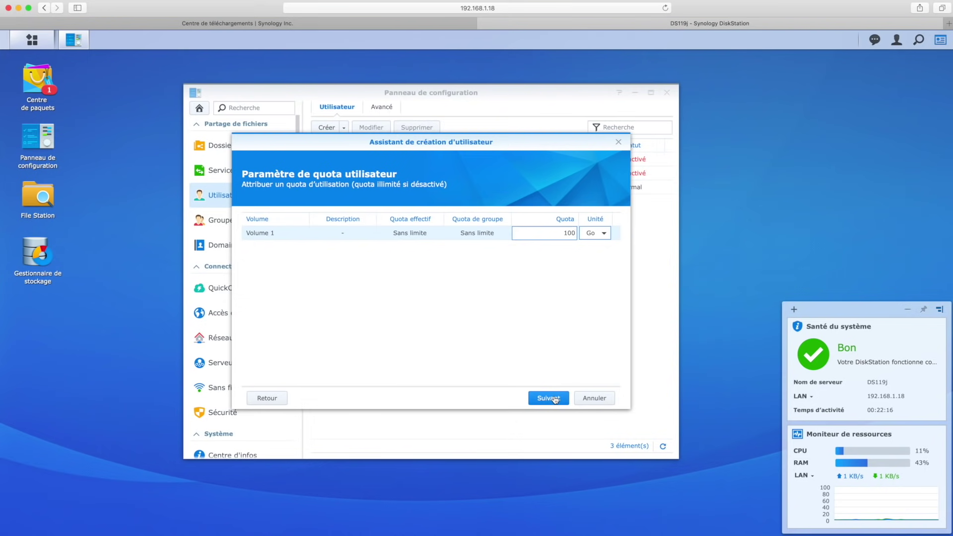
{"action": "left_click", "coordinate": [552, 400]}
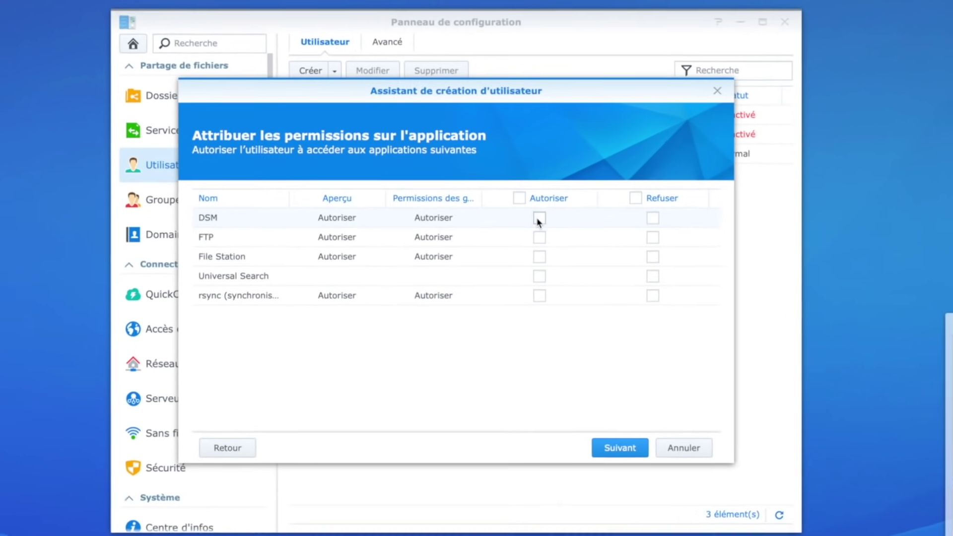
- Allow DSM and File Station for FX, skip speed limits, and apply to create the user
{"action": "left_click", "coordinate": [538, 219]}
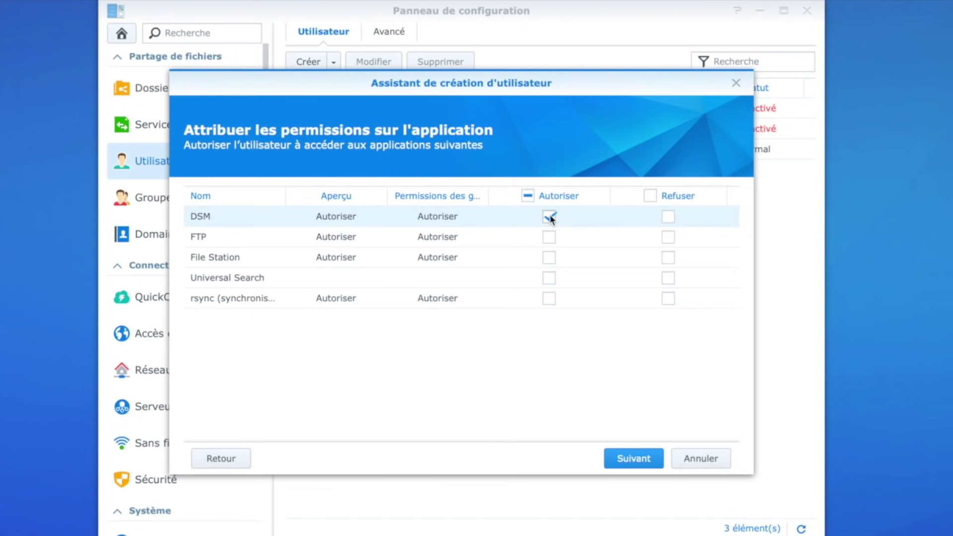
{"action": "left_click", "coordinate": [549, 257]}
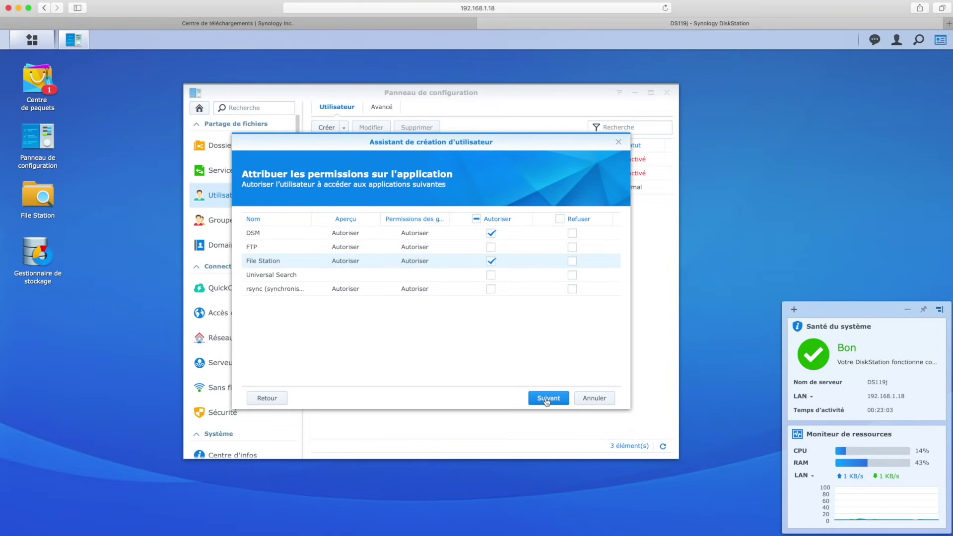
{"action": "left_click", "coordinate": [631, 461]}
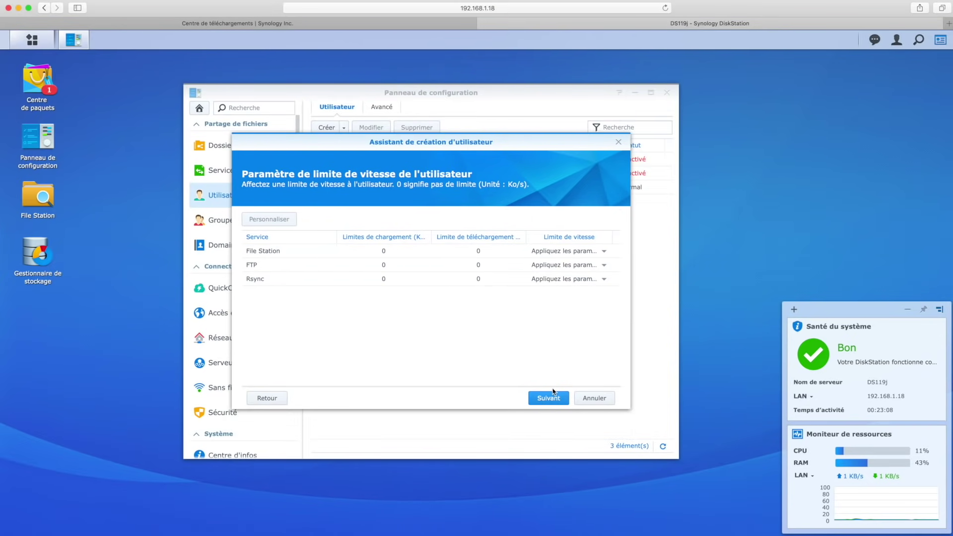
{"action": "left_click", "coordinate": [550, 398]}
{"action": "left_click", "coordinate": [549, 399]}
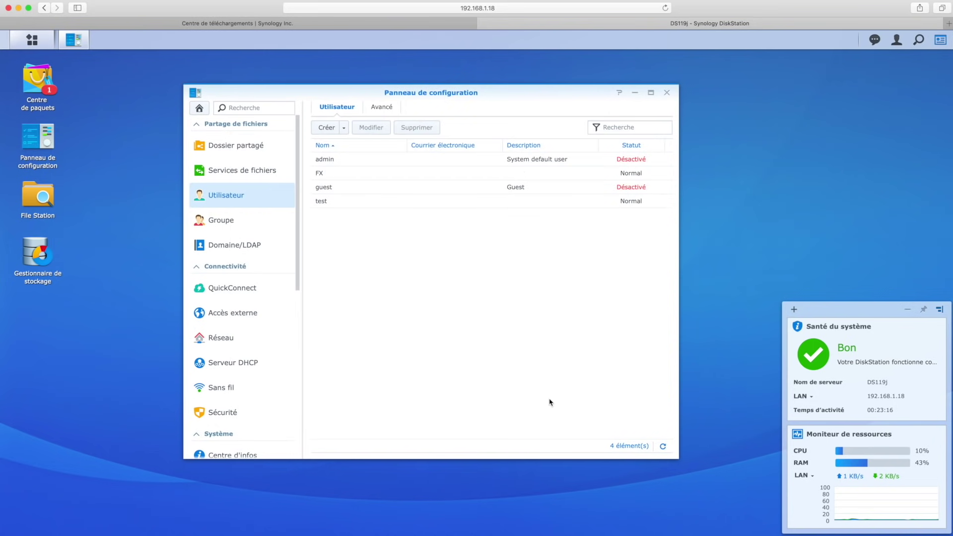
- Select the user FX in the user list and open its settings for editing
{"action": "left_click", "coordinate": [250, 153]}
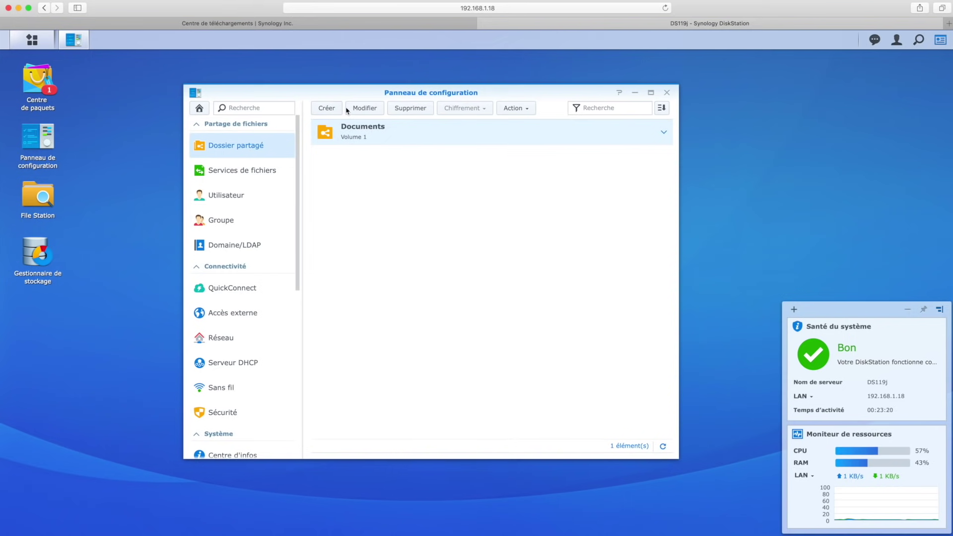
{"action": "left_click", "coordinate": [246, 171]}
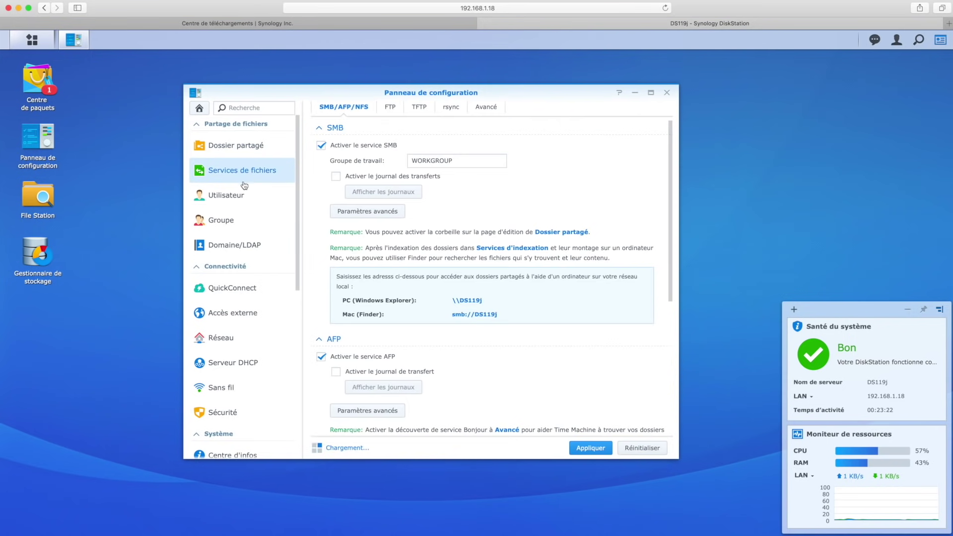
{"action": "left_click", "coordinate": [237, 197]}
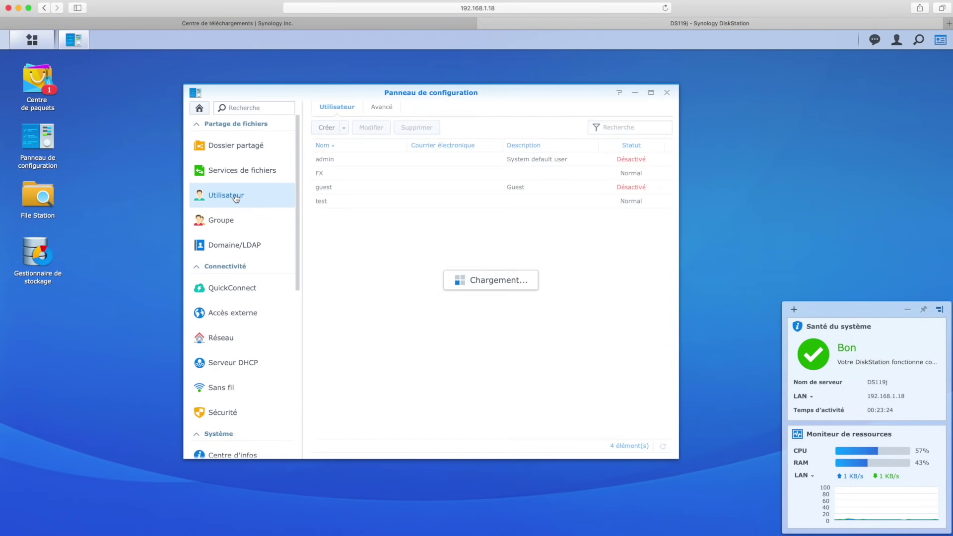
{"action": "left_click", "coordinate": [392, 173]}
{"action": "left_click", "coordinate": [370, 128]}
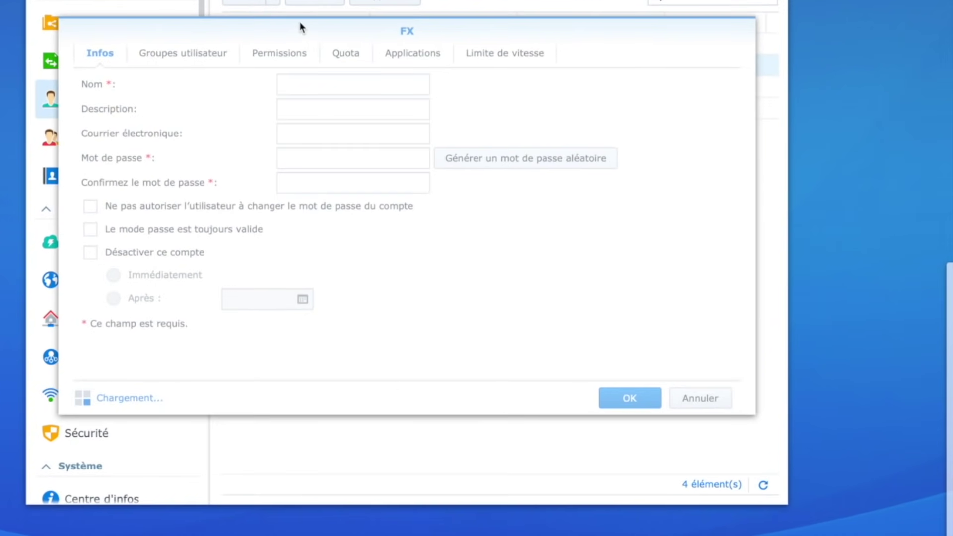
- Review FX's groups, permissions, quota, applications and speed limits unchanged, then start a new shared folder
{"action": "left_click_drag", "start_coordinate": [300, 27], "coordinate": [316, 149]}
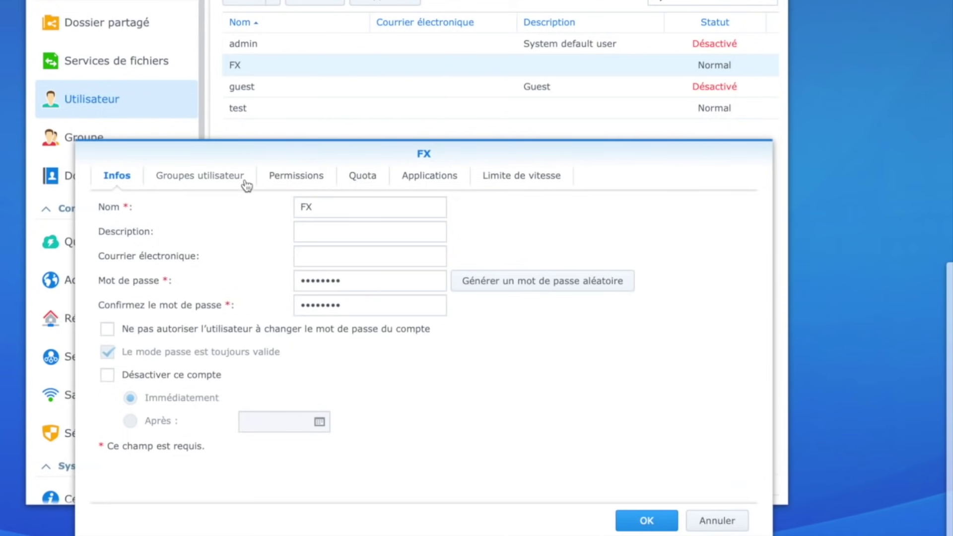
{"action": "left_click", "coordinate": [187, 182]}
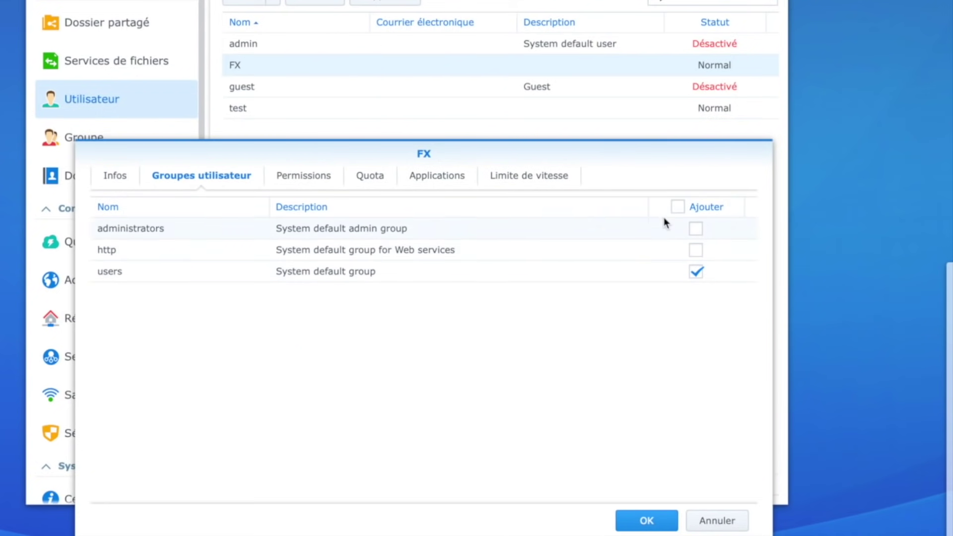
{"action": "left_click", "coordinate": [696, 229]}
{"action": "left_click", "coordinate": [696, 230]}
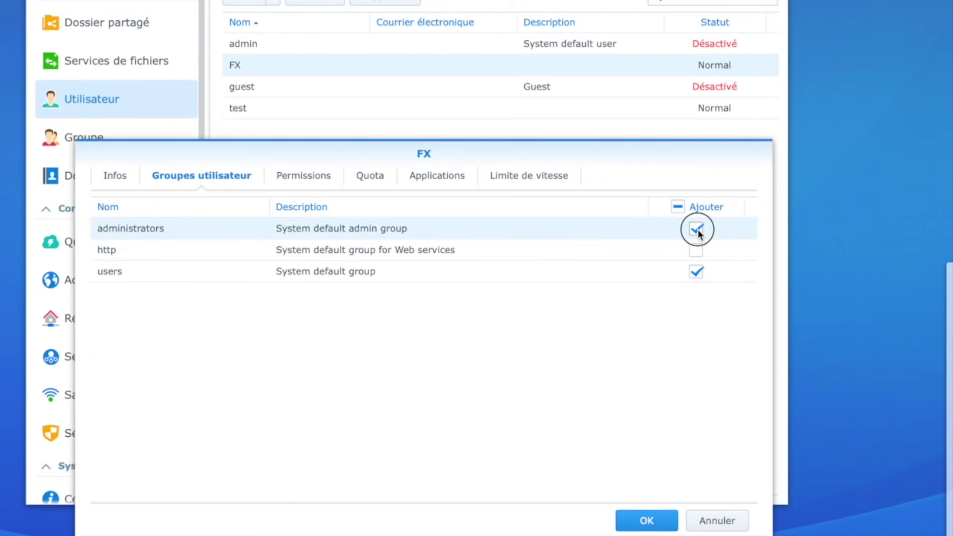
{"action": "left_click", "coordinate": [311, 183]}
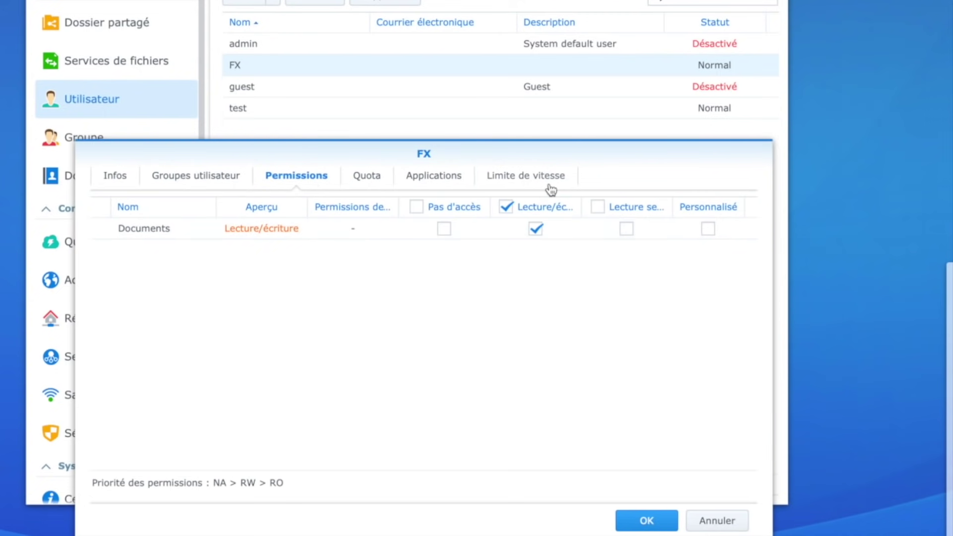
{"action": "left_click", "coordinate": [367, 179]}
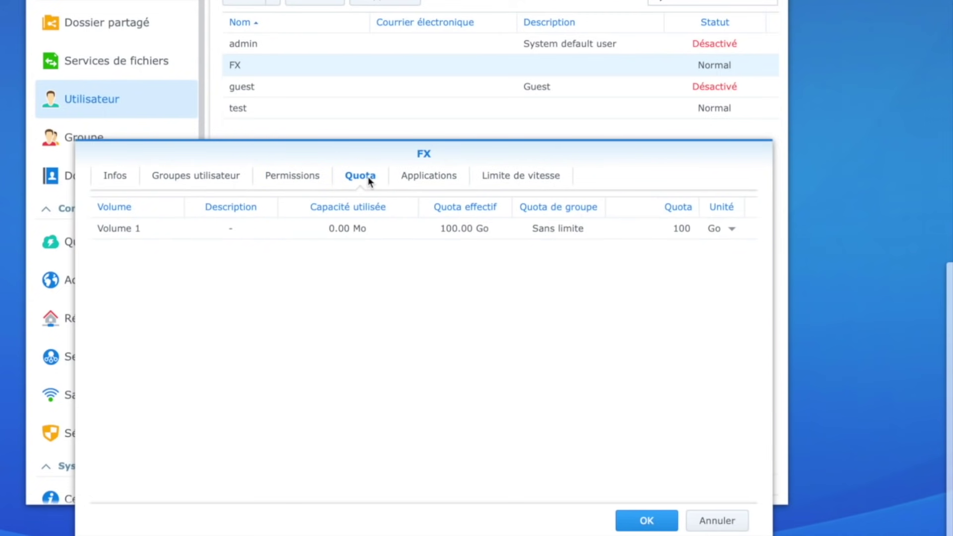
{"action": "left_click", "coordinate": [439, 178]}
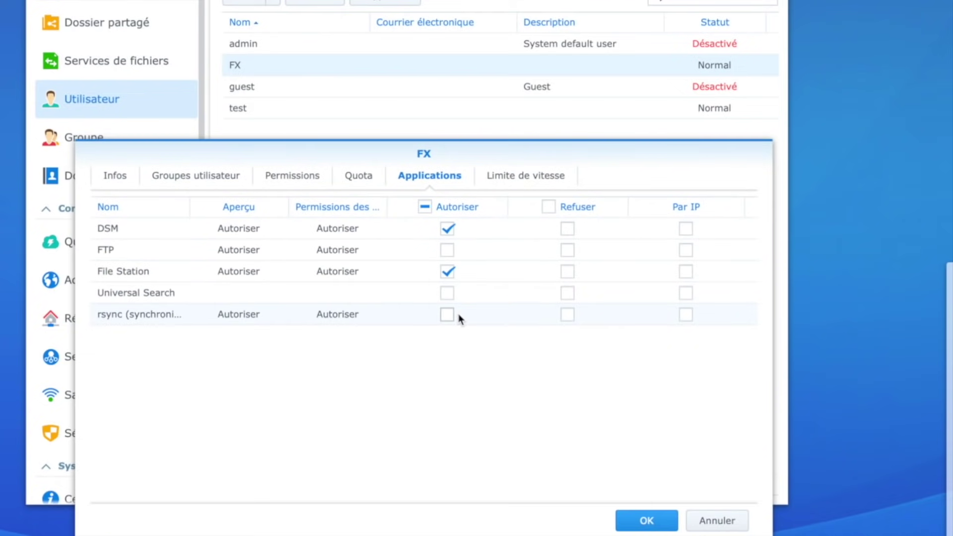
{"action": "left_click", "coordinate": [506, 174]}
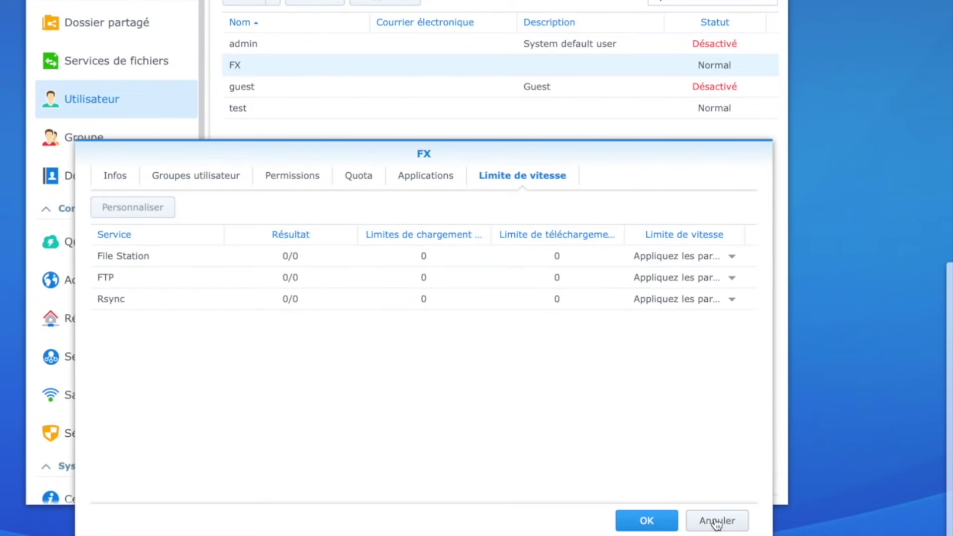
{"action": "left_click", "coordinate": [716, 520]}
{"action": "left_click", "coordinate": [114, 28]}
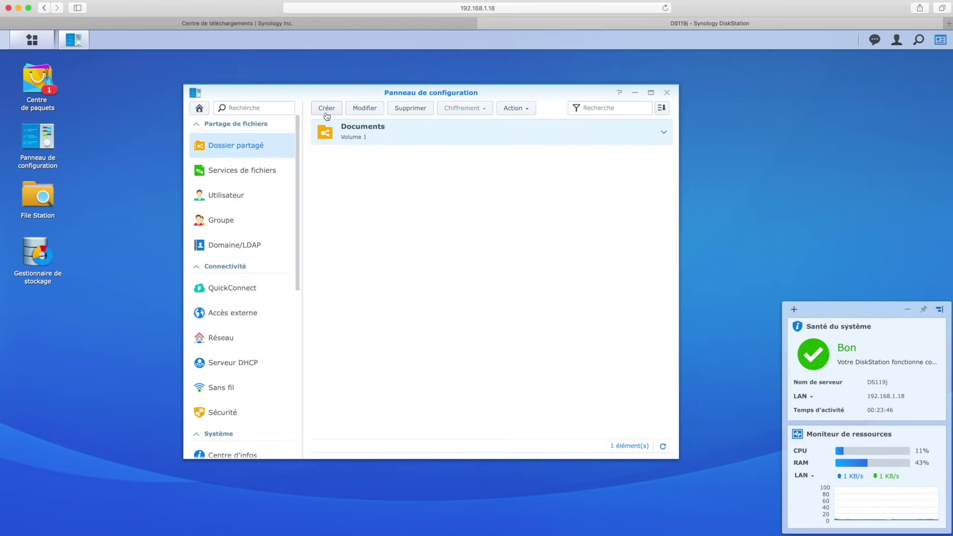
{"action": "left_click", "coordinate": [303, 5]}
- Create the shared folder 'Photos et Vidéos' on Volume 1 with its recycle bin kept enabled
{"action": "left_click", "coordinate": [362, 215]}
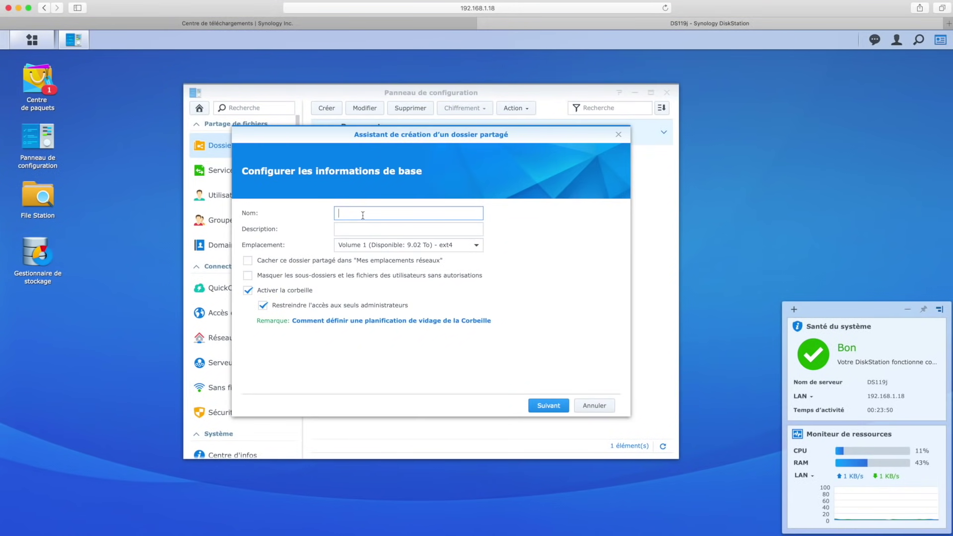
{"action": "type", "text": "Photos et Vidéos"}
{"action": "left_click", "coordinate": [249, 292]}
{"action": "left_click", "coordinate": [251, 292]}
{"action": "left_click", "coordinate": [551, 406]}
{"action": "left_click", "coordinate": [554, 408]}
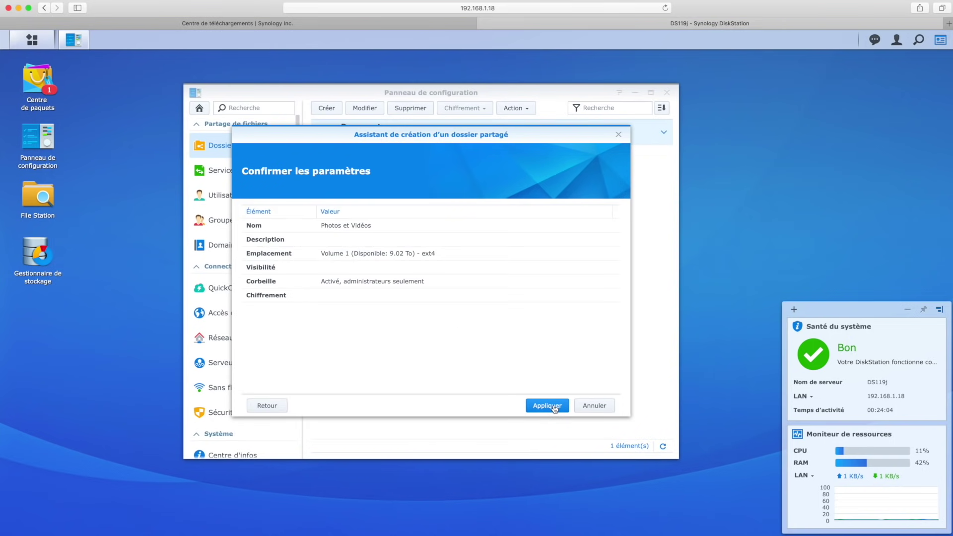
{"action": "left_click", "coordinate": [547, 406]}
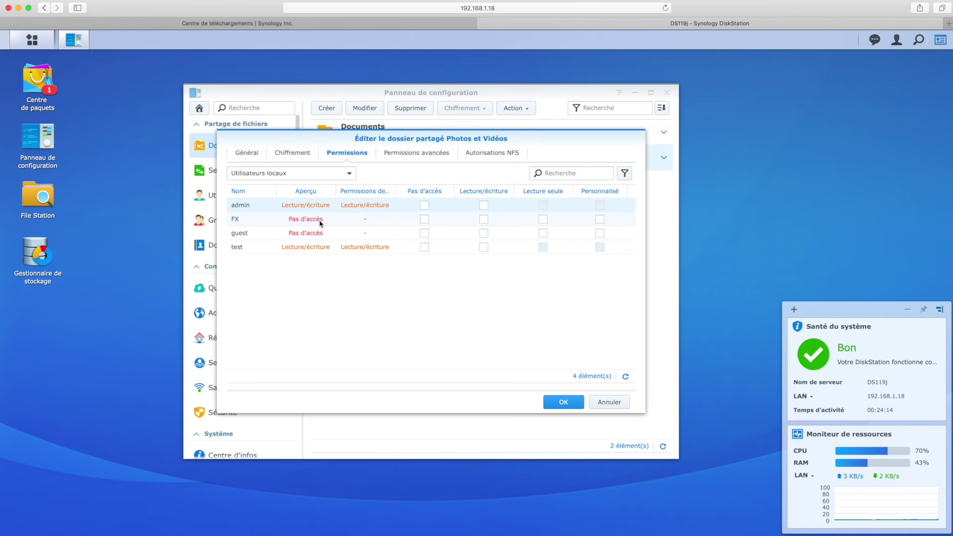
- Give FX read/write on Photos et Vidéos, set admin and guest to no access, and save
{"action": "left_click", "coordinate": [484, 219]}
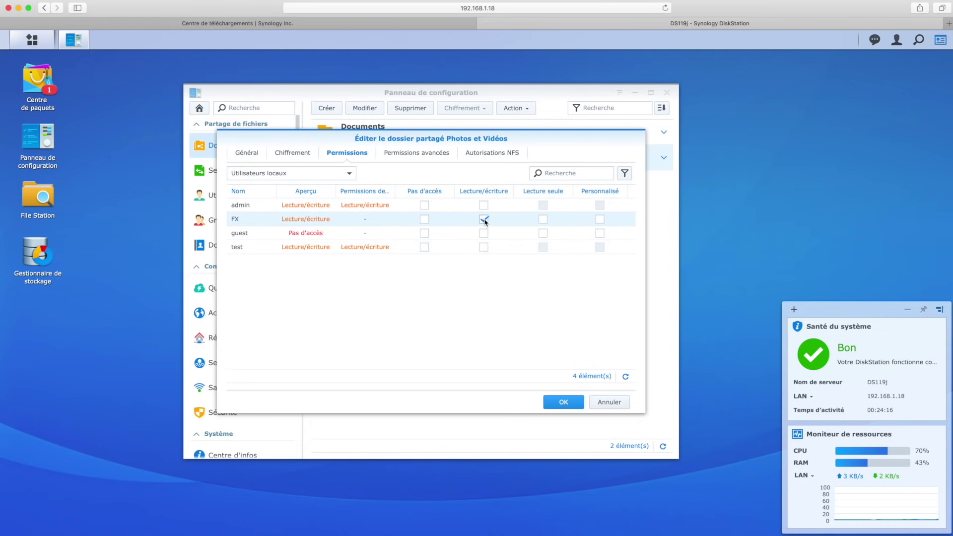
{"action": "left_click", "coordinate": [425, 204]}
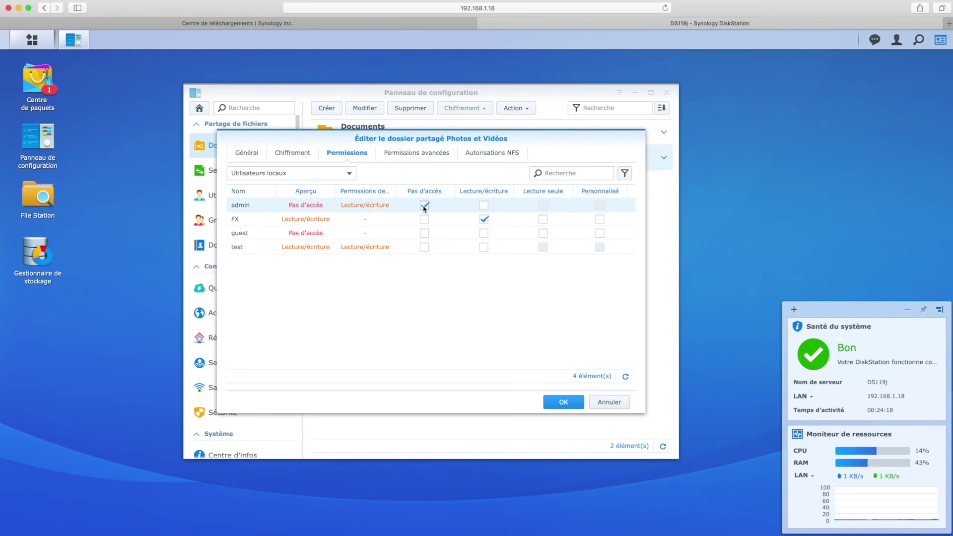
{"action": "left_click", "coordinate": [424, 233]}
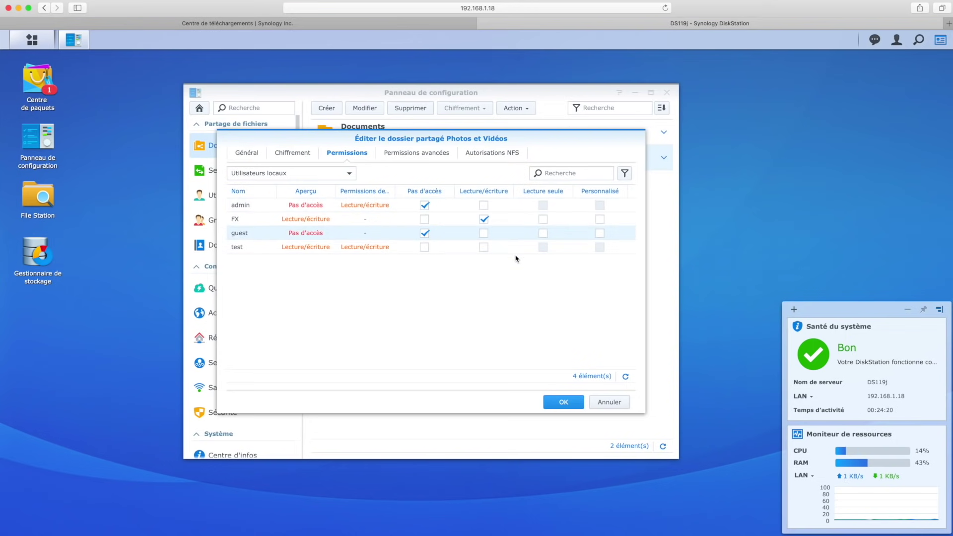
{"action": "left_click", "coordinate": [564, 403]}
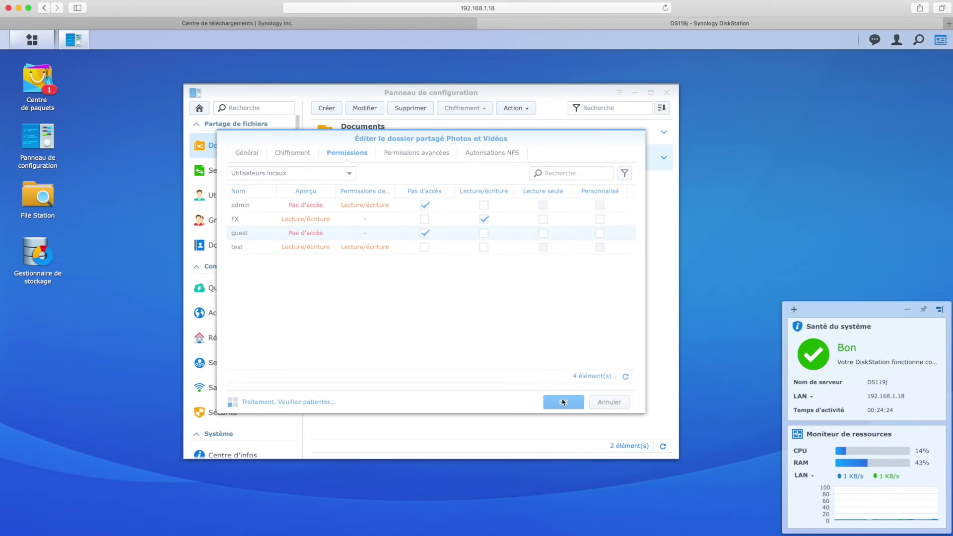
- Reopen the Photos et Vidéos share to verify its user permissions, then cancel
{"action": "left_click", "coordinate": [370, 108]}
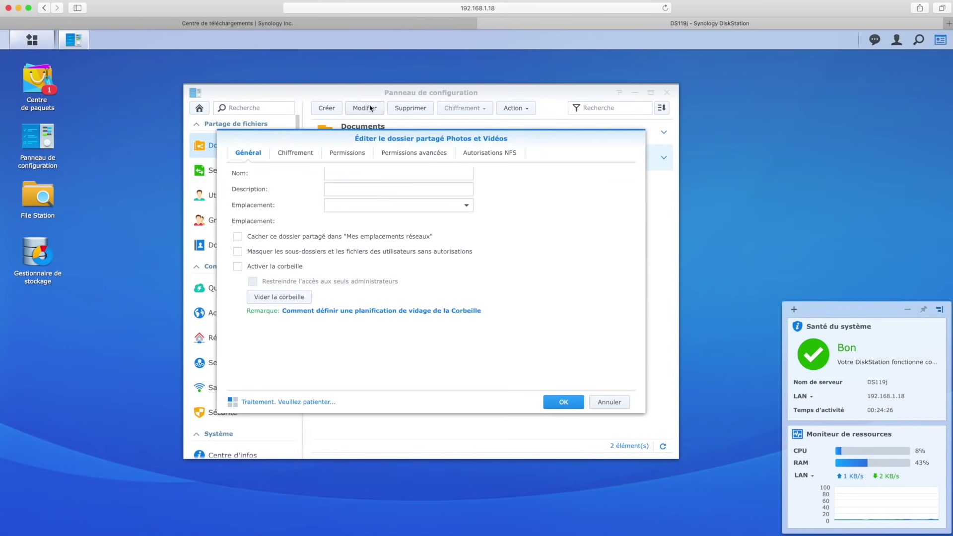
{"action": "left_click", "coordinate": [608, 403]}
{"action": "left_click", "coordinate": [410, 139]}
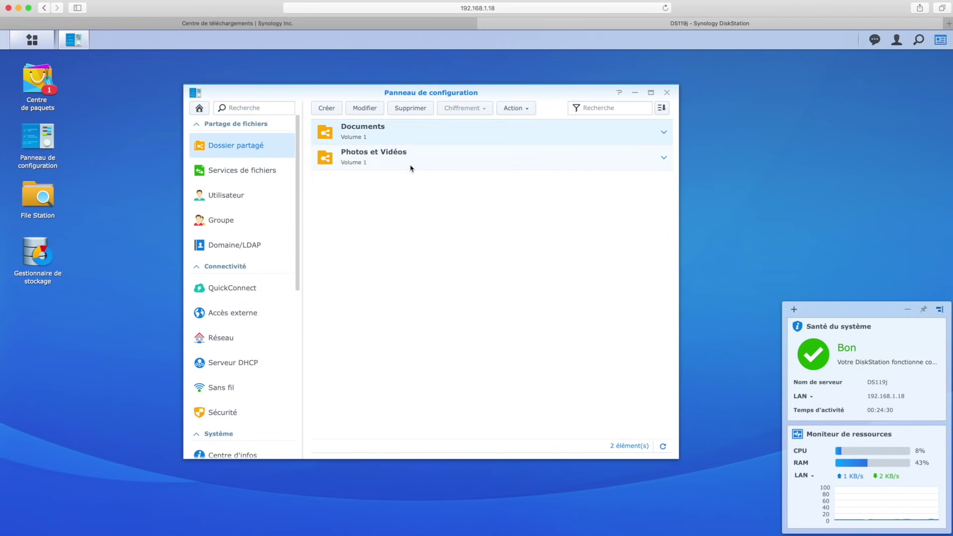
{"action": "left_click", "coordinate": [410, 168]}
{"action": "left_click", "coordinate": [365, 108]}
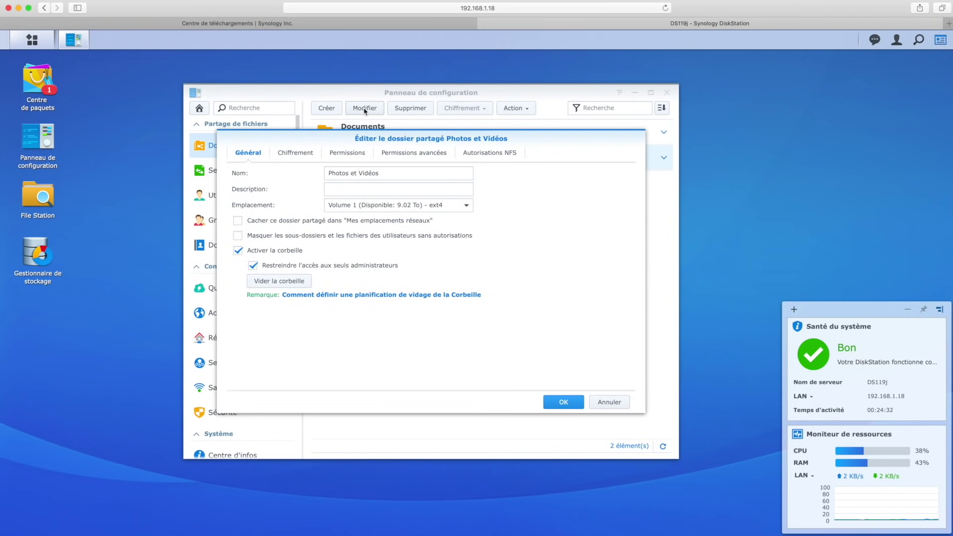
{"action": "left_click", "coordinate": [349, 157]}
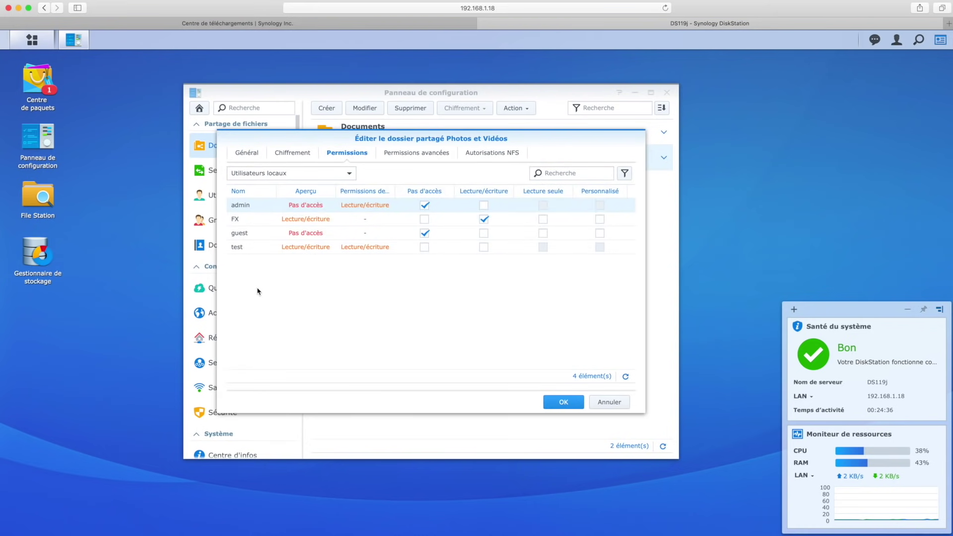
{"action": "left_click", "coordinate": [616, 405]}
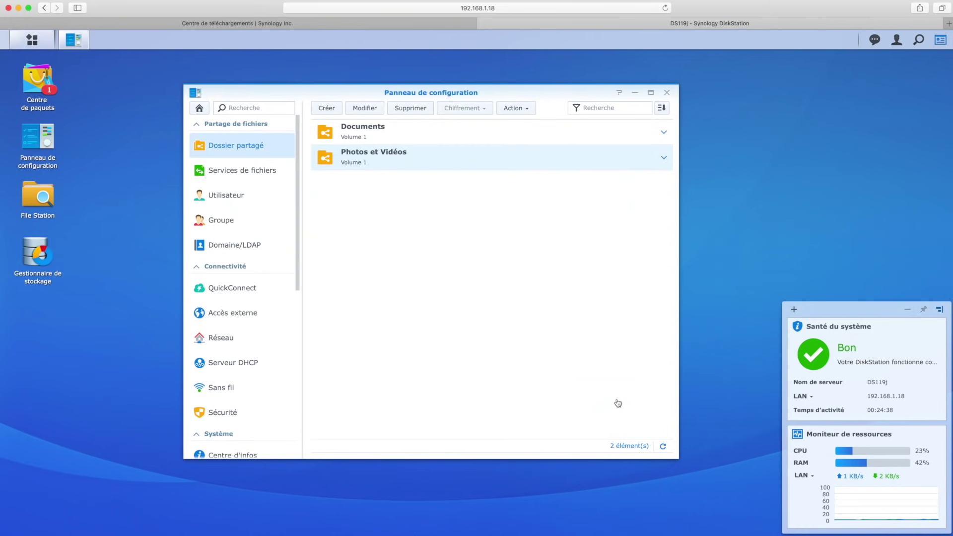
- Start a new group named 'famille' from the Groupe page
{"action": "left_click", "coordinate": [199, 108]}
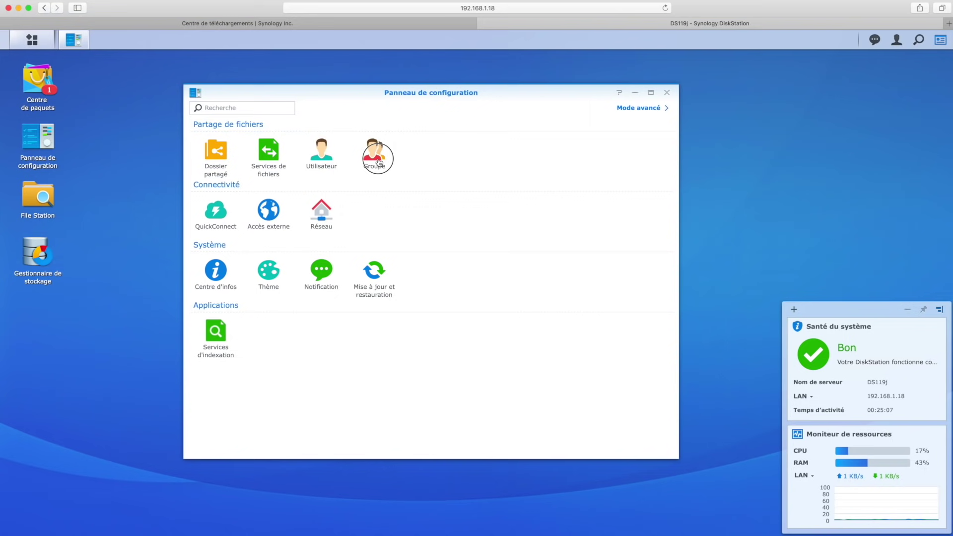
{"action": "left_click", "coordinate": [394, 121]}
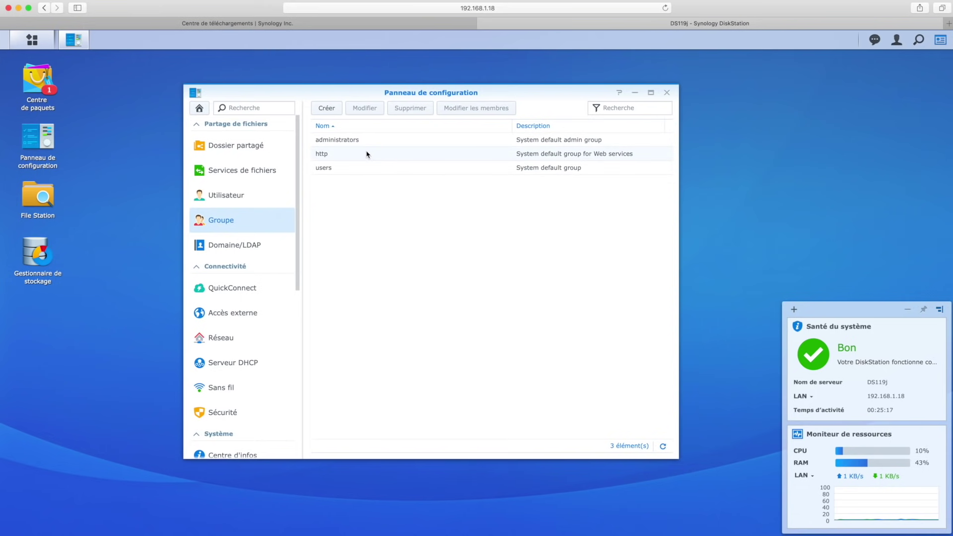
{"action": "left_click", "coordinate": [332, 110]}
{"action": "left_click", "coordinate": [392, 231]}
{"action": "type", "text": "famille"}
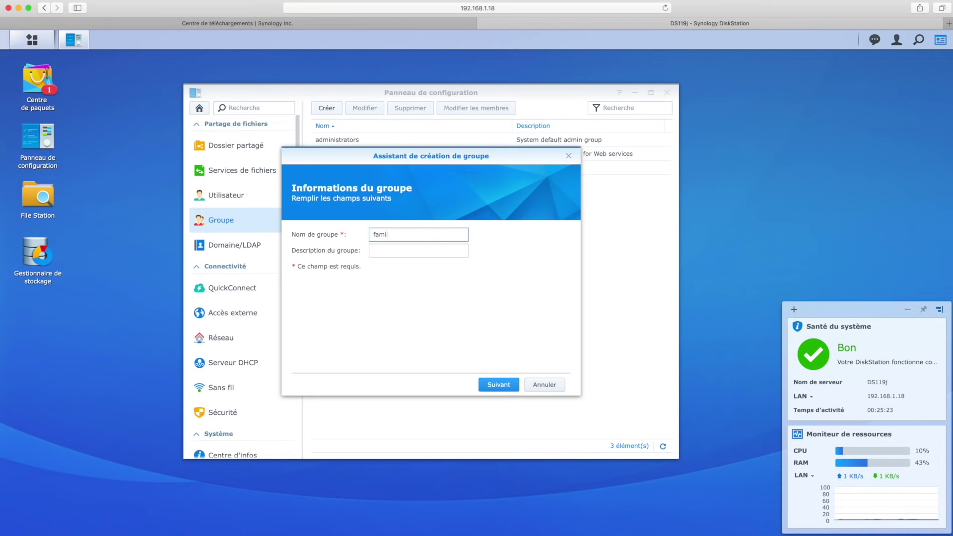
{"action": "left_click", "coordinate": [501, 385]}
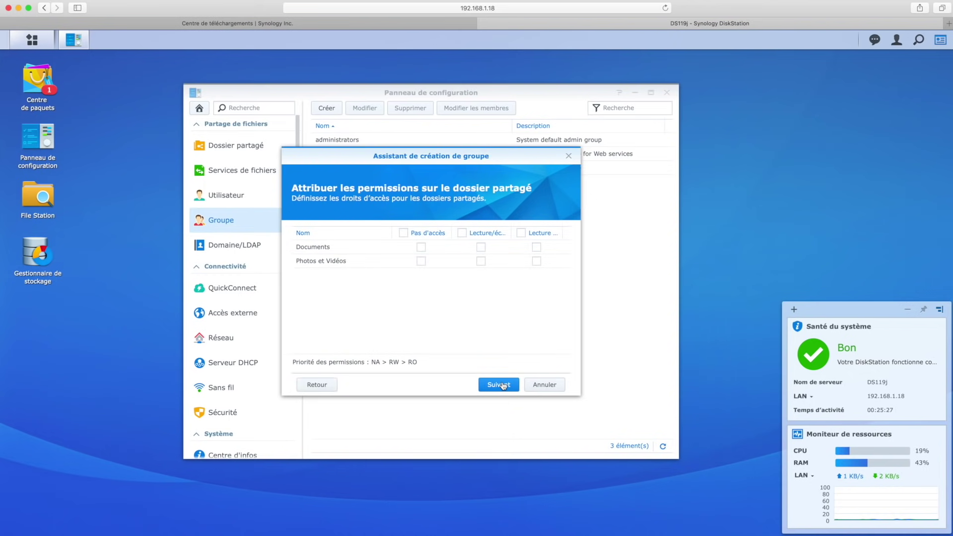
- Give famille read-only on Documents and read/write on Photos et Vidéos, and create the group
{"action": "left_click", "coordinate": [481, 247]}
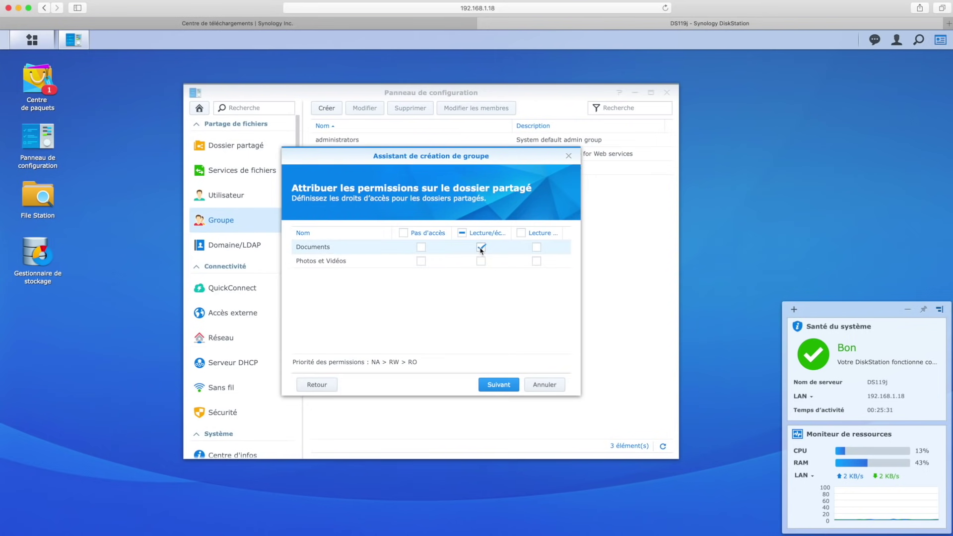
{"action": "left_click", "coordinate": [536, 248]}
{"action": "left_click_drag", "start_coordinate": [465, 157], "coordinate": [473, 211]}
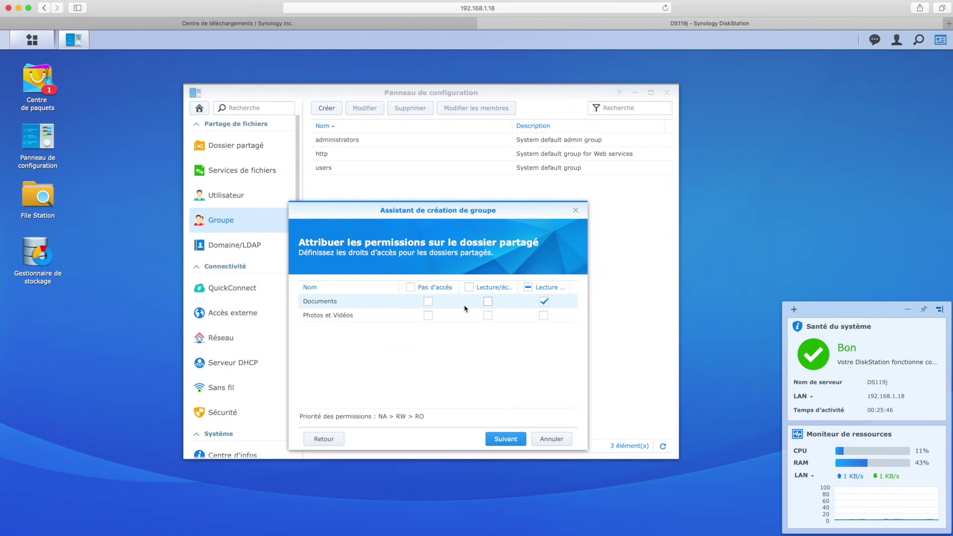
{"action": "left_click", "coordinate": [488, 315]}
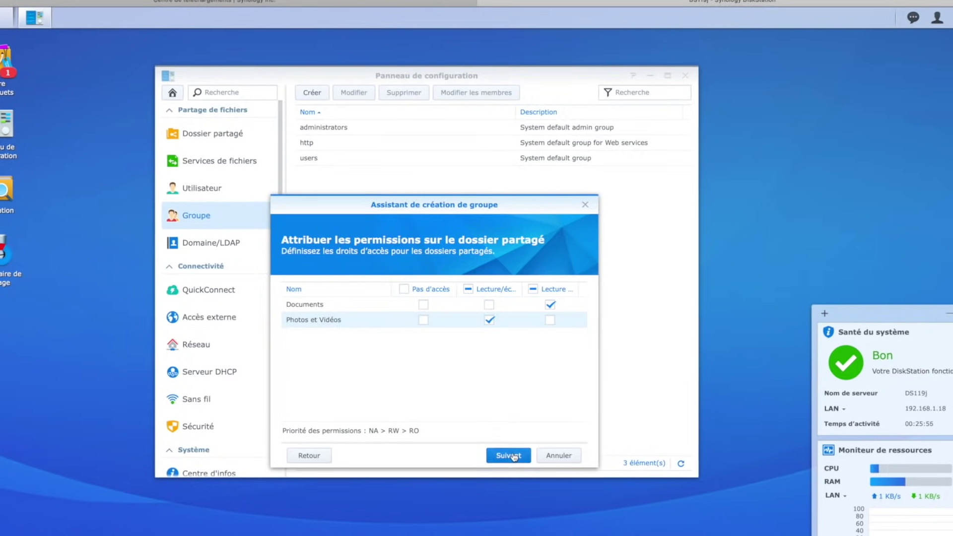
{"action": "left_click", "coordinate": [512, 455]}
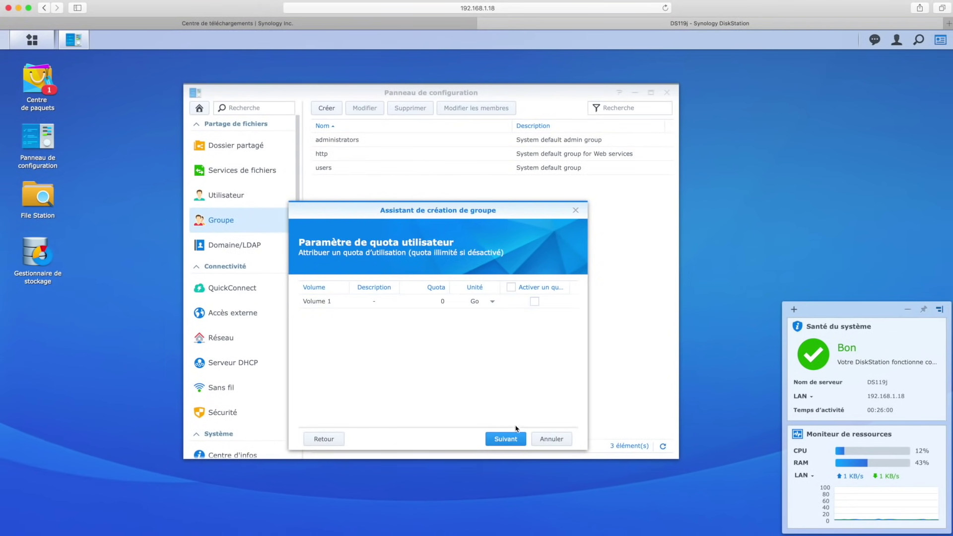
{"action": "left_click", "coordinate": [510, 441]}
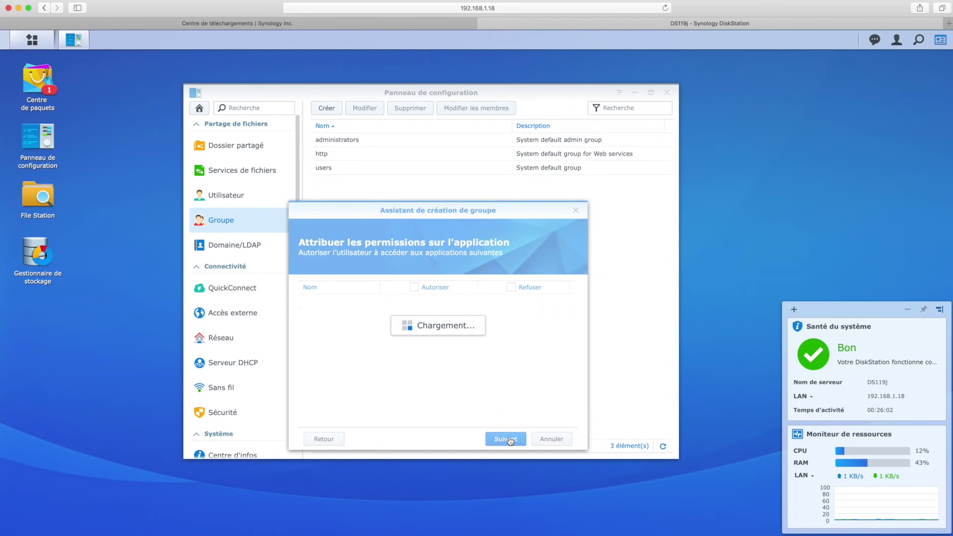
{"action": "left_click", "coordinate": [507, 438]}
{"action": "left_click", "coordinate": [507, 438]}
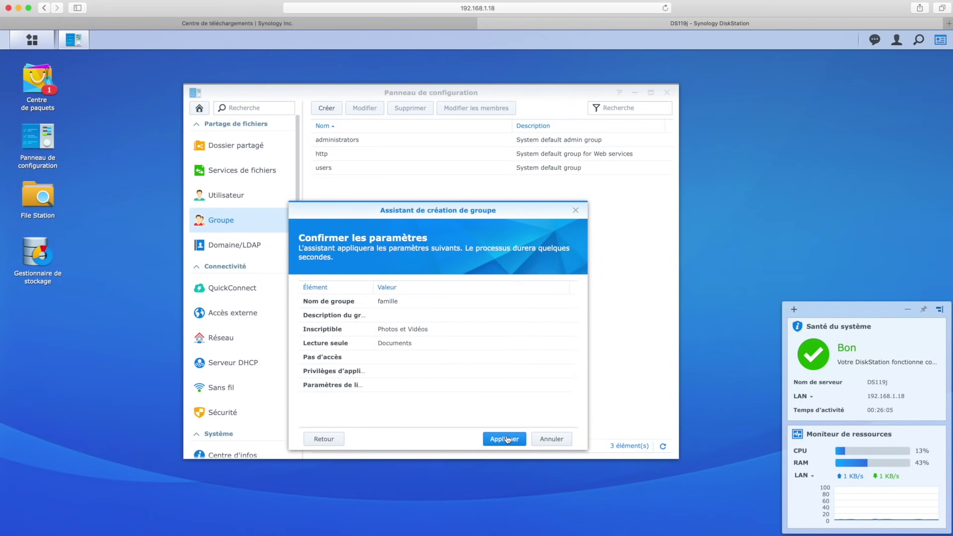
{"action": "left_click", "coordinate": [506, 438]}
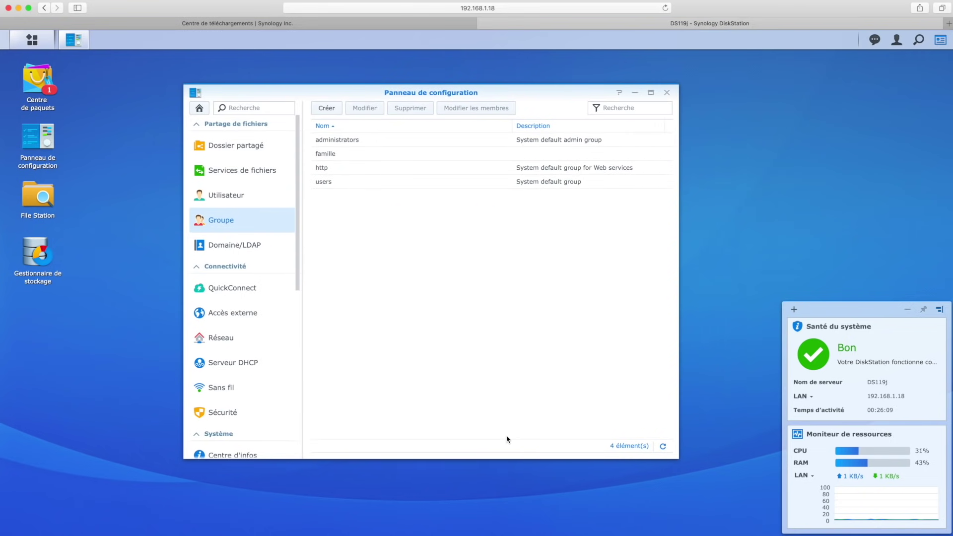
- Review the famille group's permissions, quota, applications and speed-limit tabs without changes
{"action": "left_click", "coordinate": [347, 158]}
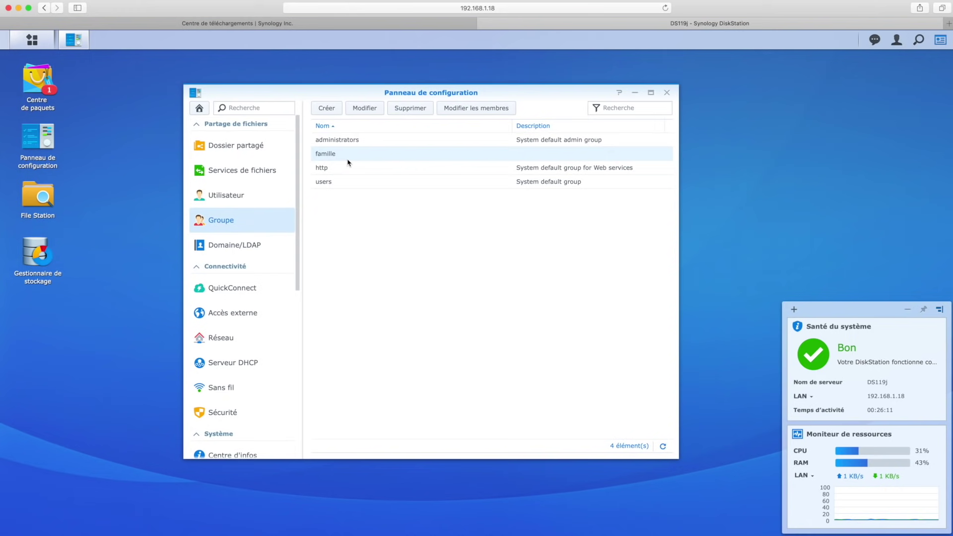
{"action": "left_click", "coordinate": [362, 109]}
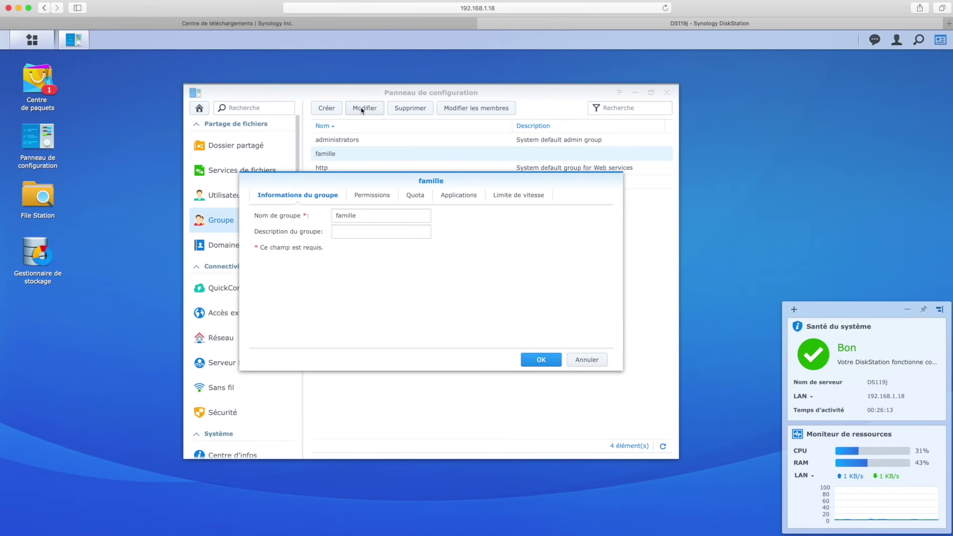
{"action": "left_click", "coordinate": [377, 196]}
{"action": "left_click", "coordinate": [407, 197]}
{"action": "left_click", "coordinate": [441, 197]}
{"action": "left_click", "coordinate": [509, 198]}
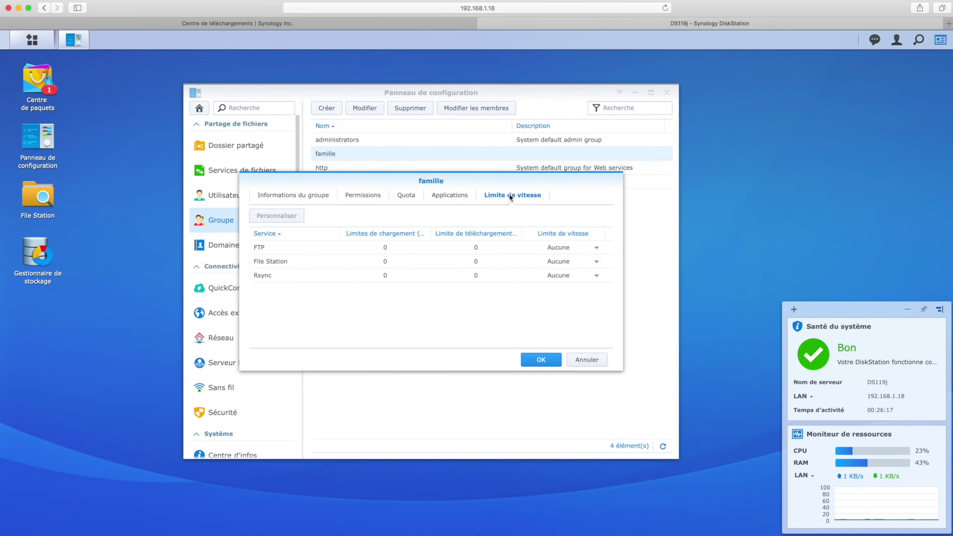
{"action": "left_click", "coordinate": [588, 360]}
- Add the users FX and test as members of famille
{"action": "left_click", "coordinate": [485, 111]}
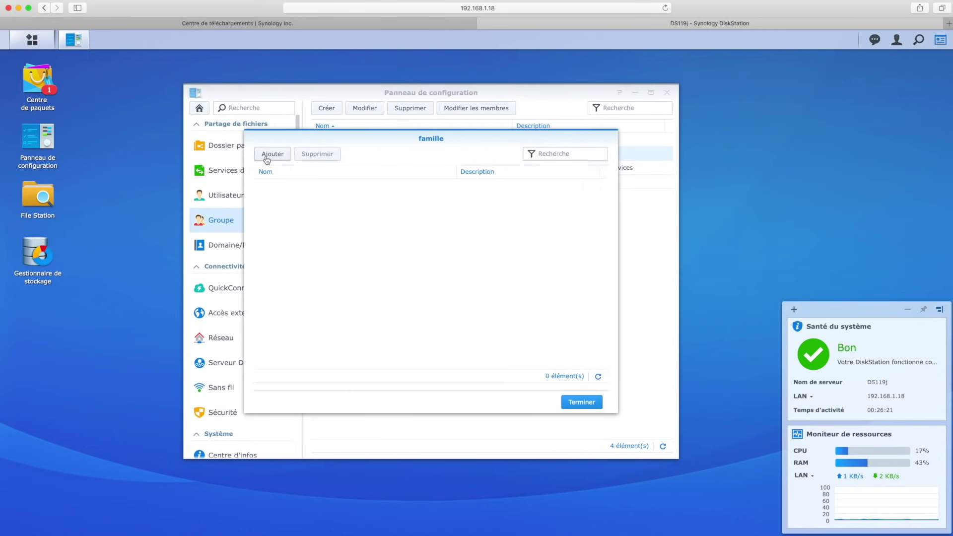
{"action": "left_click", "coordinate": [272, 154]}
{"action": "left_click", "coordinate": [290, 217]}
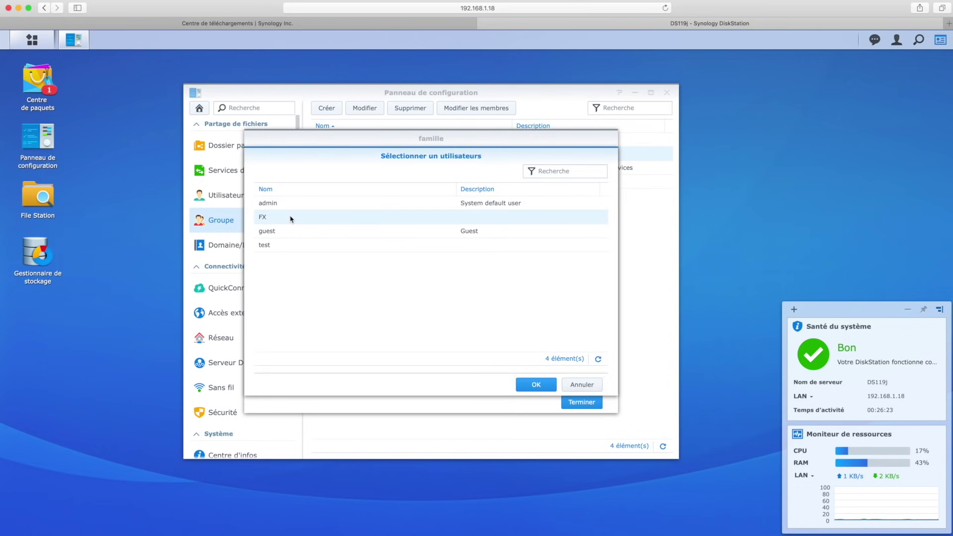
{"action": "left_click", "coordinate": [328, 246]}
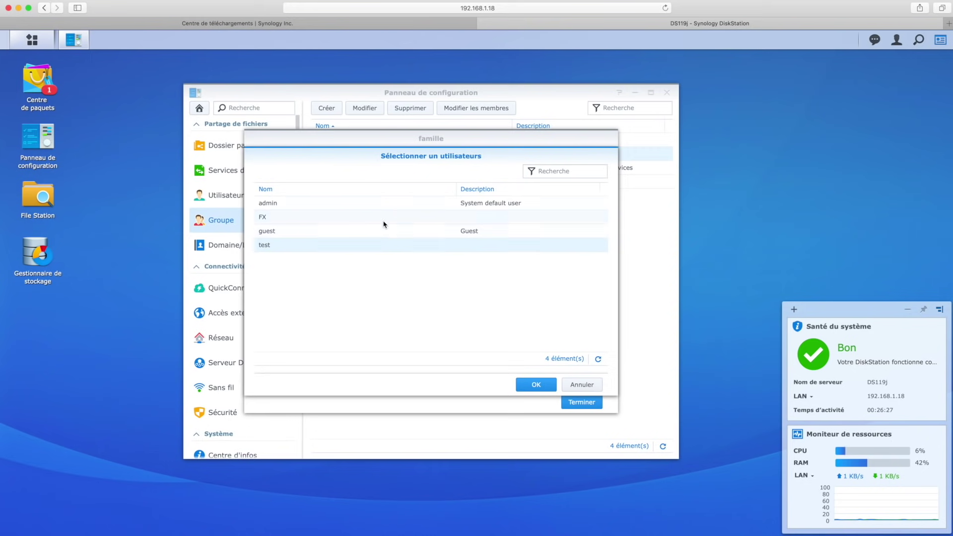
{"action": "left_click", "coordinate": [385, 221]}
{"action": "left_click", "coordinate": [379, 245], "text": "super"}
{"action": "left_click", "coordinate": [524, 388]}
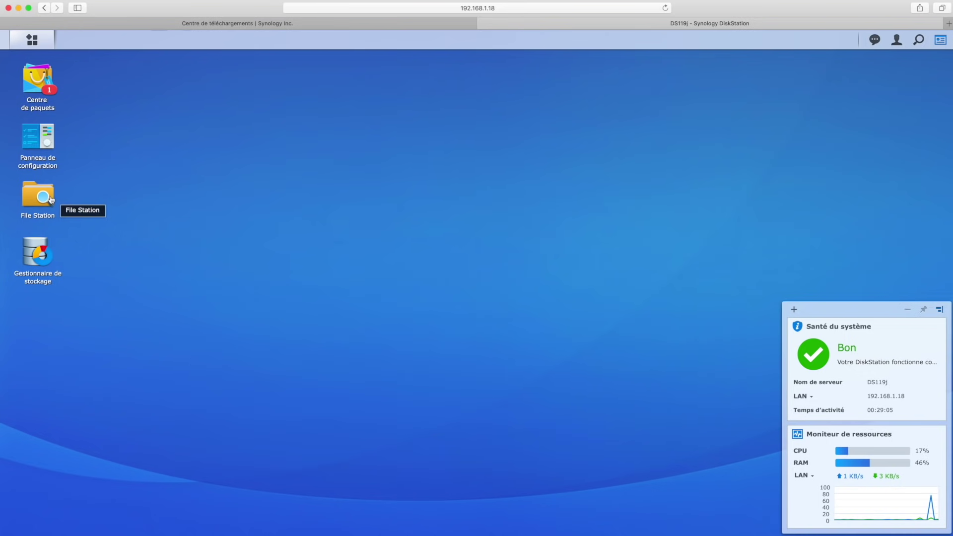
- Open File Station on Documents and expand Documents and Photos et Vidéos in the folder tree
{"action": "left_click", "coordinate": [45, 198]}
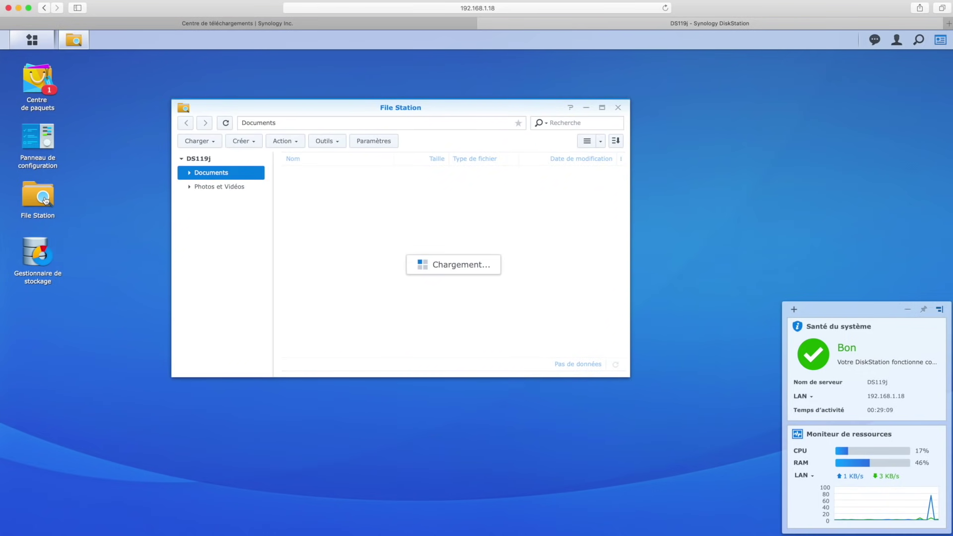
{"action": "left_click", "coordinate": [214, 187]}
{"action": "key", "text": "Up"}
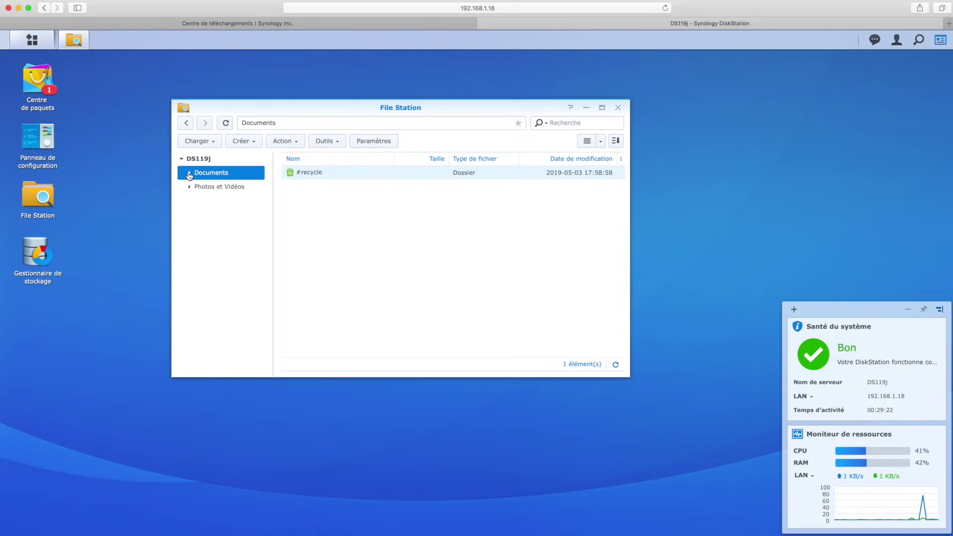
{"action": "left_click", "coordinate": [189, 173]}
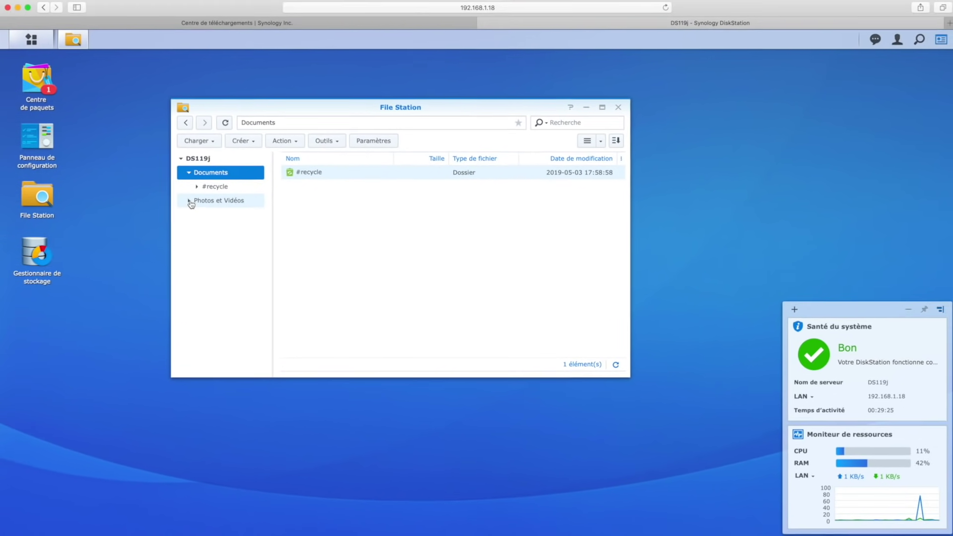
{"action": "left_click", "coordinate": [190, 202]}
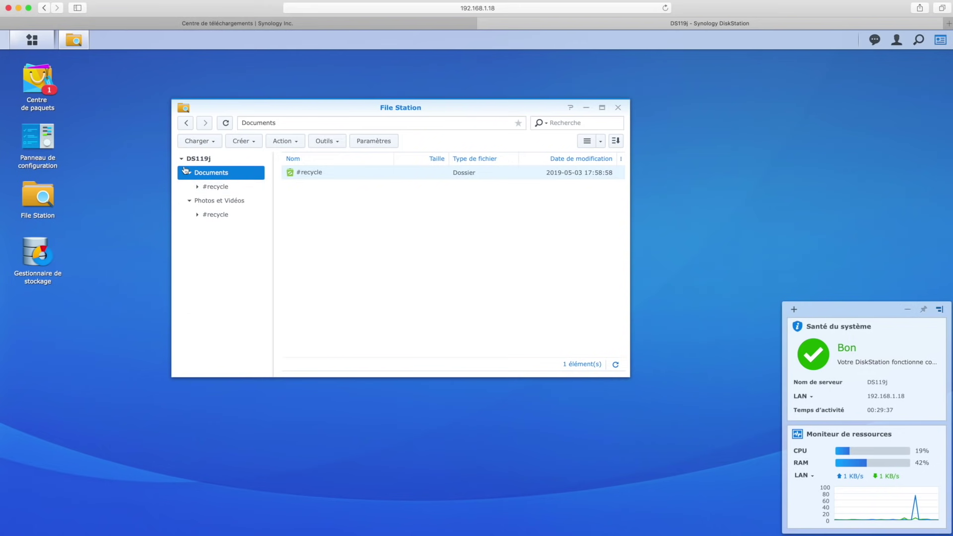
- Bring up the context menu of the empty Documents file list
{"action": "right_click", "coordinate": [308, 232]}
{"action": "left_click", "coordinate": [292, 213]}
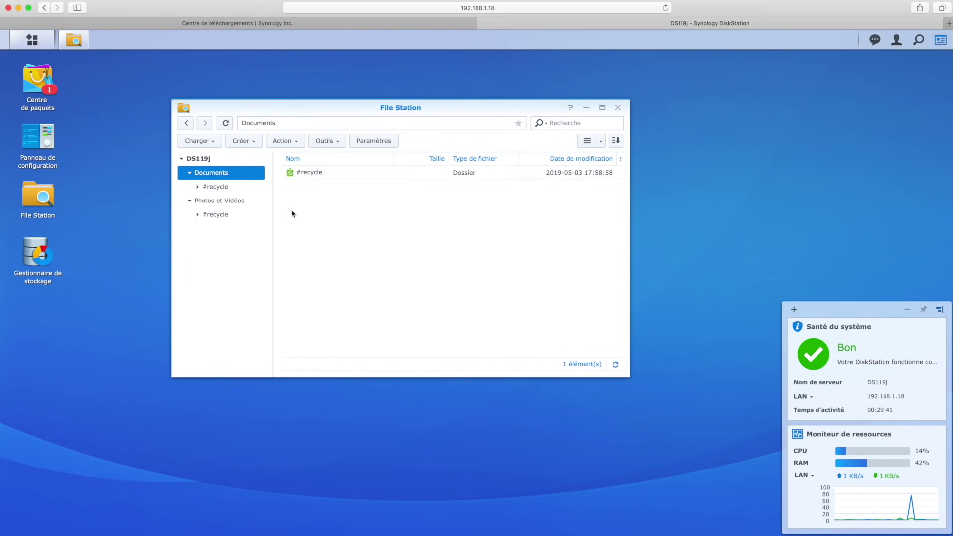
{"action": "right_click", "coordinate": [292, 213]}
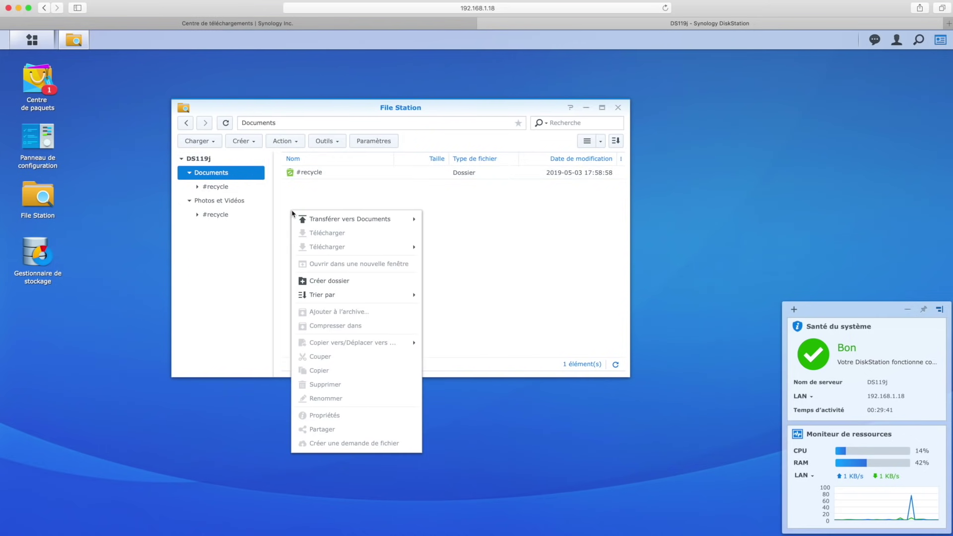
{"action": "left_click", "coordinate": [326, 207]}
- Create a folder named Factures in Documents
{"action": "left_click", "coordinate": [258, 144]}
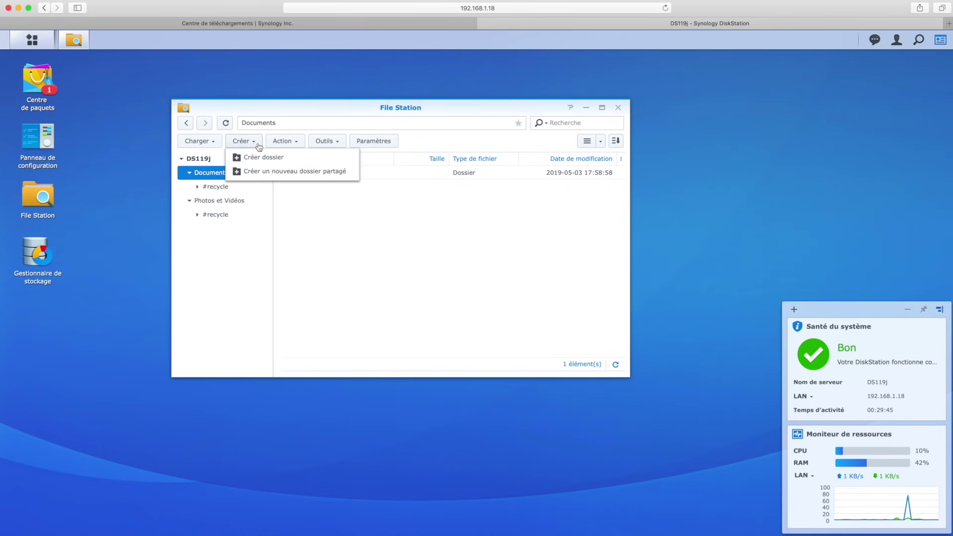
{"action": "left_click", "coordinate": [259, 160]}
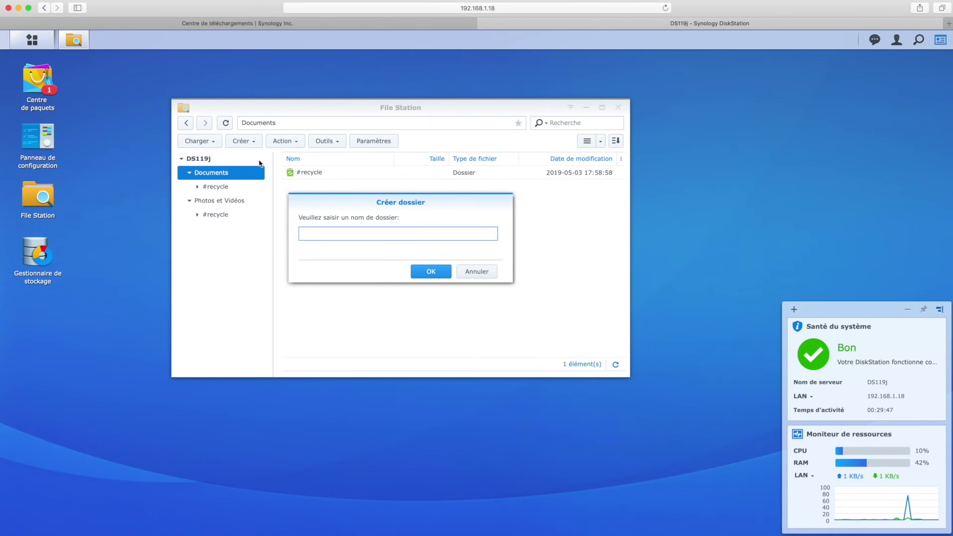
{"action": "type", "text": "Factures"}
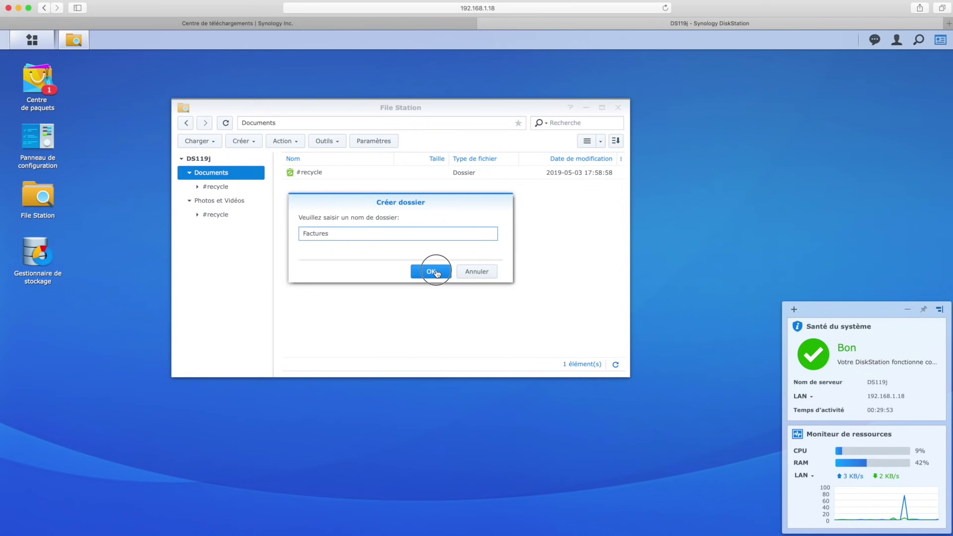
{"action": "left_click", "coordinate": [436, 273]}
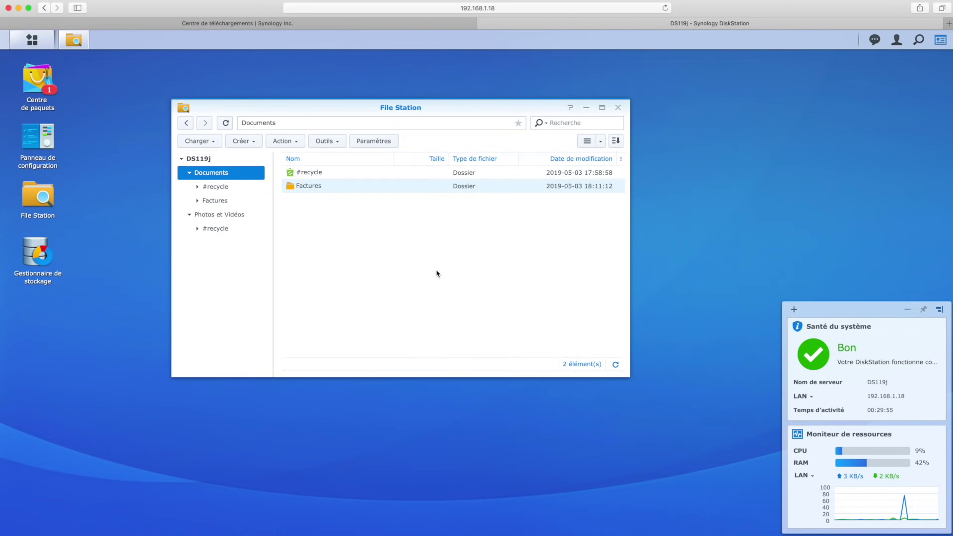
- Create a second folder named 'Modes d'emploi' and return to the Documents listing
{"action": "left_click", "coordinate": [254, 141]}
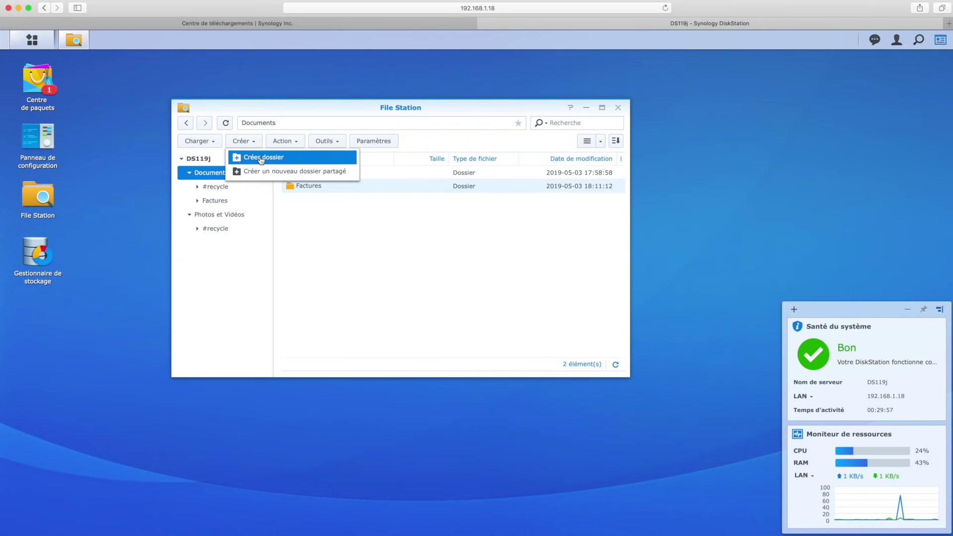
{"action": "left_click", "coordinate": [260, 156]}
{"action": "type", "text": "M"}
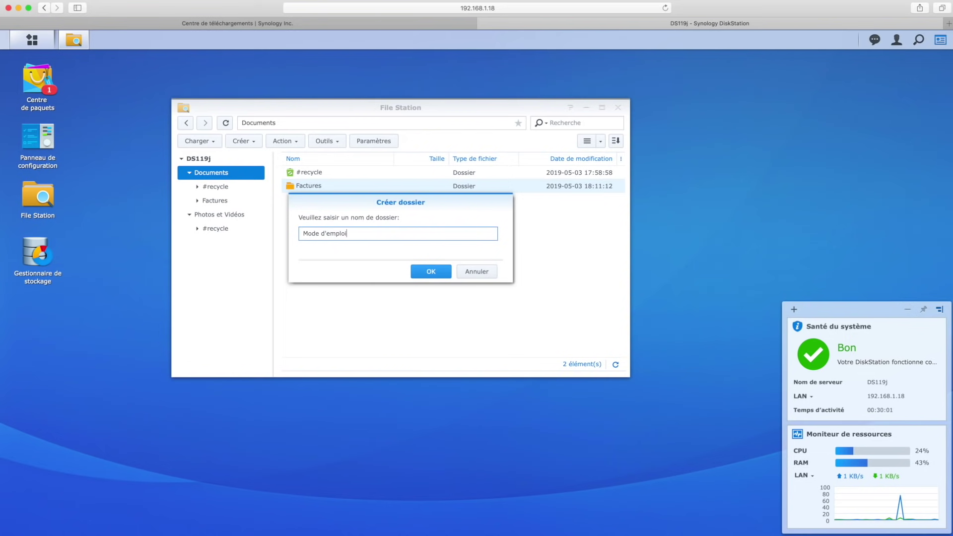
{"action": "type", "text": "odes d'emploi"}
{"action": "left_click", "coordinate": [320, 233]}
{"action": "type", "text": "s"}
{"action": "left_click", "coordinate": [430, 271]}
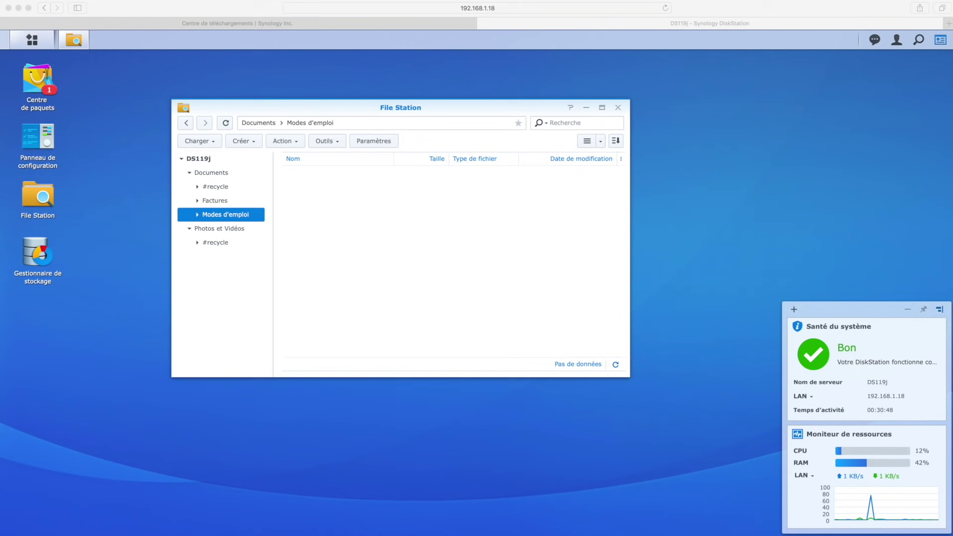
{"action": "left_click", "coordinate": [213, 172]}
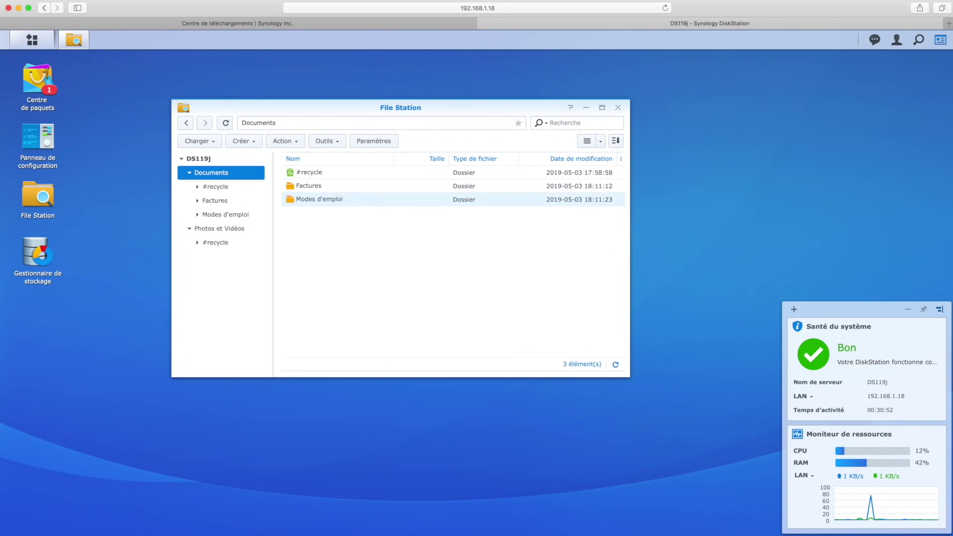
- Upload test.docx from the computer into Modes d'emploi, overwriting the existing copy
{"action": "double_click", "coordinate": [322, 199]}
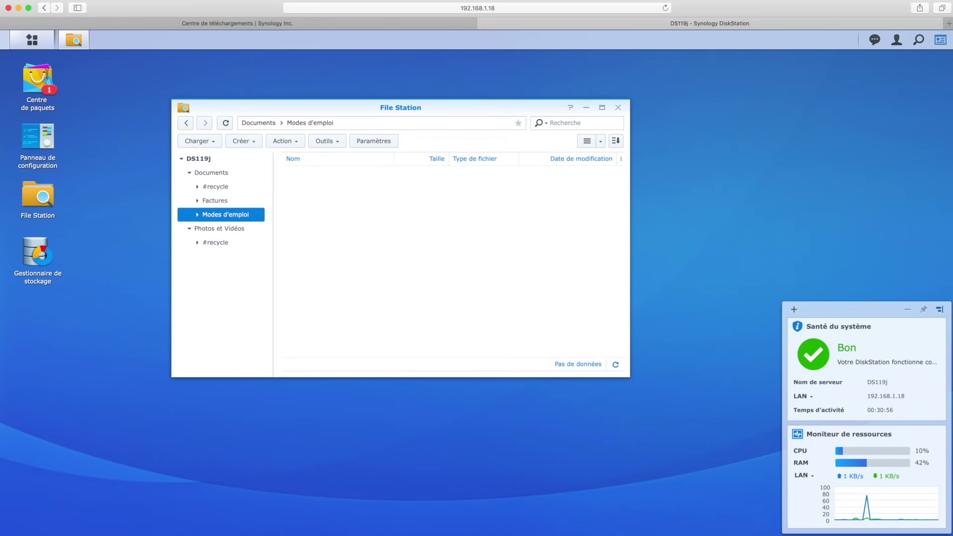
{"action": "left_click_drag", "start_coordinate": [473, 307], "coordinate": [410, 223]}
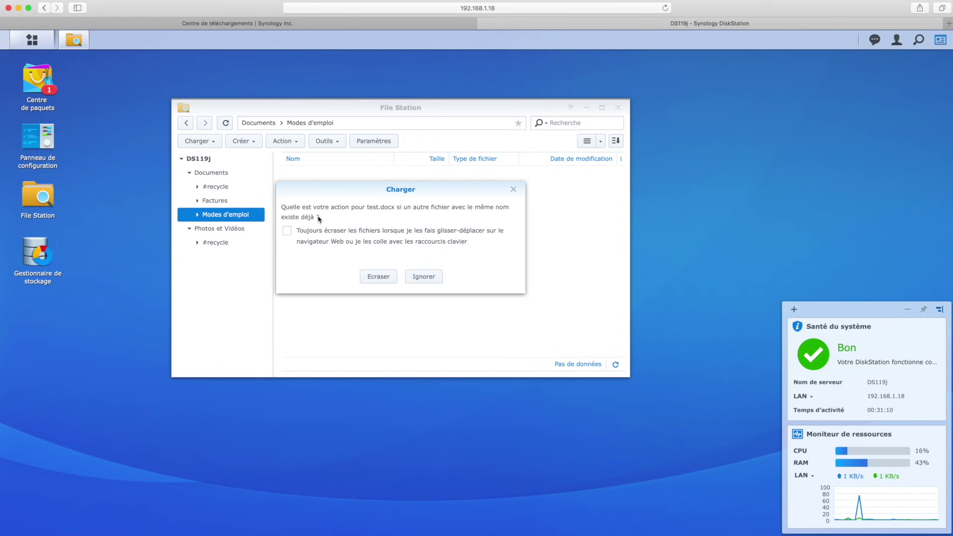
{"action": "left_click", "coordinate": [373, 278]}
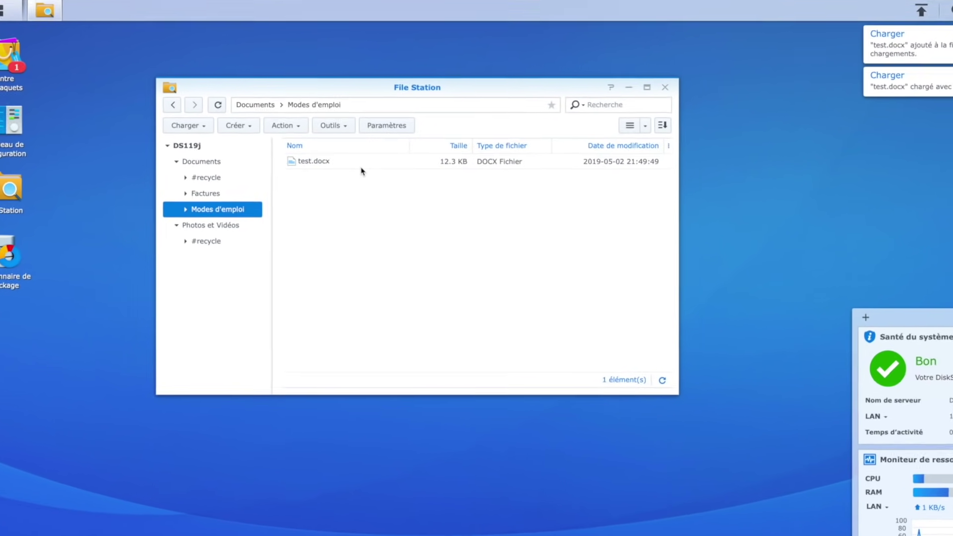
- Download test.docx to the computer, then bring up its Copier vers/Déplacer vers options
{"action": "right_click", "coordinate": [382, 141]}
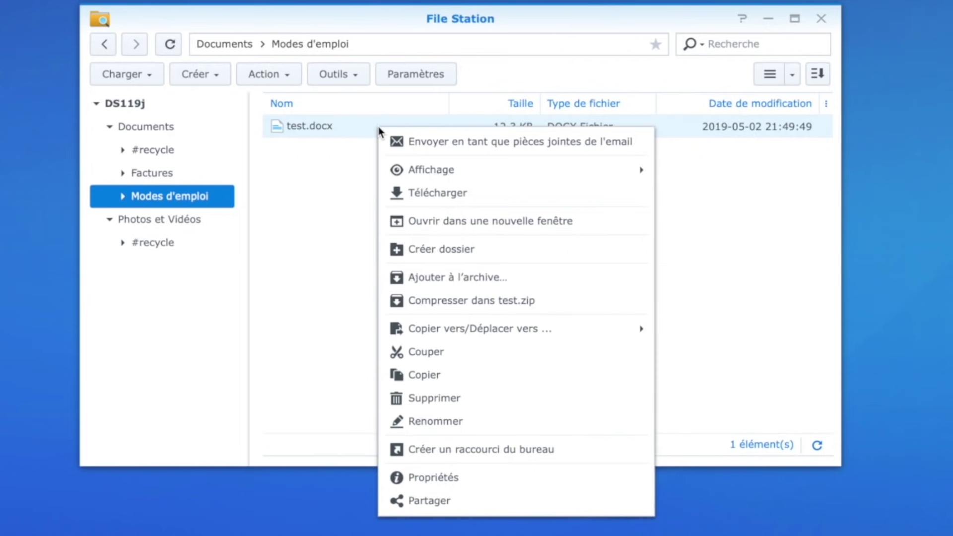
{"action": "left_click", "coordinate": [358, 127]}
{"action": "right_click", "coordinate": [349, 135]}
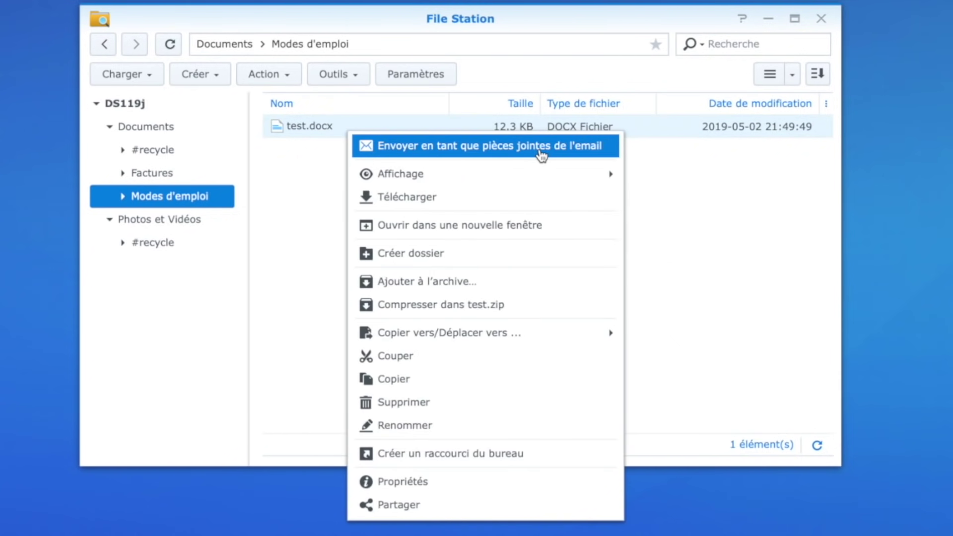
{"action": "mouse_move", "coordinate": [533, 183]}
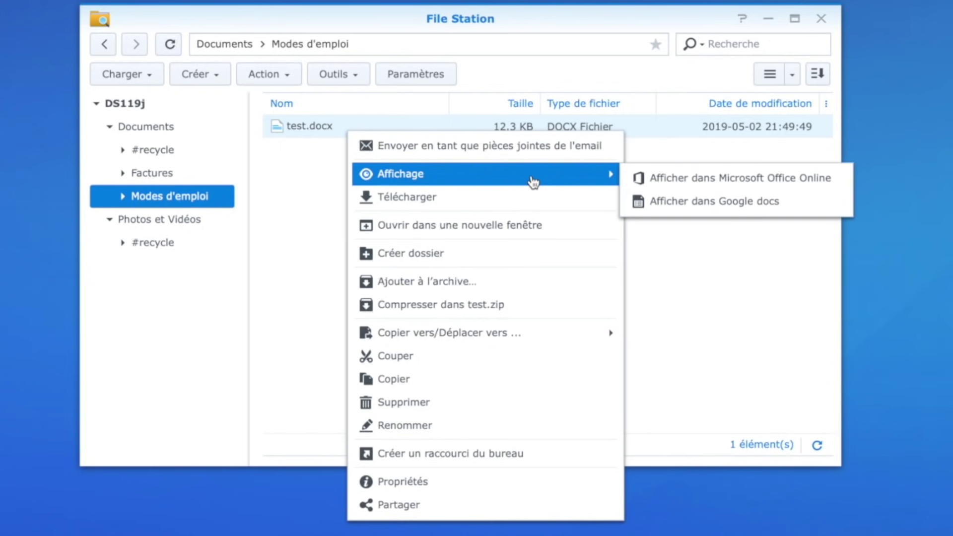
{"action": "left_click", "coordinate": [485, 197]}
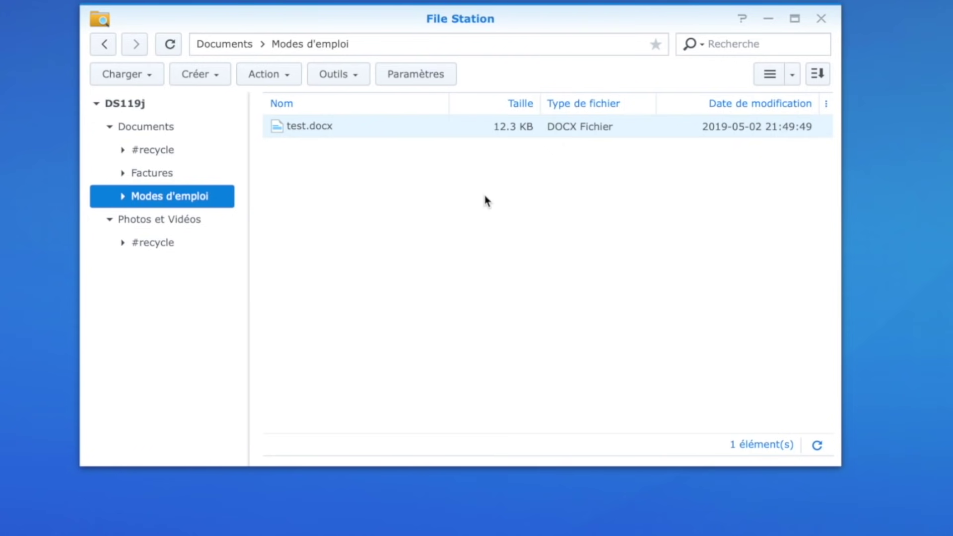
{"action": "right_click", "coordinate": [352, 132]}
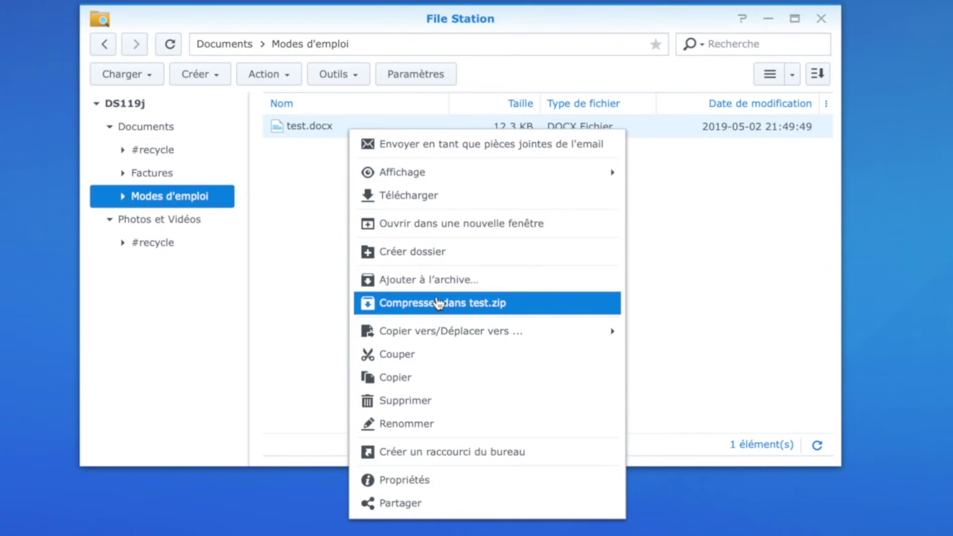
{"action": "mouse_move", "coordinate": [501, 331]}
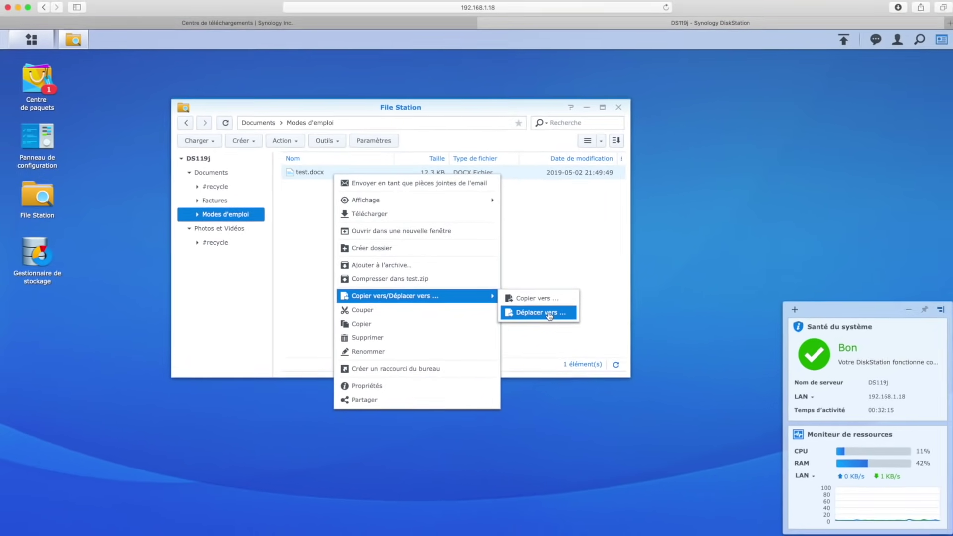
- Move test.docx from Modes d'emploi into Documents/Factures and check it there
{"action": "left_click", "coordinate": [640, 339]}
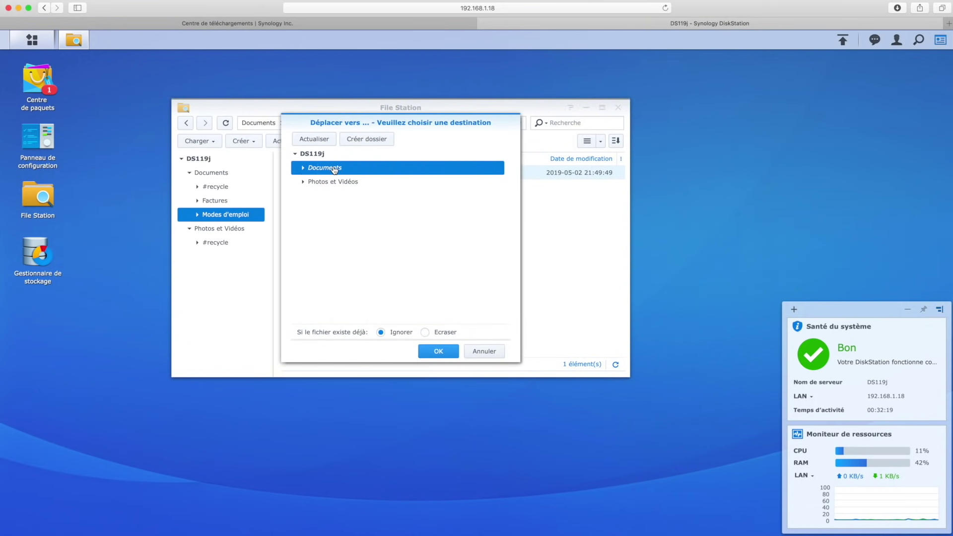
{"action": "left_click", "coordinate": [303, 168]}
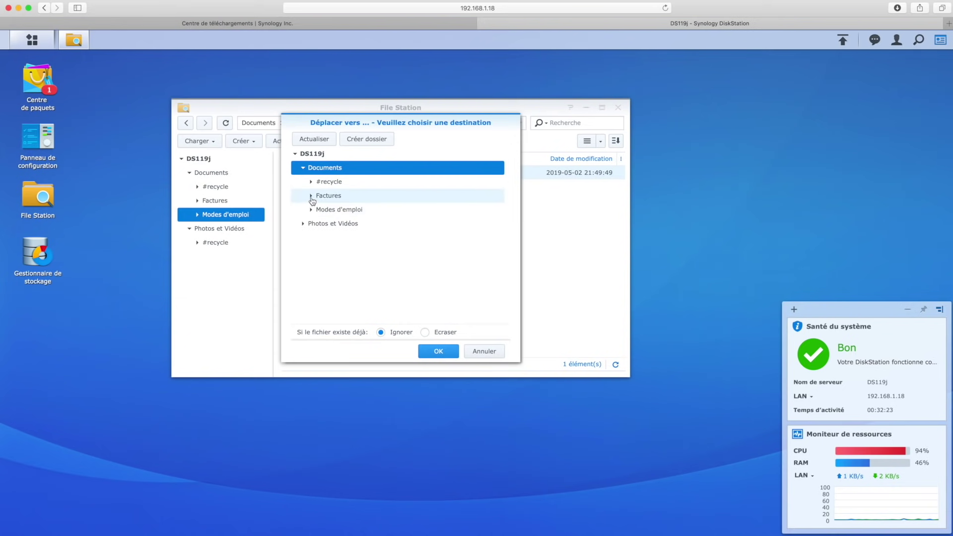
{"action": "left_click", "coordinate": [329, 196]}
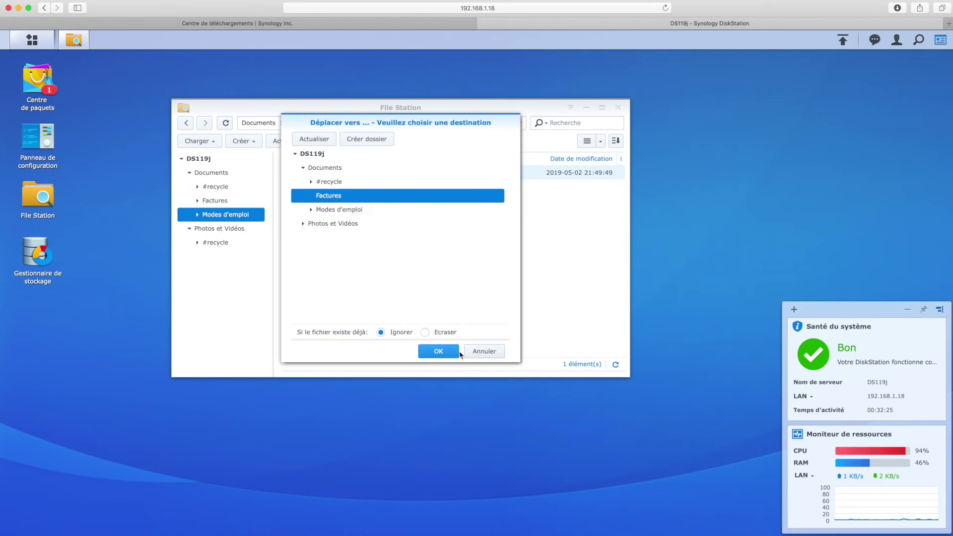
{"action": "left_click", "coordinate": [439, 351]}
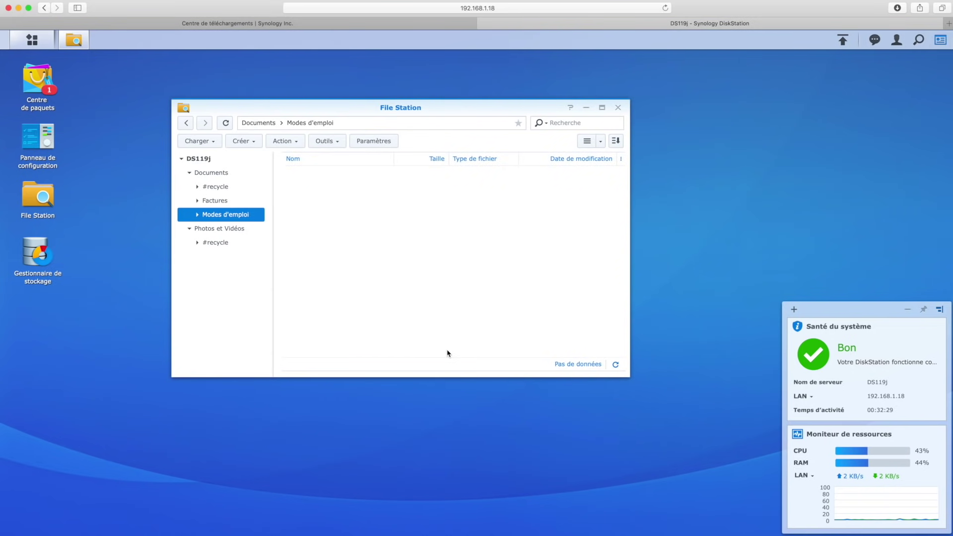
{"action": "left_click", "coordinate": [219, 174]}
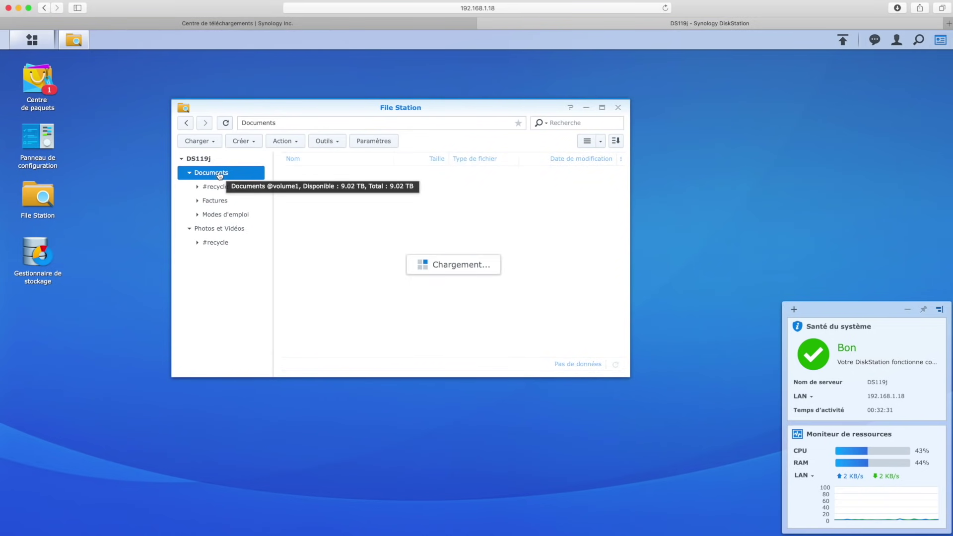
{"action": "right_click", "coordinate": [329, 174]}
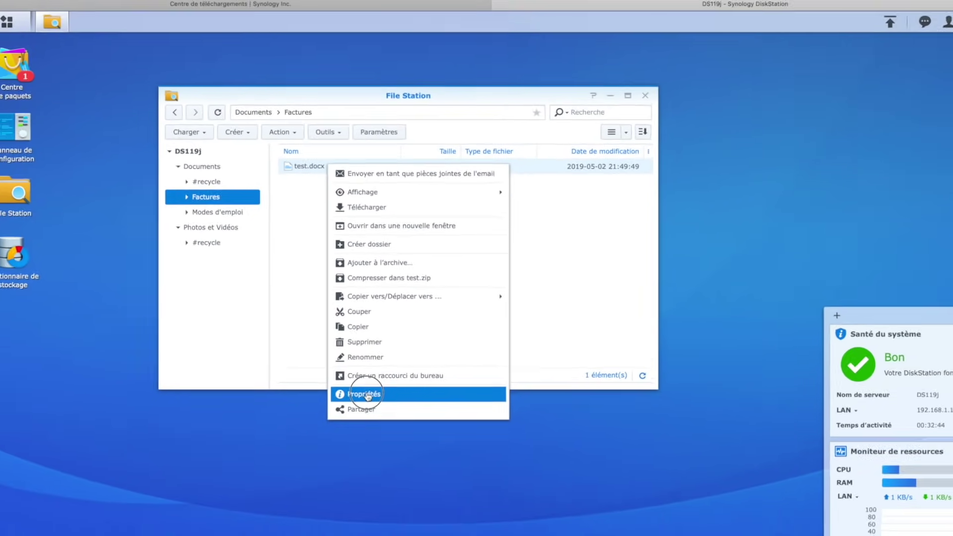
- Check who has permissions on test.docx in its properties, then close File Station
{"action": "left_click", "coordinate": [392, 476]}
{"action": "left_click", "coordinate": [367, 171]}
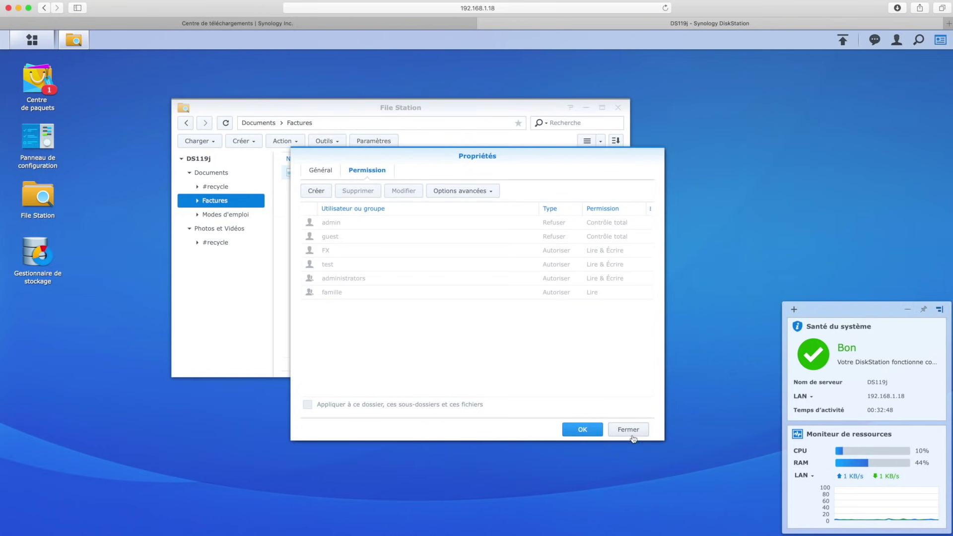
{"action": "left_click", "coordinate": [629, 431]}
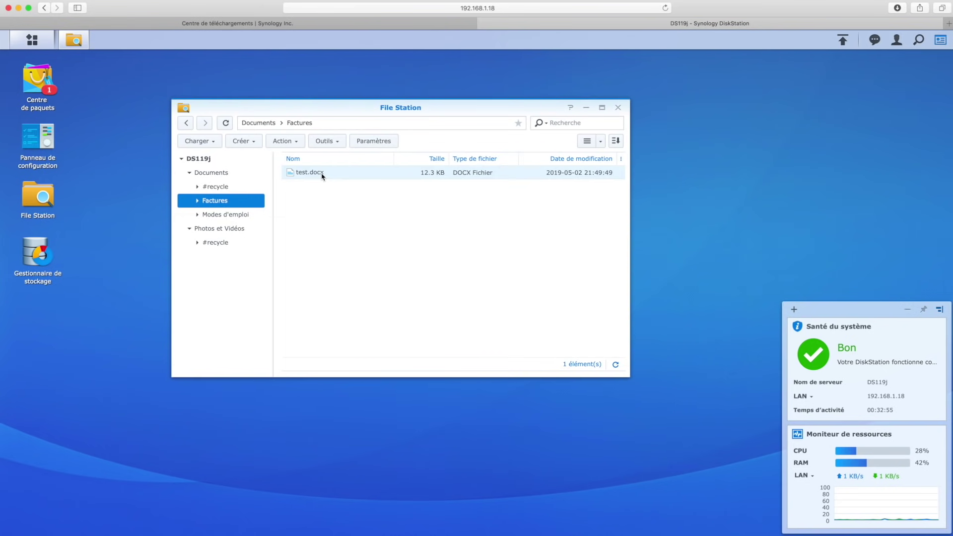
{"action": "left_click", "coordinate": [618, 108]}
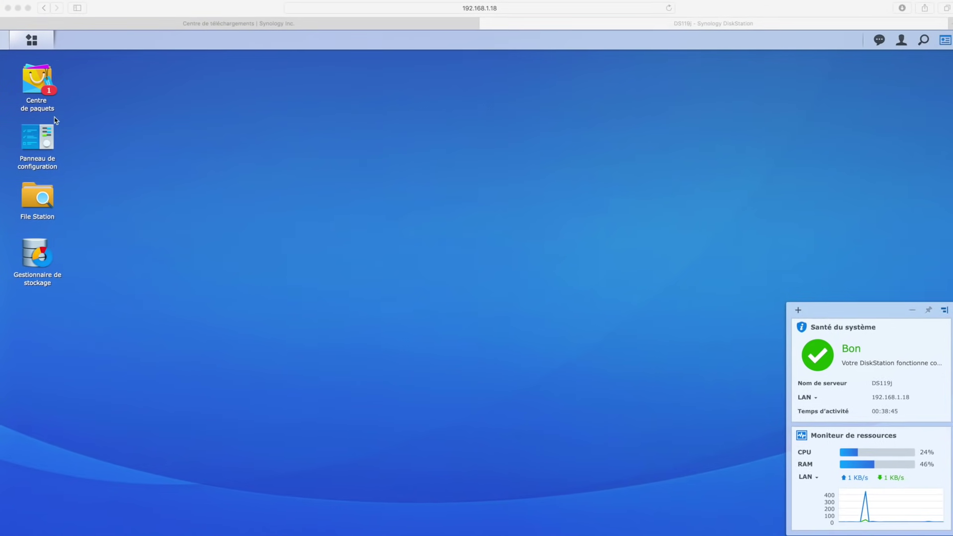
- Open Centre de paquets and scroll through the Tous les paquets list and back up
{"action": "left_click", "coordinate": [44, 83]}
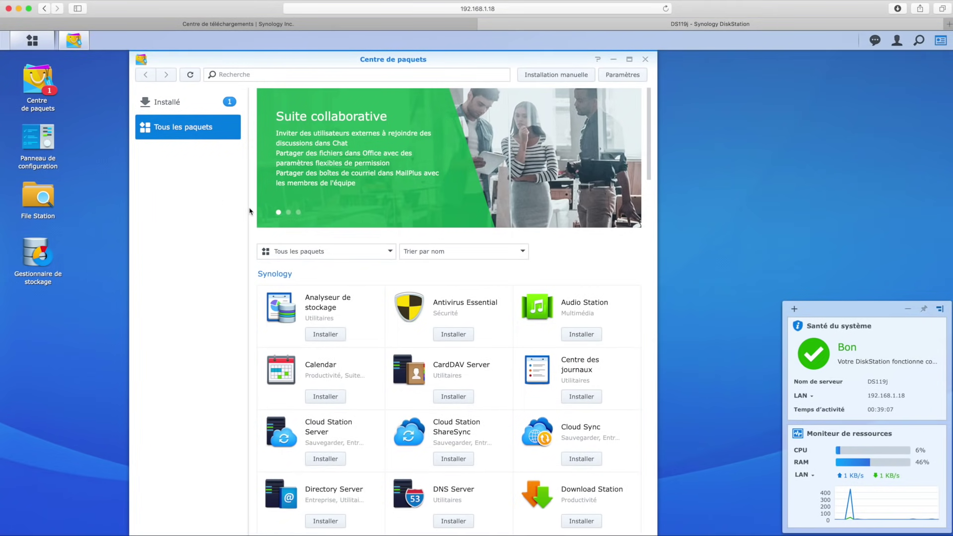
{"action": "scroll", "coordinate": [331, 273], "scroll_direction": "down", "scroll_amount": 20}
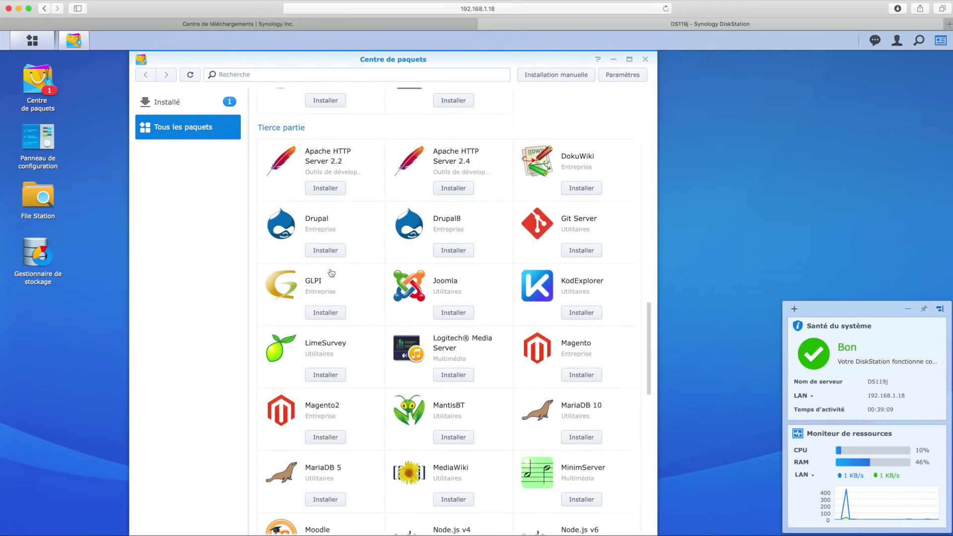
{"action": "scroll", "coordinate": [331, 273], "scroll_direction": "up", "scroll_amount": 20}
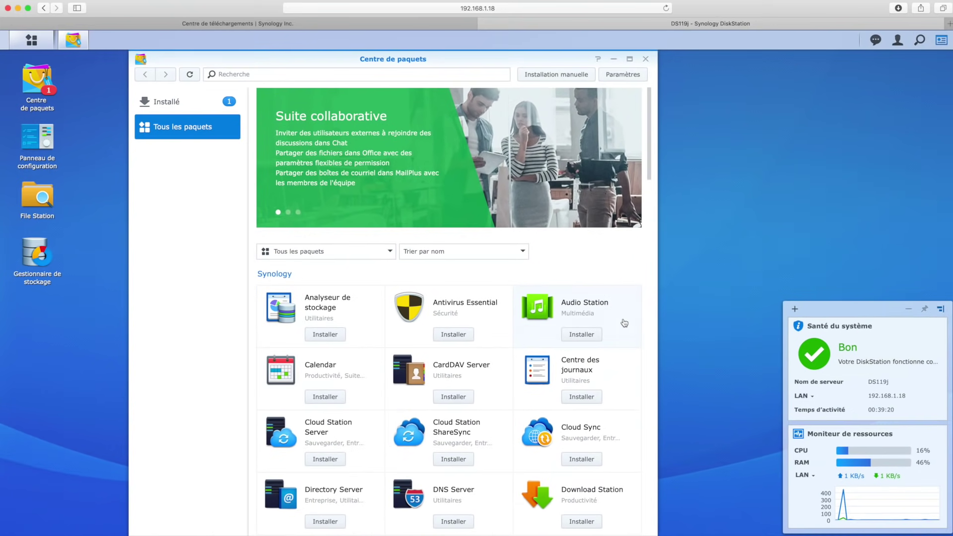
- Install the Audio Station package and drag its shortcut from the Main Menu to the desktop
{"action": "left_click", "coordinate": [613, 306]}
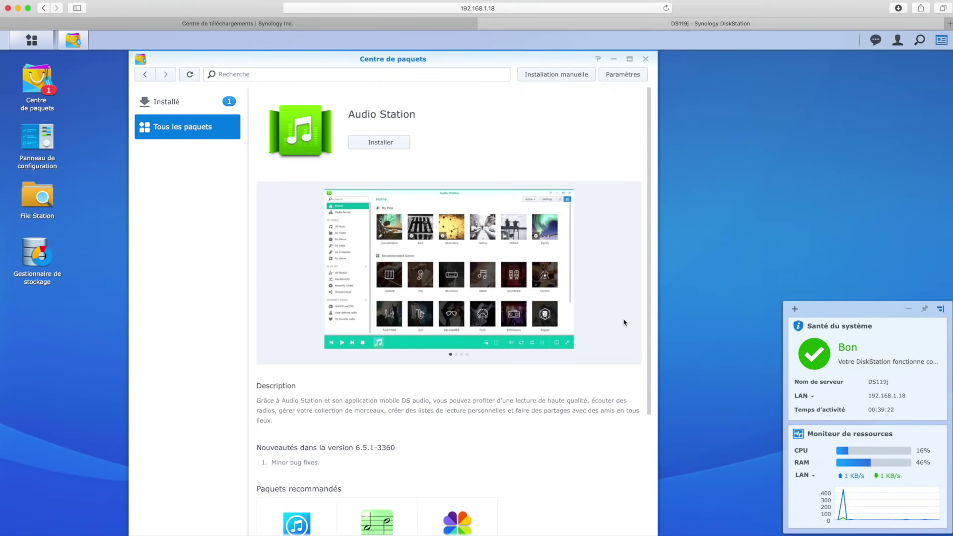
{"action": "left_click", "coordinate": [382, 144]}
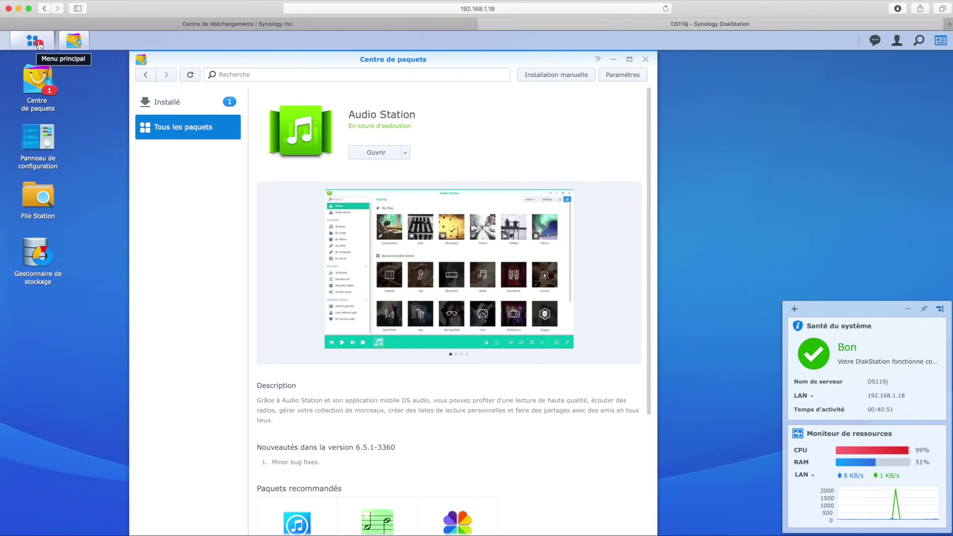
{"action": "left_click", "coordinate": [40, 46]}
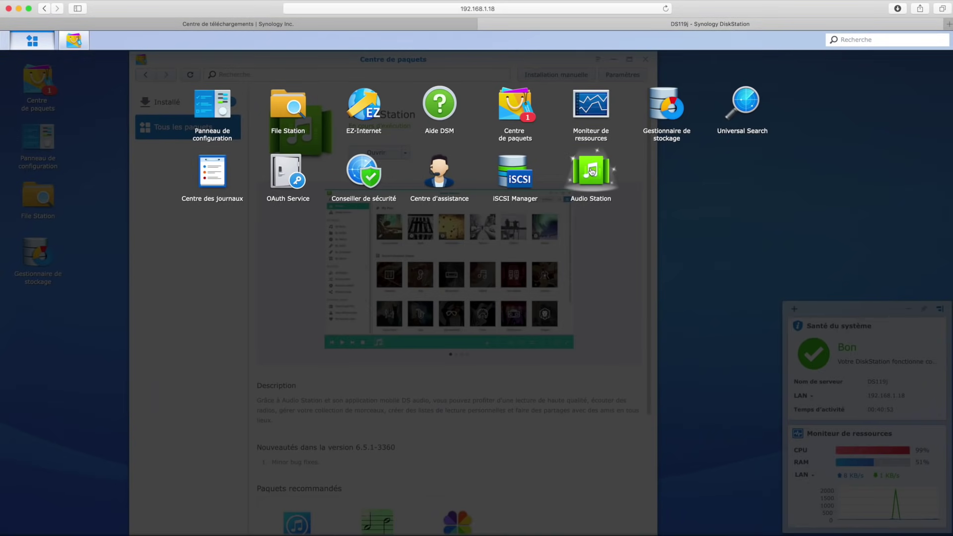
{"action": "left_click_drag", "start_coordinate": [593, 172], "coordinate": [52, 318]}
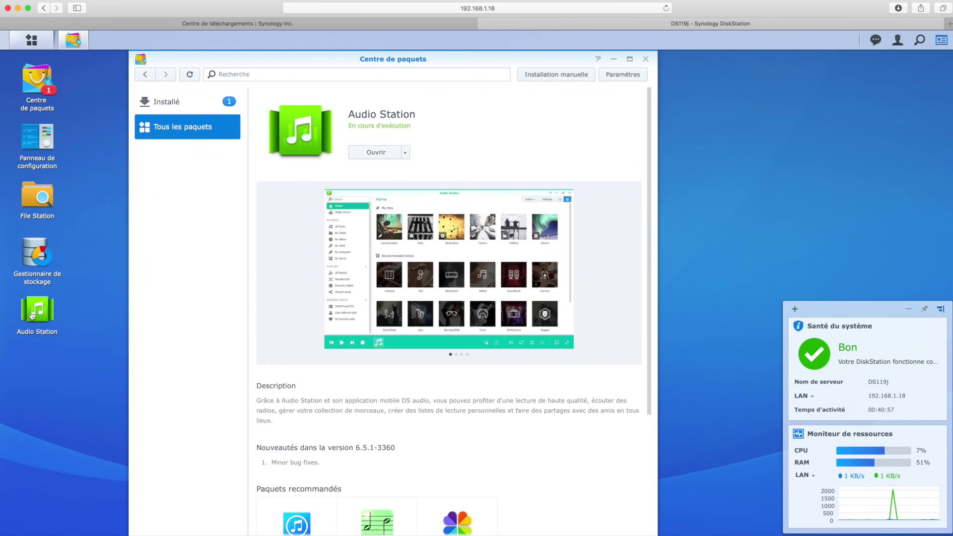
- Launch Audio Station from its new shortcut, close it, and return to the package list
{"action": "left_click", "coordinate": [36, 313]}
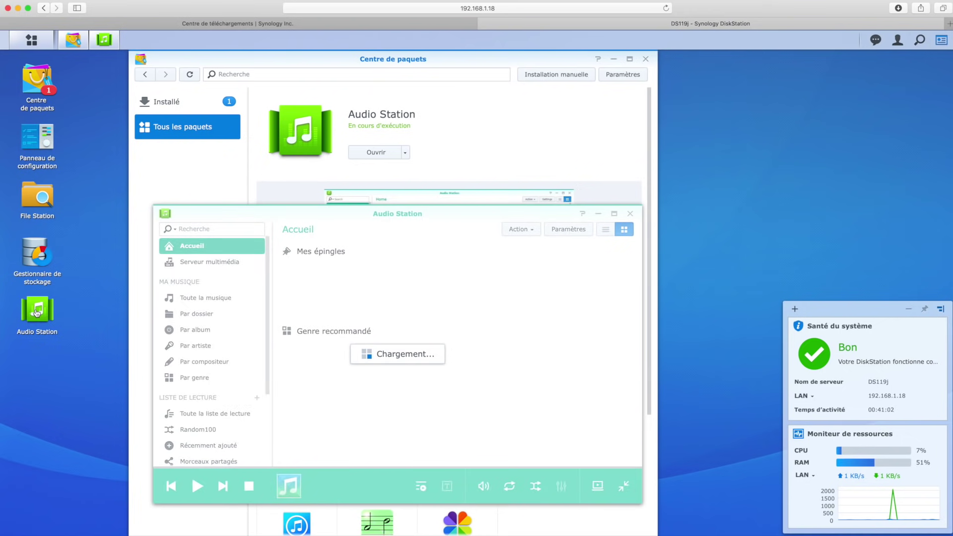
{"action": "scroll", "coordinate": [494, 310], "scroll_direction": "down", "scroll_amount": 5}
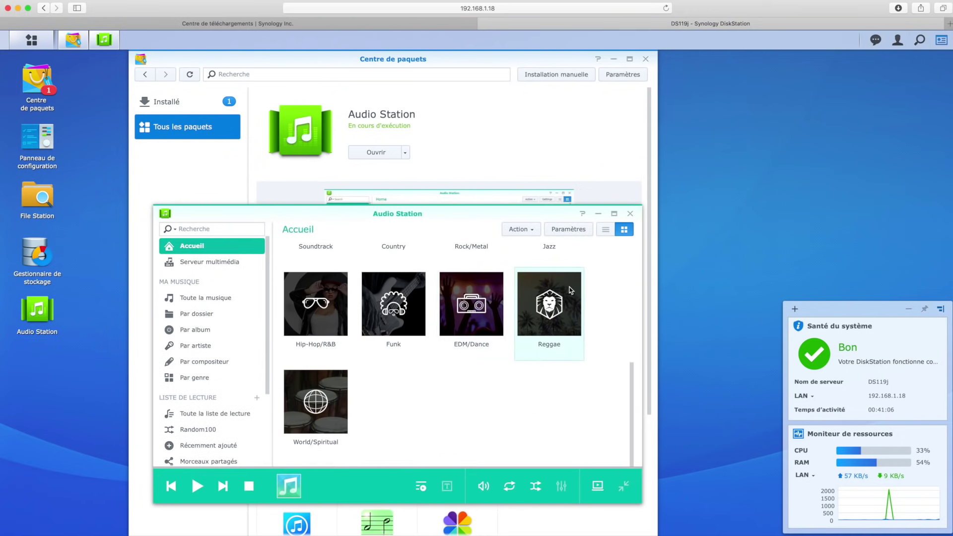
{"action": "left_click", "coordinate": [630, 214]}
{"action": "left_click", "coordinate": [144, 74]}
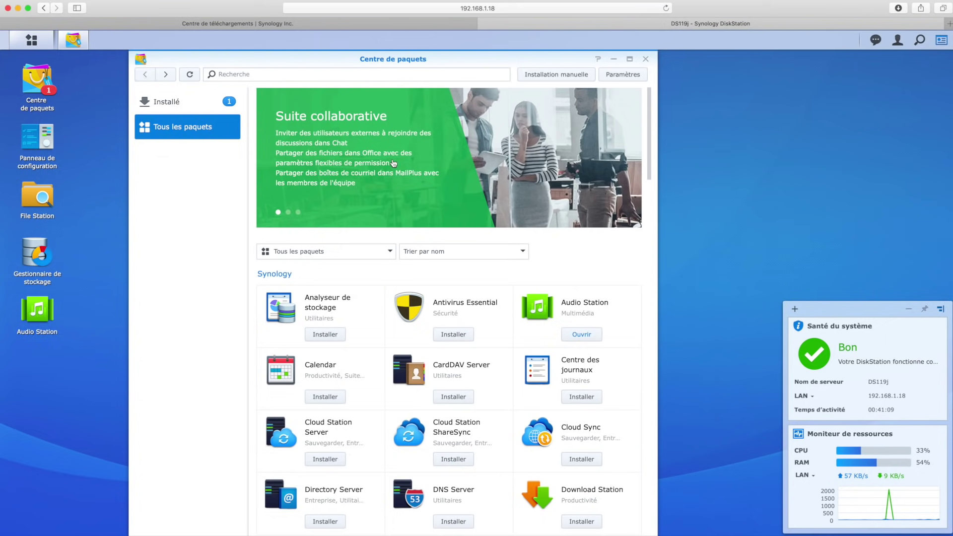
- Look at the Video Station package page, then open the Moments package page instead
{"action": "scroll", "coordinate": [413, 314], "scroll_direction": "down", "scroll_amount": 20}
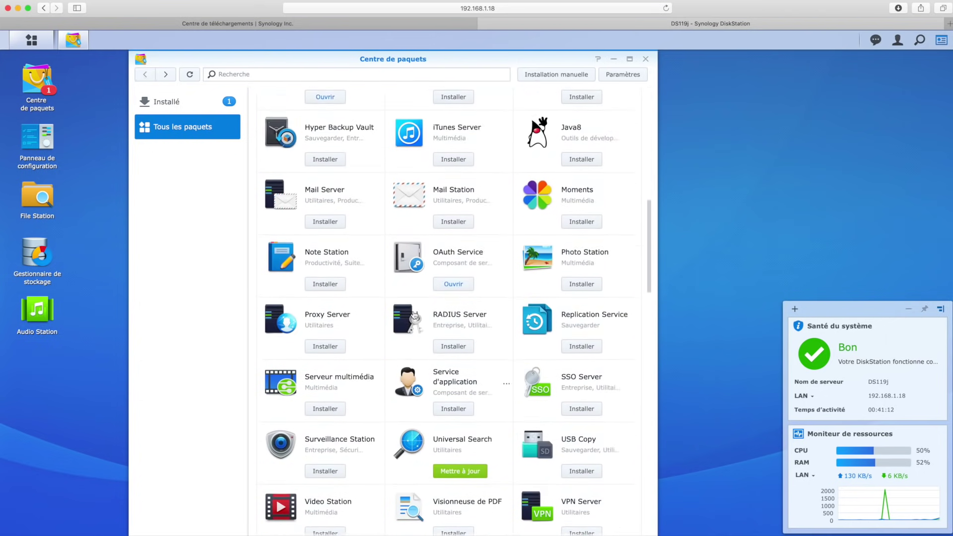
{"action": "scroll", "coordinate": [414, 314], "scroll_direction": "up", "scroll_amount": 4}
{"action": "scroll", "coordinate": [414, 314], "scroll_direction": "up", "scroll_amount": 1}
{"action": "left_click", "coordinate": [350, 328]}
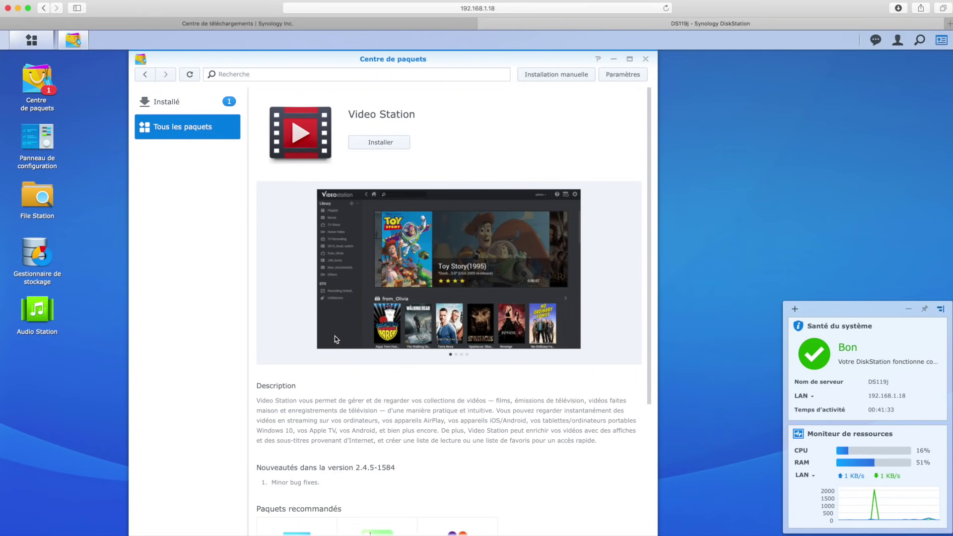
{"action": "left_click", "coordinate": [147, 75]}
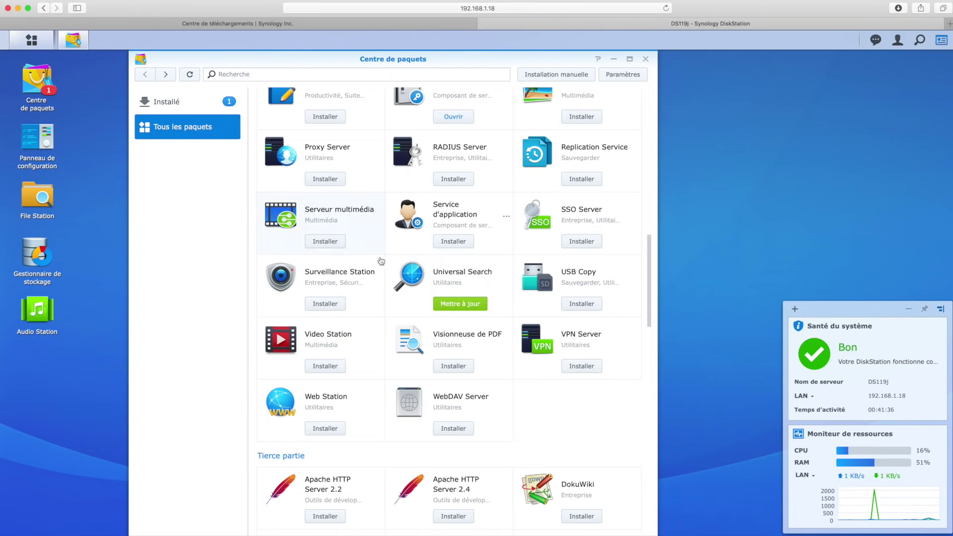
{"action": "scroll", "coordinate": [390, 264], "scroll_direction": "up", "scroll_amount": 5}
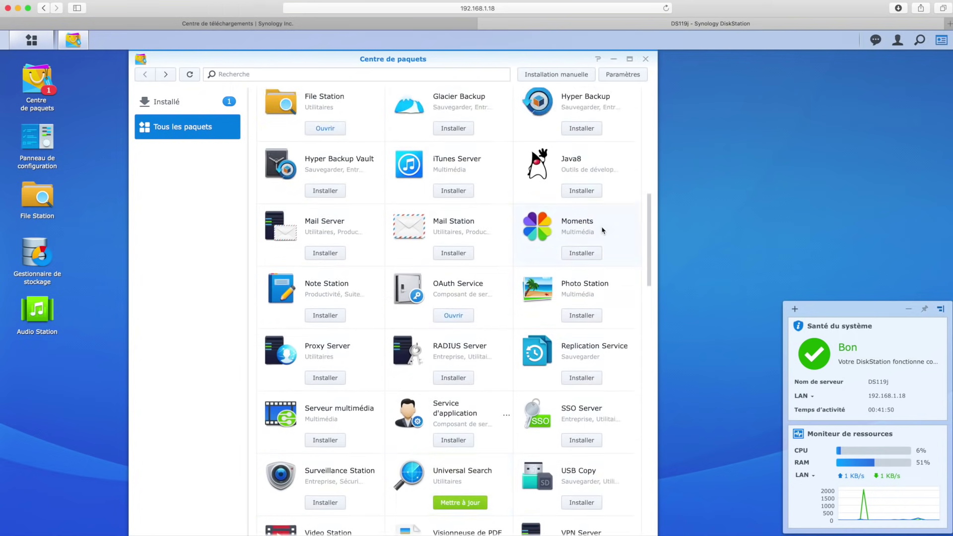
{"action": "left_click", "coordinate": [602, 230]}
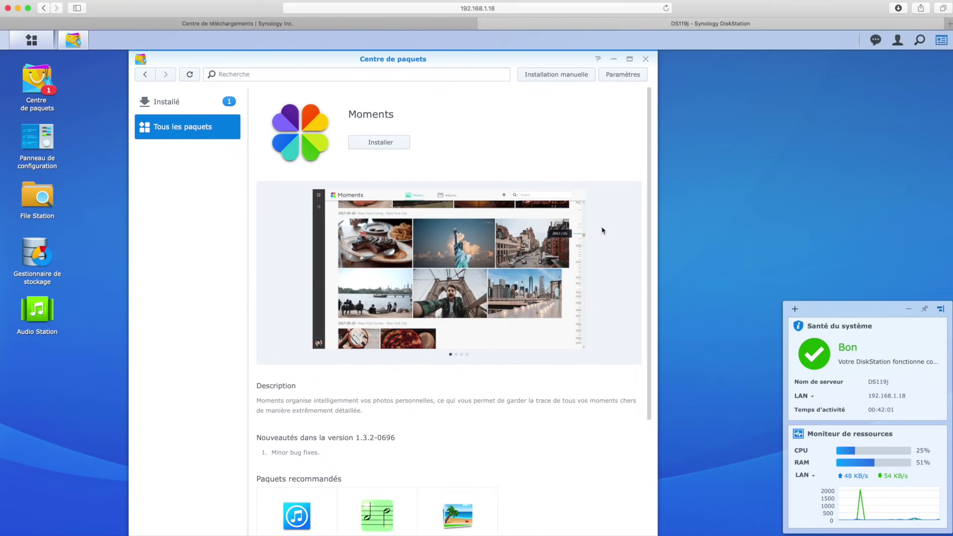
- Install Moments, accepting Node.js v4, Service d'application, Drive and the Universal Search update
{"action": "left_click", "coordinate": [391, 148]}
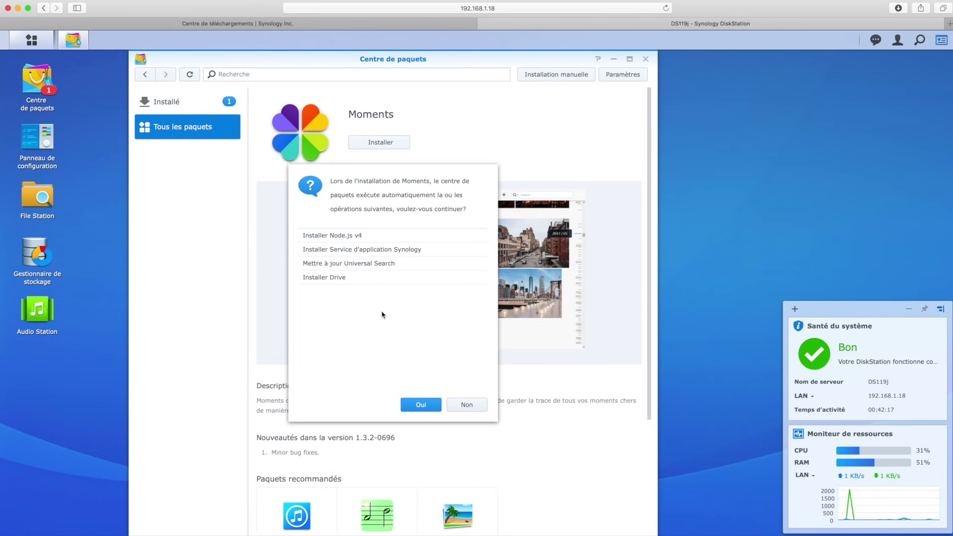
{"action": "left_click", "coordinate": [430, 406]}
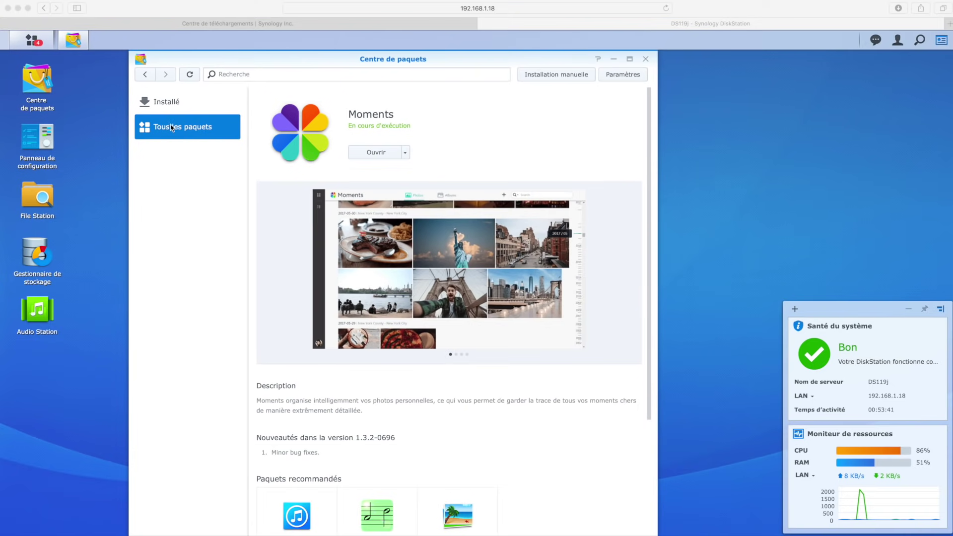
- Review the Antivirus Essential package details and return to the package list
{"action": "left_click", "coordinate": [177, 132]}
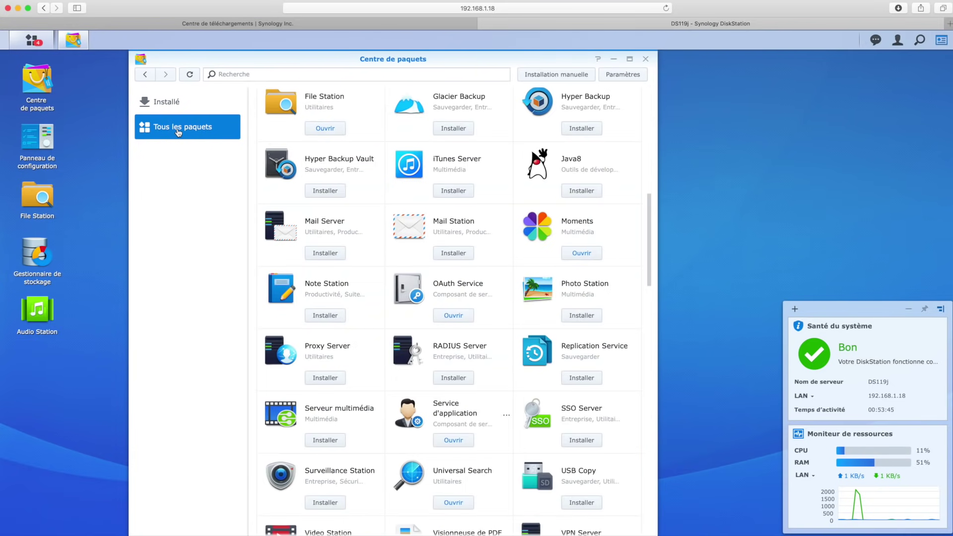
{"action": "scroll", "coordinate": [407, 200], "scroll_direction": "up", "scroll_amount": 15}
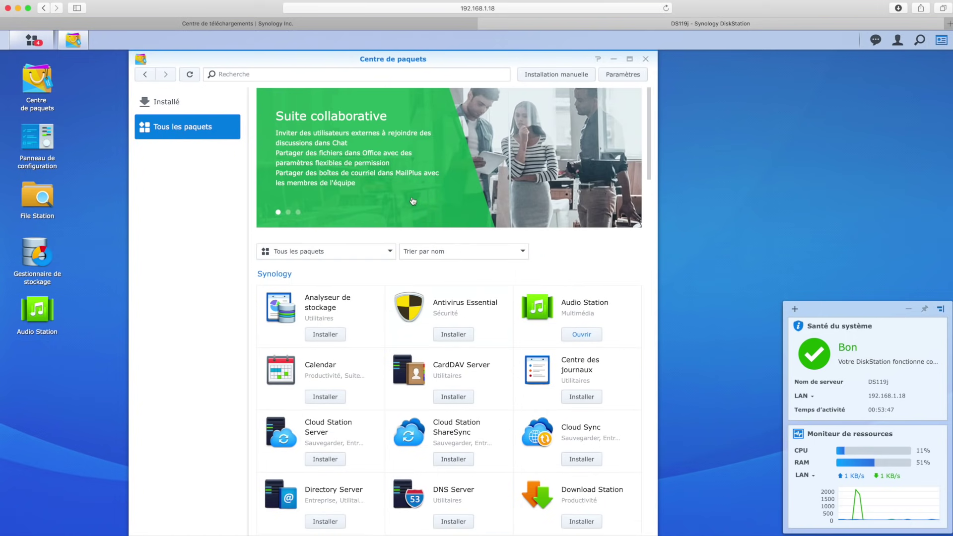
{"action": "left_click", "coordinate": [477, 308]}
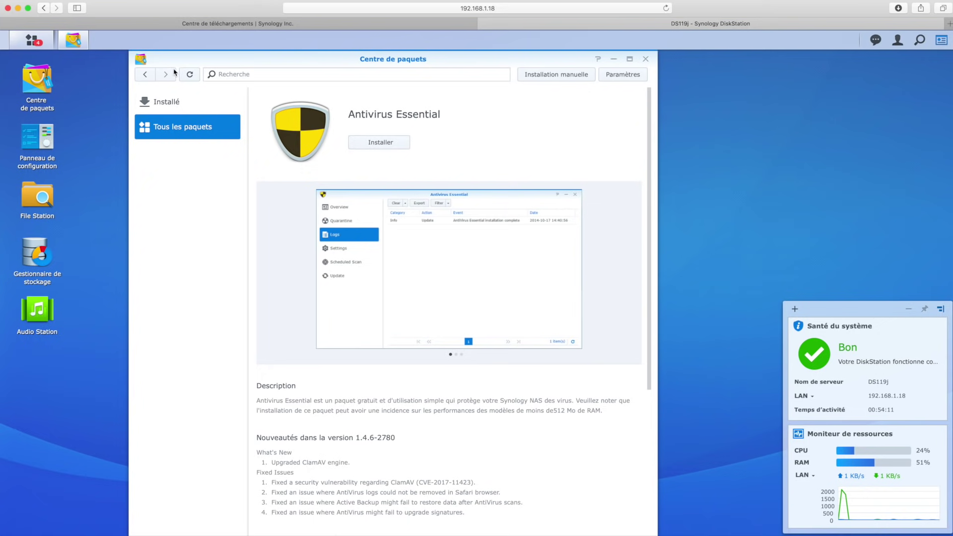
{"action": "left_click", "coordinate": [145, 75]}
- Review the Hyper Backup package details, then scroll through the full package list
{"action": "scroll", "coordinate": [325, 294], "scroll_direction": "down", "scroll_amount": 15}
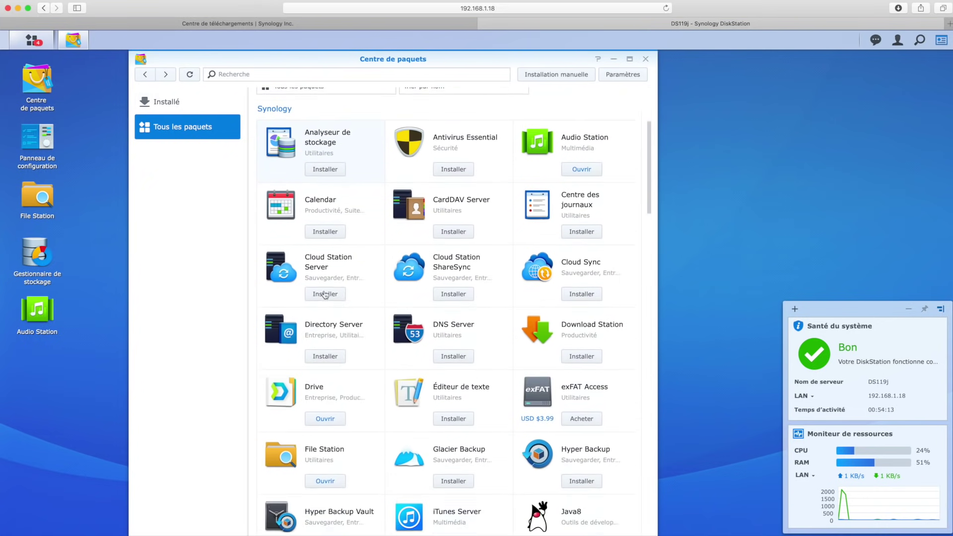
{"action": "scroll", "coordinate": [328, 296], "scroll_direction": "up", "scroll_amount": 8}
{"action": "left_click", "coordinate": [585, 347]}
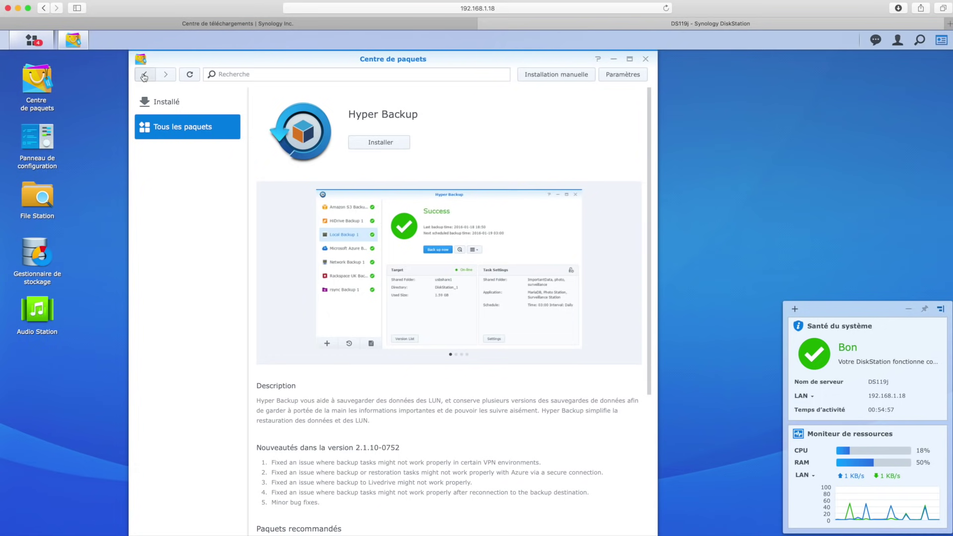
{"action": "left_click", "coordinate": [144, 75]}
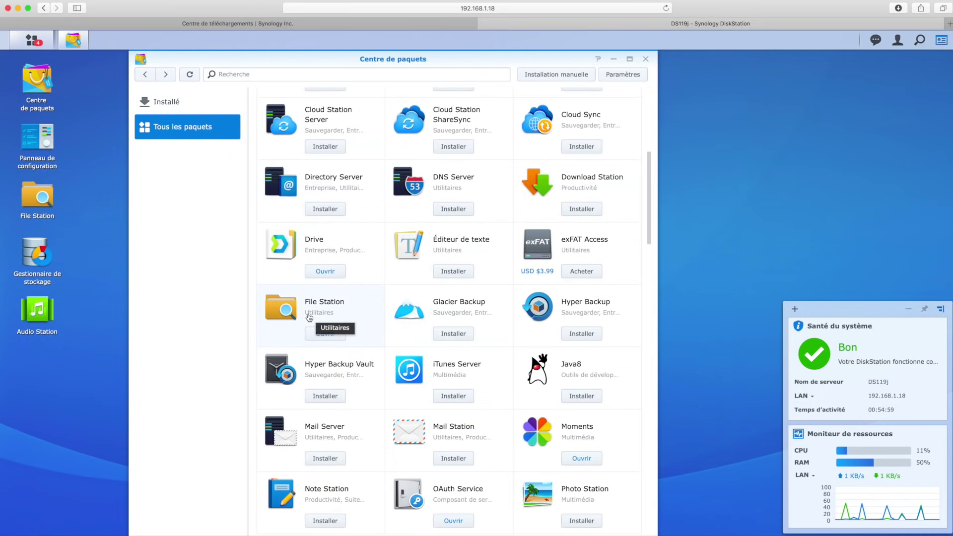
{"action": "scroll", "coordinate": [309, 318], "scroll_direction": "down", "scroll_amount": 10}
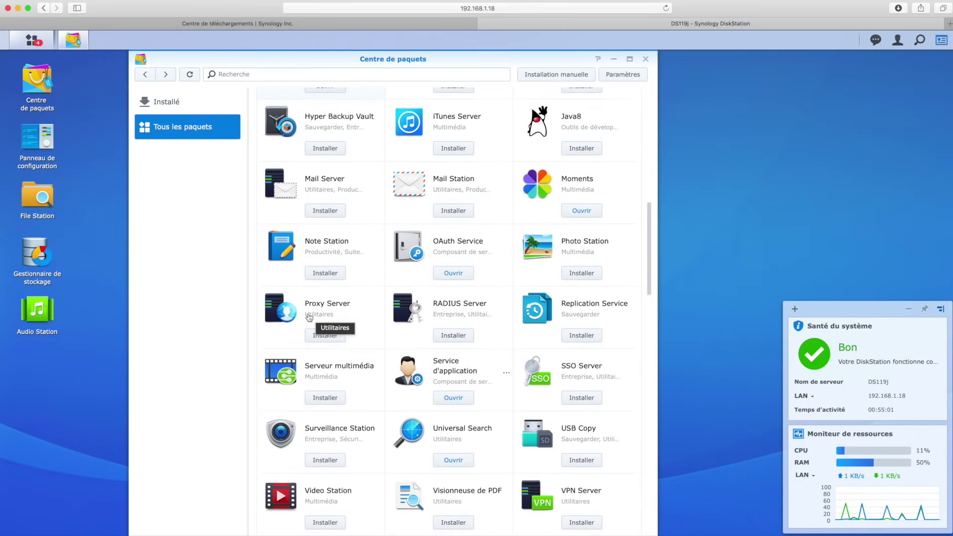
{"action": "scroll", "coordinate": [309, 317], "scroll_direction": "down", "scroll_amount": 1}
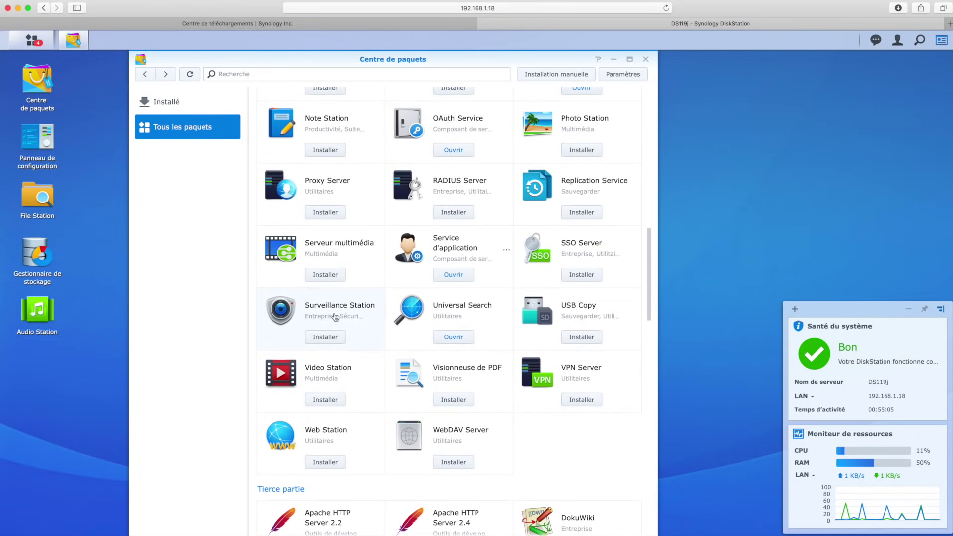
{"action": "scroll", "coordinate": [334, 317], "scroll_direction": "down", "scroll_amount": 20}
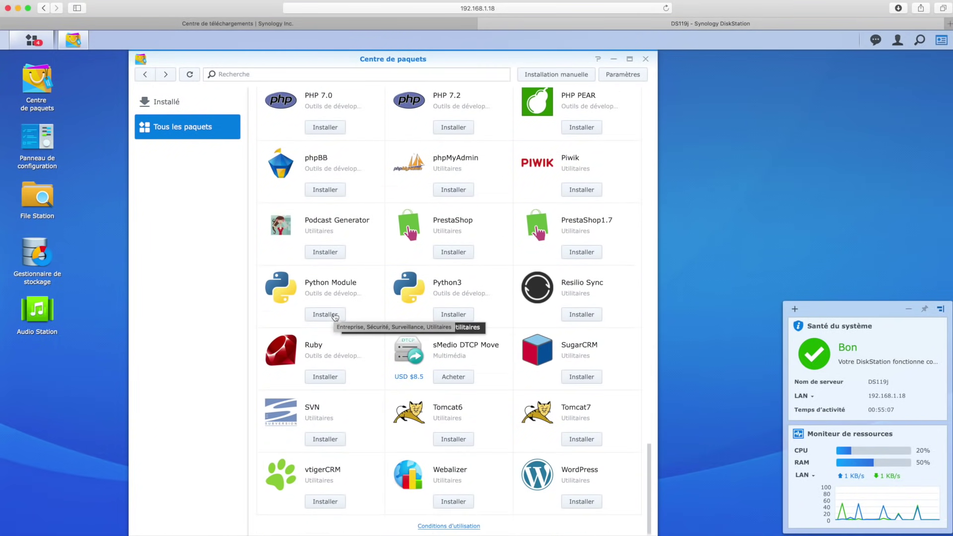
{"action": "scroll", "coordinate": [466, 357], "scroll_direction": "up", "scroll_amount": 10}
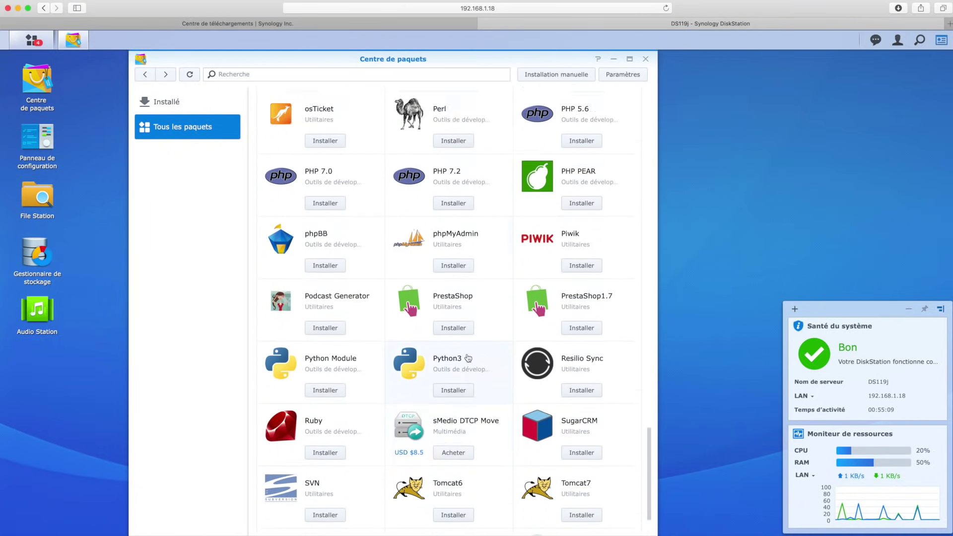
{"action": "scroll", "coordinate": [468, 358], "scroll_direction": "up", "scroll_amount": 8}
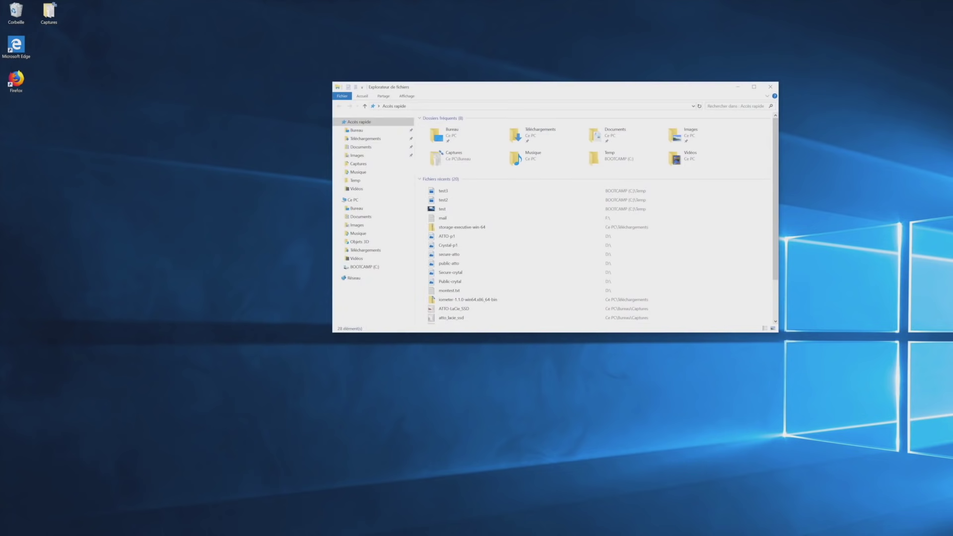
- From Ce PC's Réseau list, open DS119j's device web page at 192.168.1.18:5000
{"action": "left_click", "coordinate": [352, 200]}
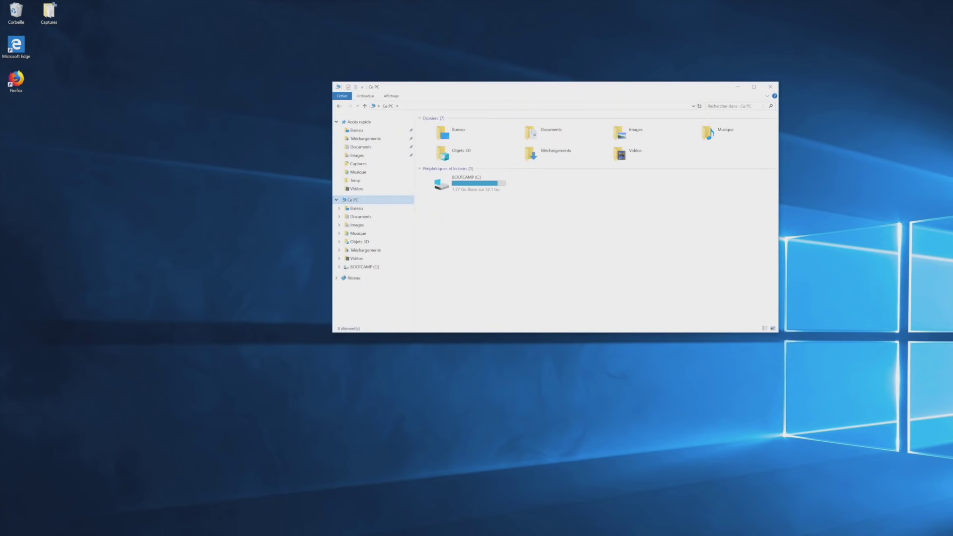
{"action": "left_click", "coordinate": [353, 277]}
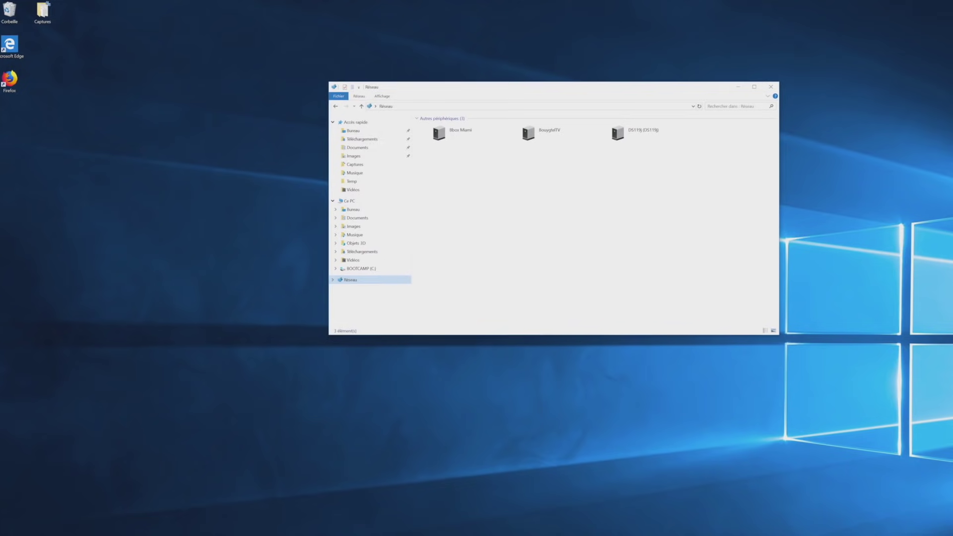
{"action": "left_click", "coordinate": [635, 132]}
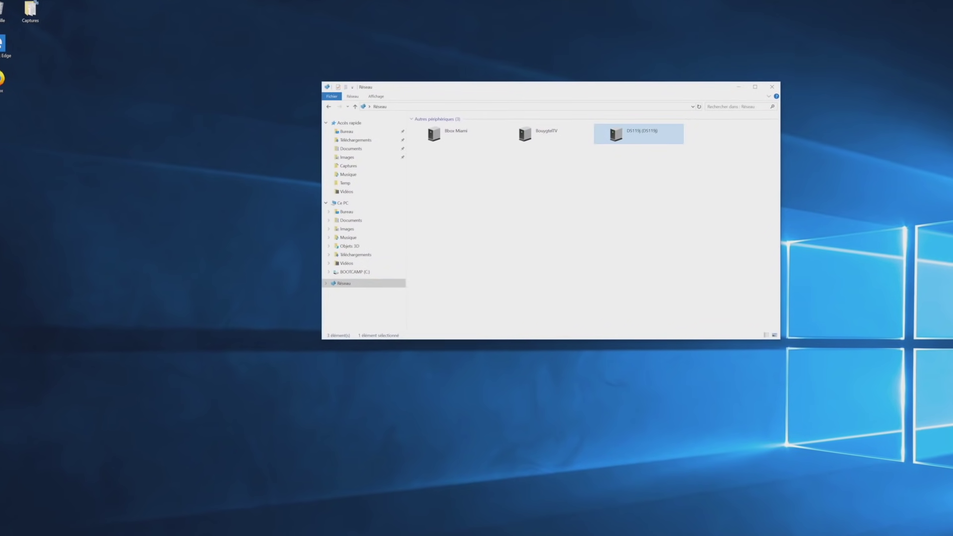
{"action": "right_click", "coordinate": [625, 133]}
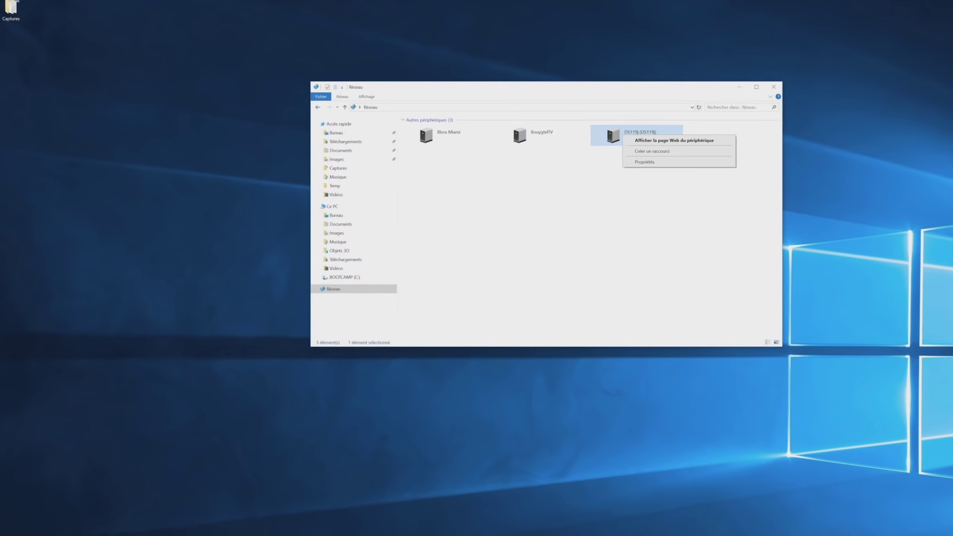
{"action": "left_click", "coordinate": [673, 140]}
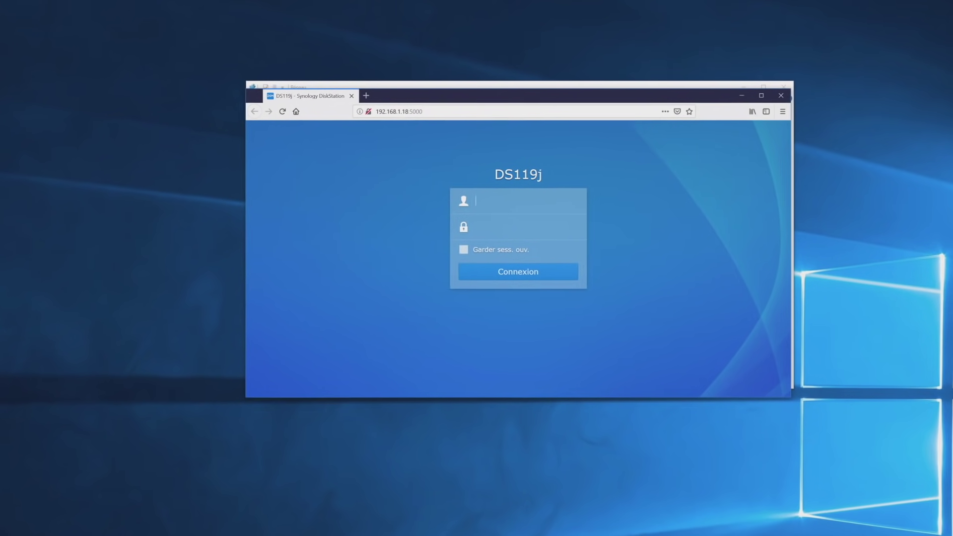
- Close Firefox's DS119j login page and clear File Explorer's address bar
{"action": "left_click", "coordinate": [783, 96]}
{"action": "key", "text": "alt+d"}
{"action": "key", "text": "BackSpace"}
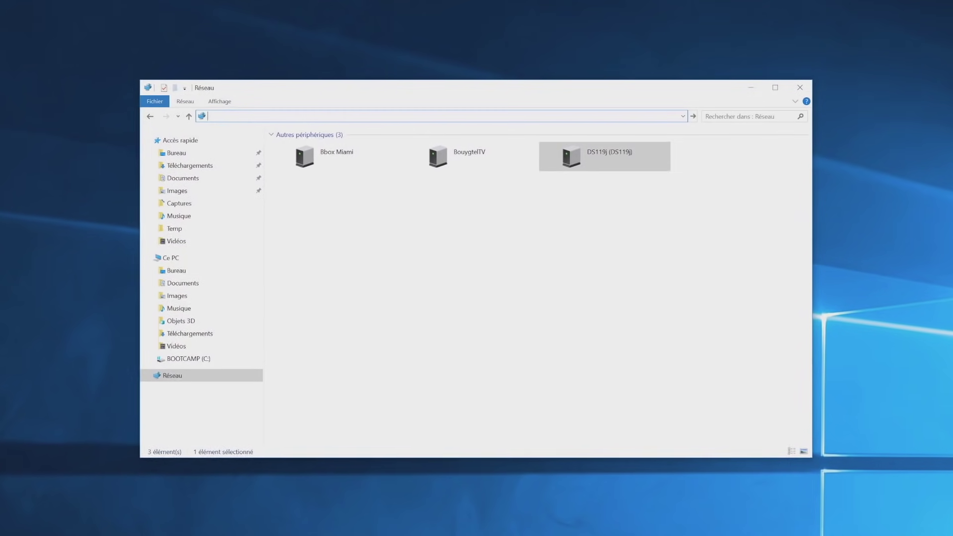
- Go to \\DS119j in File Explorer, signing in with the network username and password
{"action": "type", "text": "\\\\DS1"}
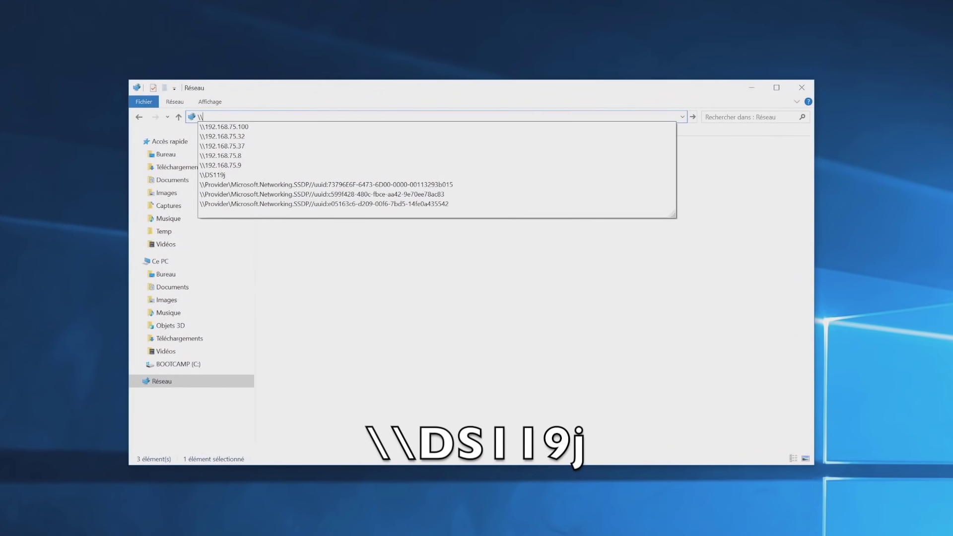
{"action": "type", "text": "1"}
{"action": "type", "text": "9j"}
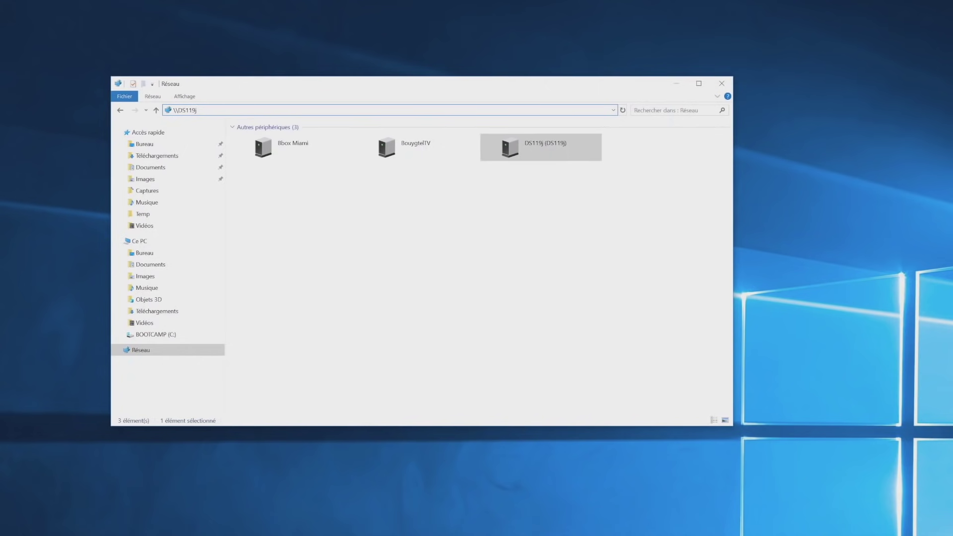
{"action": "key", "text": "Return"}
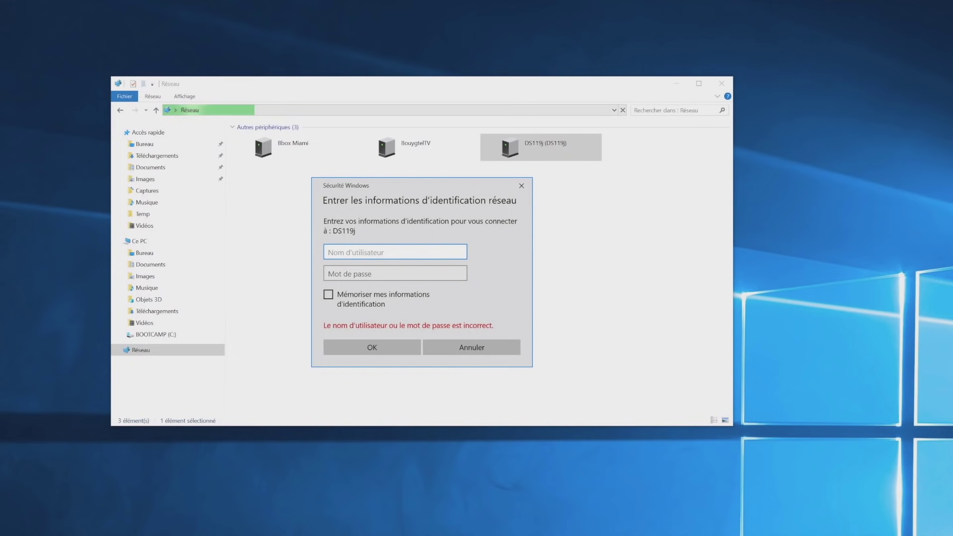
{"action": "left_click", "coordinate": [395, 273]}
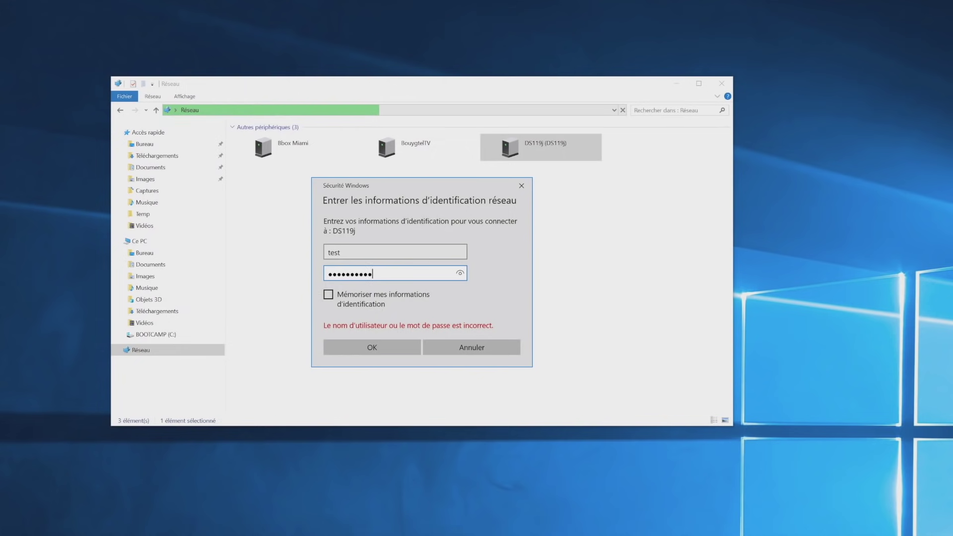
{"action": "key", "text": "Return"}
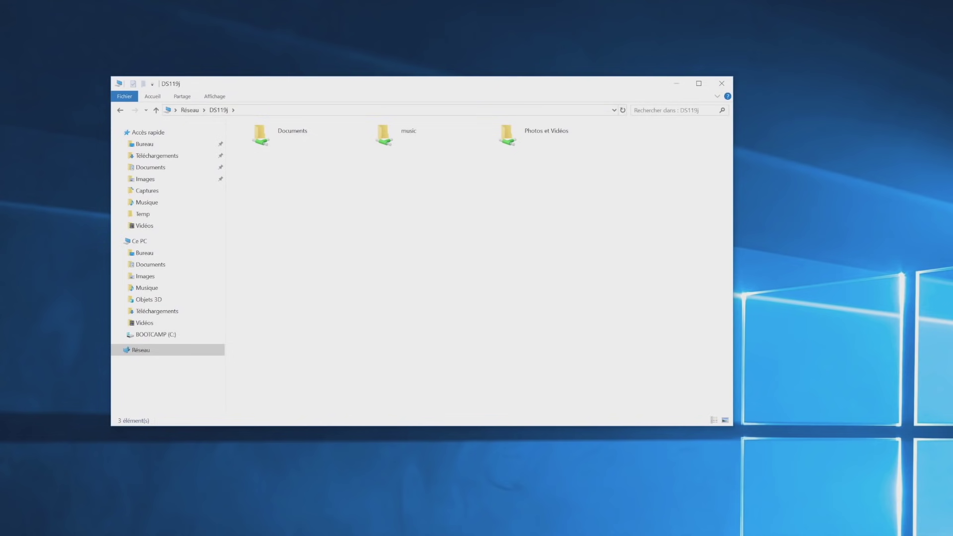
- Browse the Documents, music and Photos et Vidéos shares in turn
{"action": "double_click", "coordinate": [278, 134]}
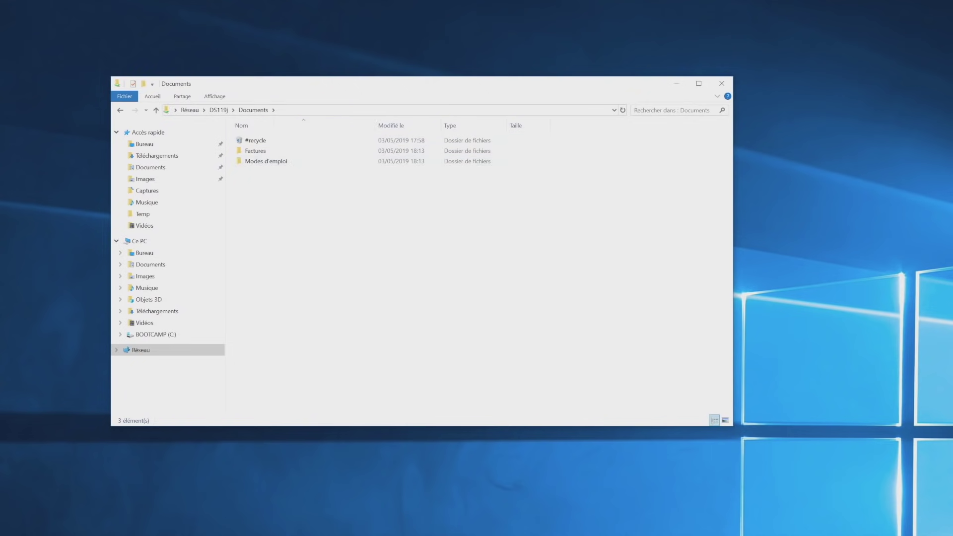
{"action": "key", "text": "alt+Left"}
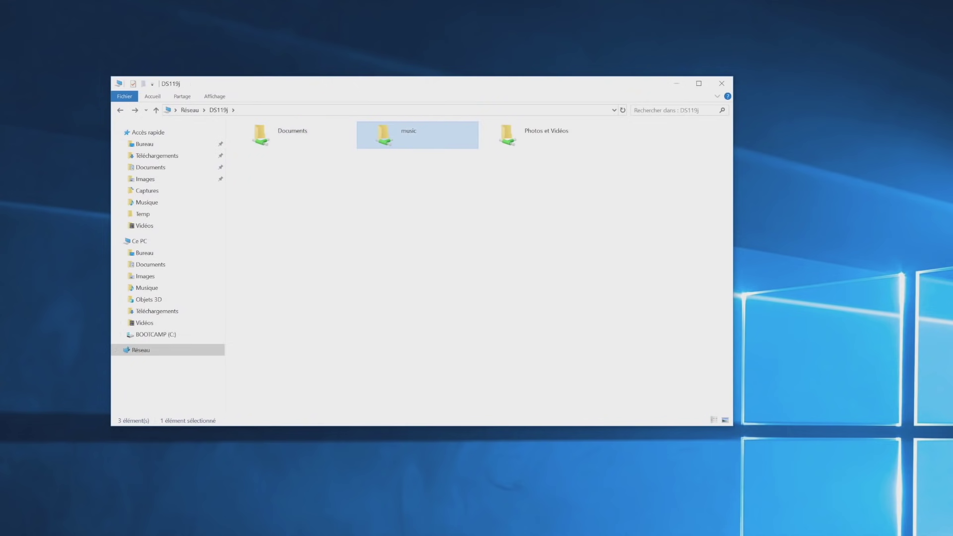
{"action": "double_click", "coordinate": [412, 134]}
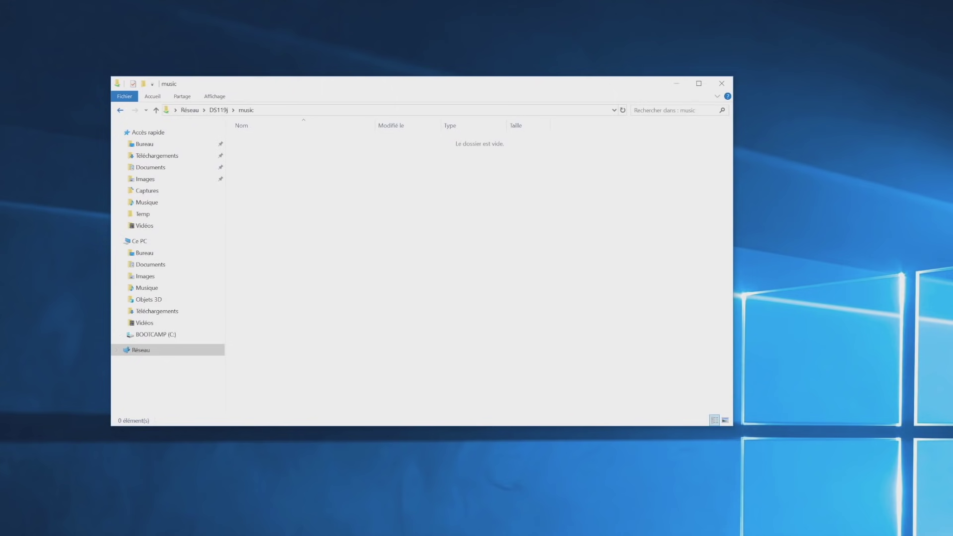
{"action": "key", "text": "alt+Left"}
{"action": "double_click", "coordinate": [534, 133]}
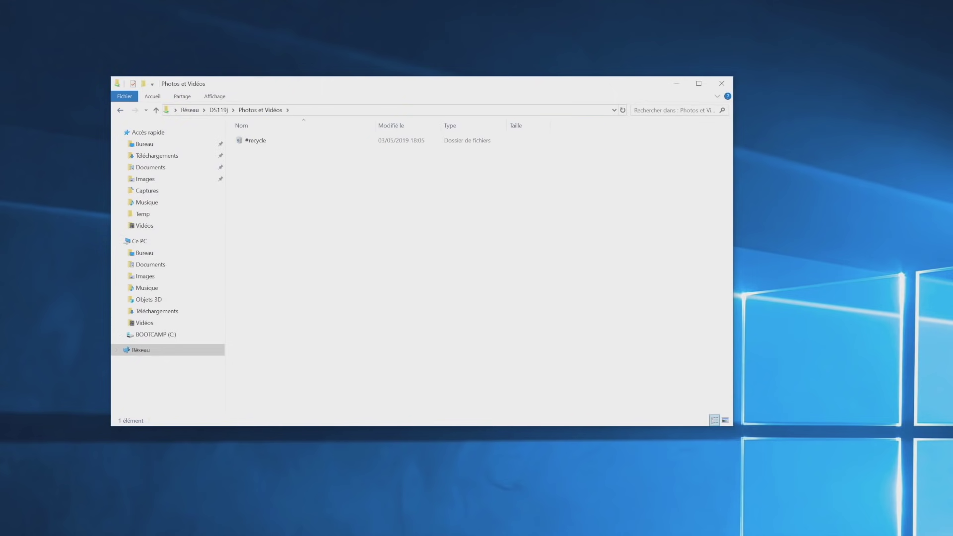
{"action": "key", "text": "alt+Left"}
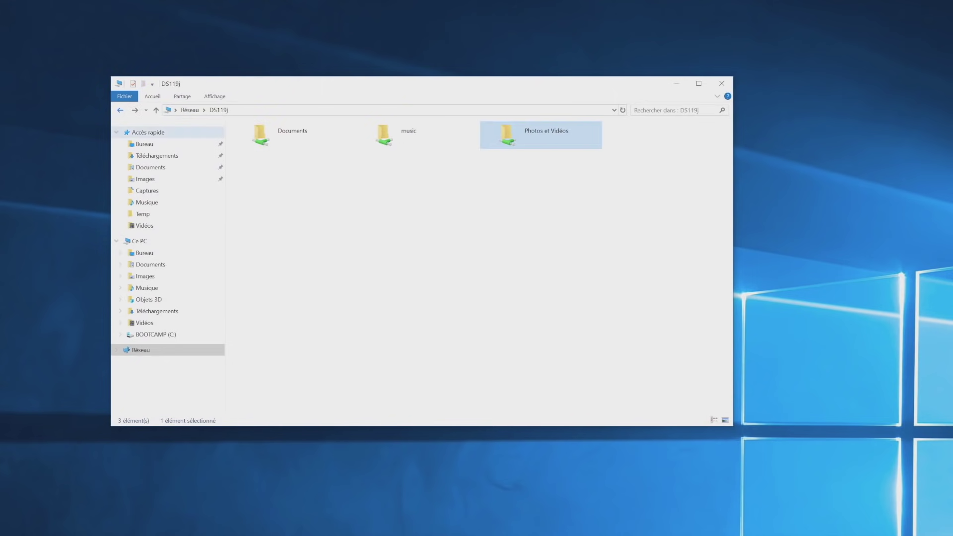
- Inspect the Factures and Modes d'emploi folders in Documents, then return to the shares list
{"action": "double_click", "coordinate": [277, 133]}
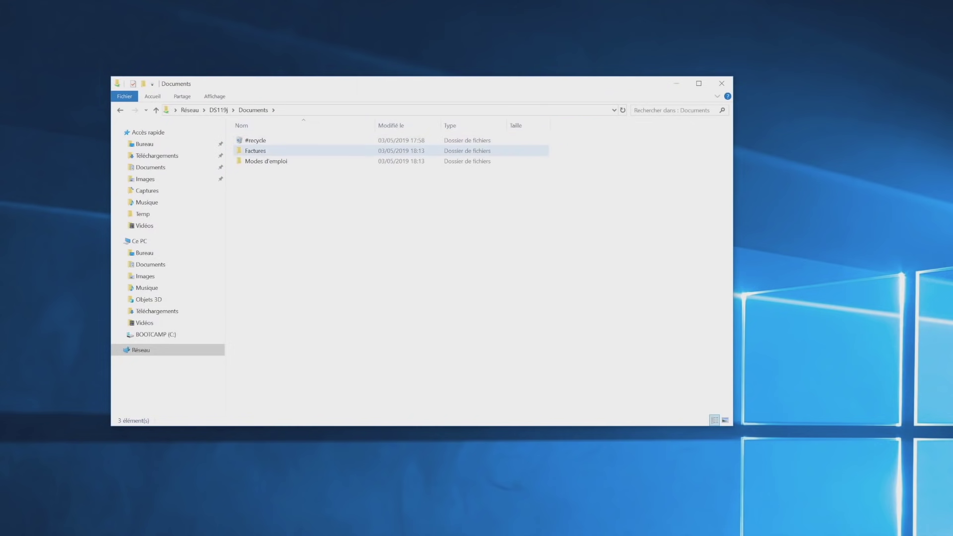
{"action": "double_click", "coordinate": [255, 151]}
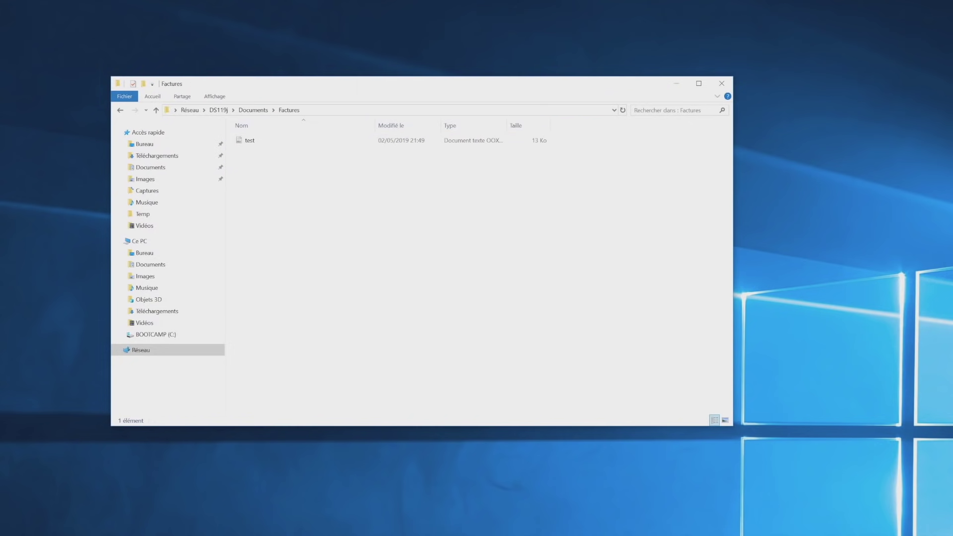
{"action": "key", "text": "alt+Left"}
{"action": "key", "text": "Down"}
{"action": "key", "text": "Return"}
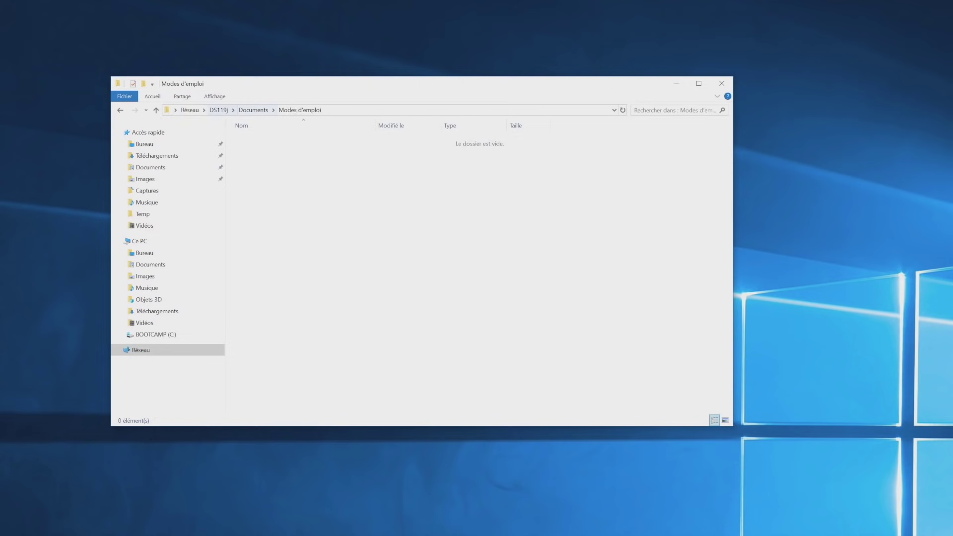
{"action": "left_click", "coordinate": [253, 110]}
{"action": "left_click", "coordinate": [218, 110]}
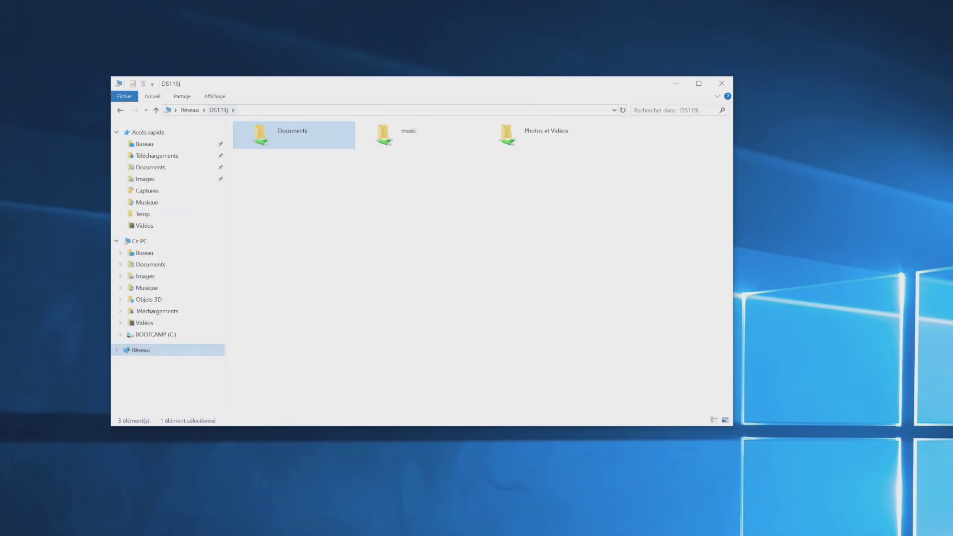
- Map DS119j's Documents share as network drive P: with Connecter un lecteur réseau
{"action": "right_click", "coordinate": [310, 142]}
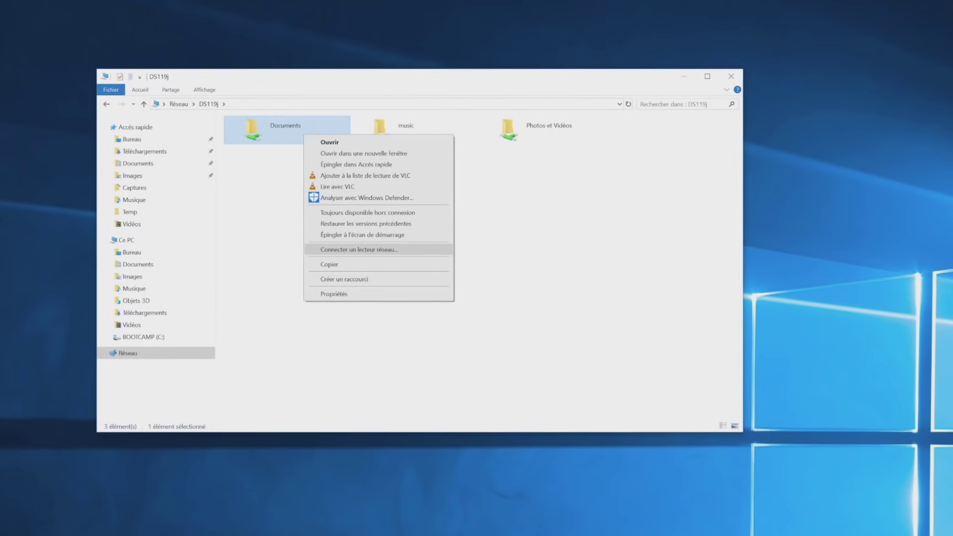
{"action": "left_click", "coordinate": [357, 249]}
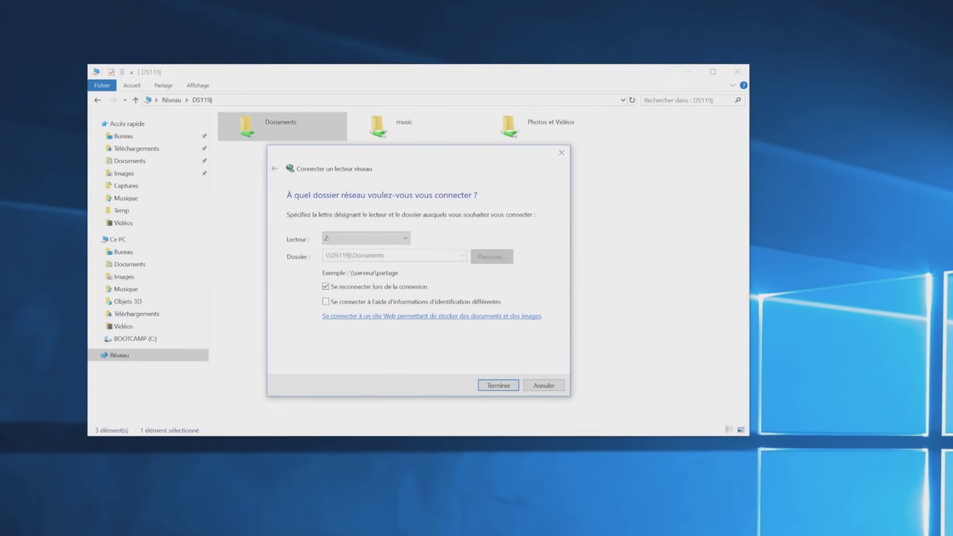
{"action": "left_click", "coordinate": [364, 238]}
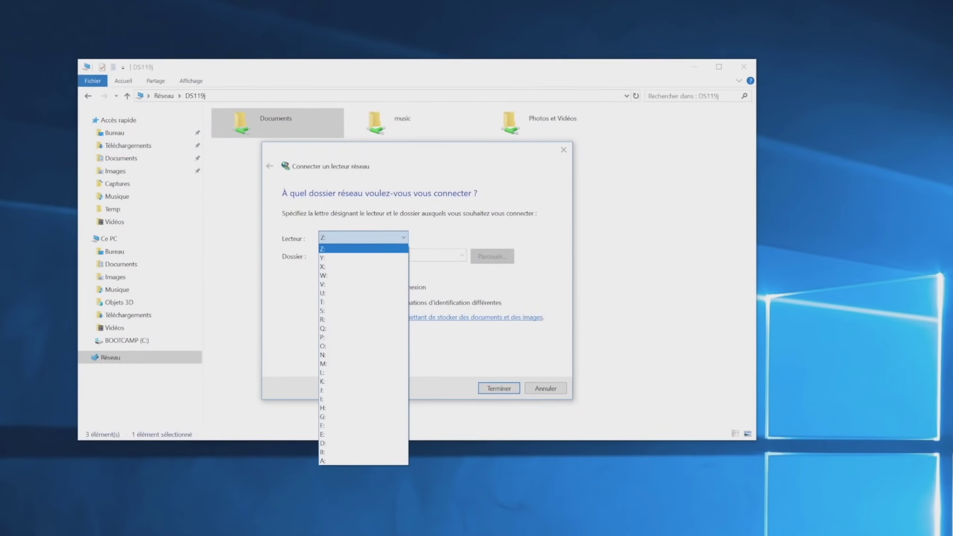
{"action": "left_click", "coordinate": [347, 338]}
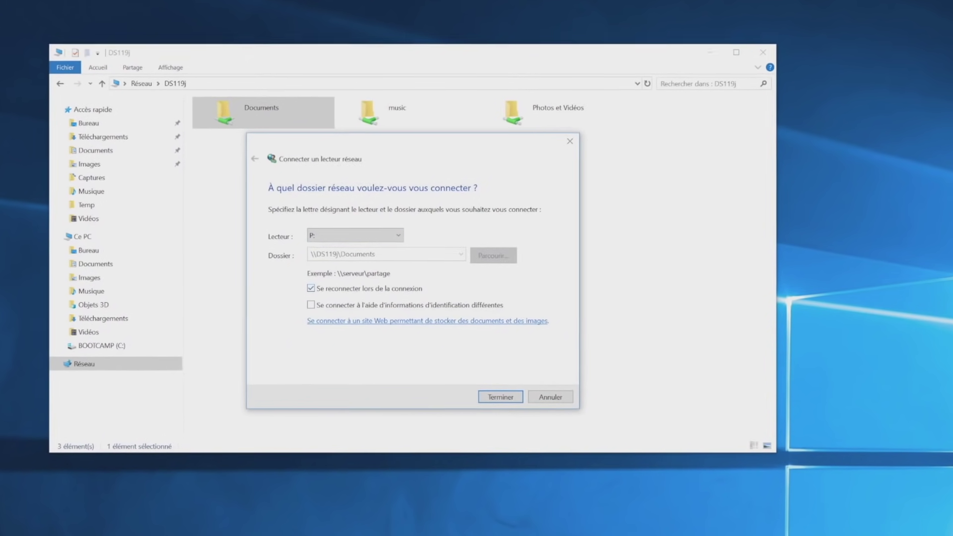
{"action": "key", "text": "Return"}
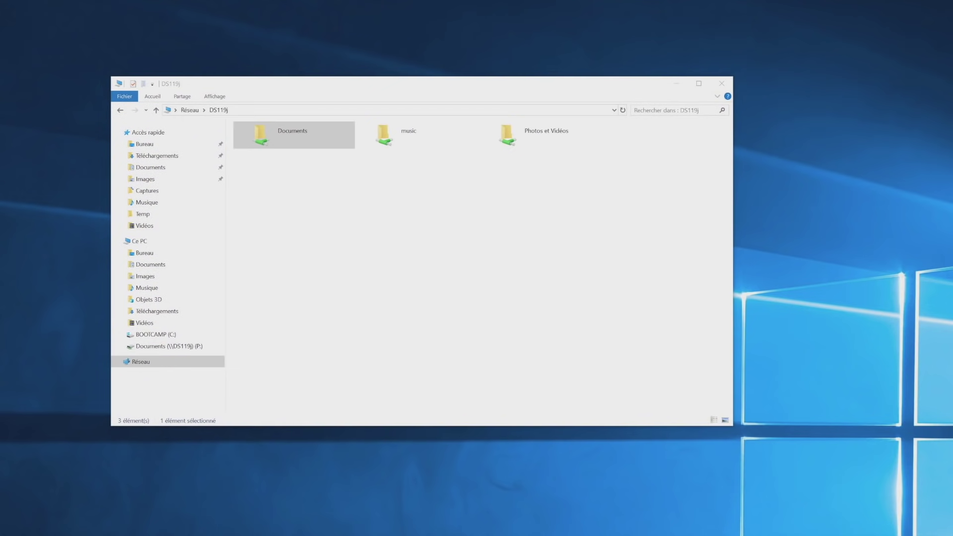
- Map the Photos et Vidéos share as network drive R:
{"action": "right_click", "coordinate": [526, 138]}
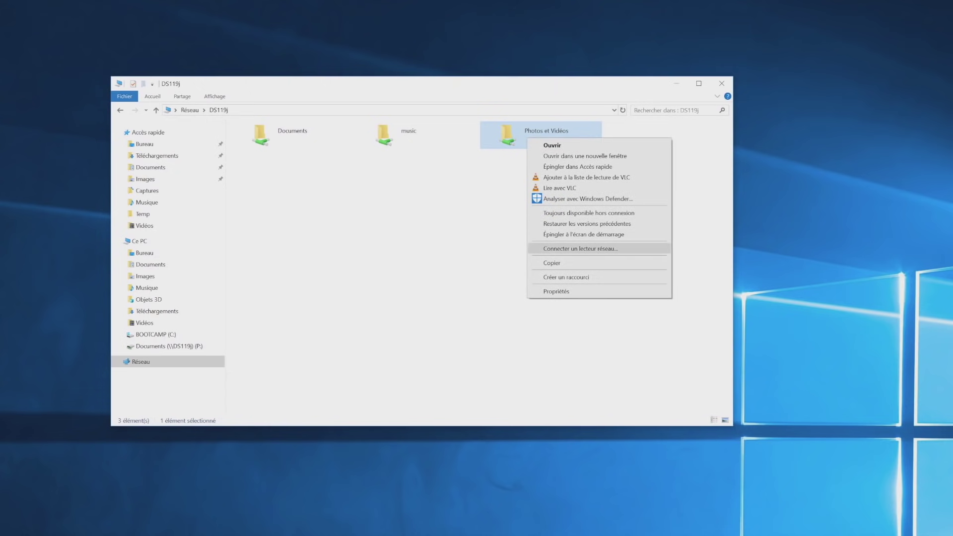
{"action": "left_click", "coordinate": [580, 248]}
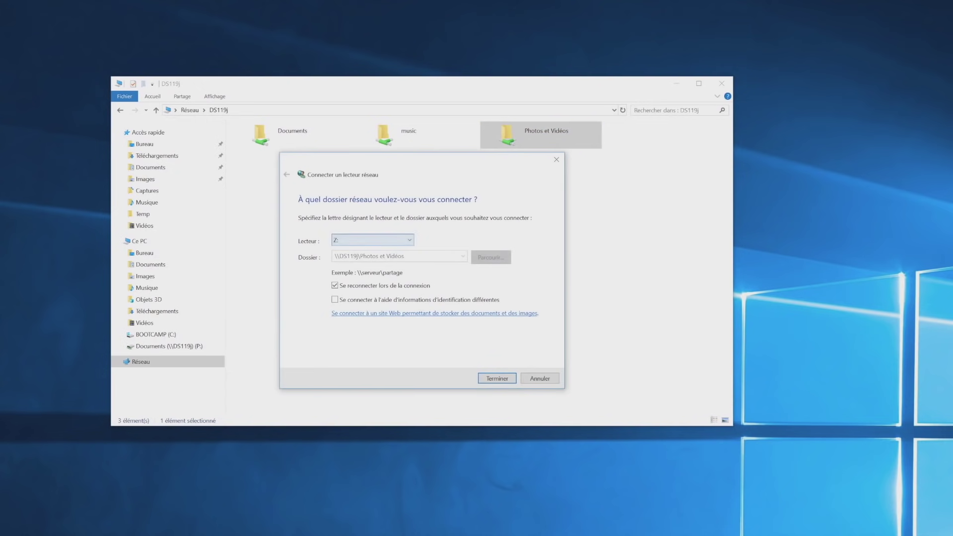
{"action": "key", "text": "alt+Down"}
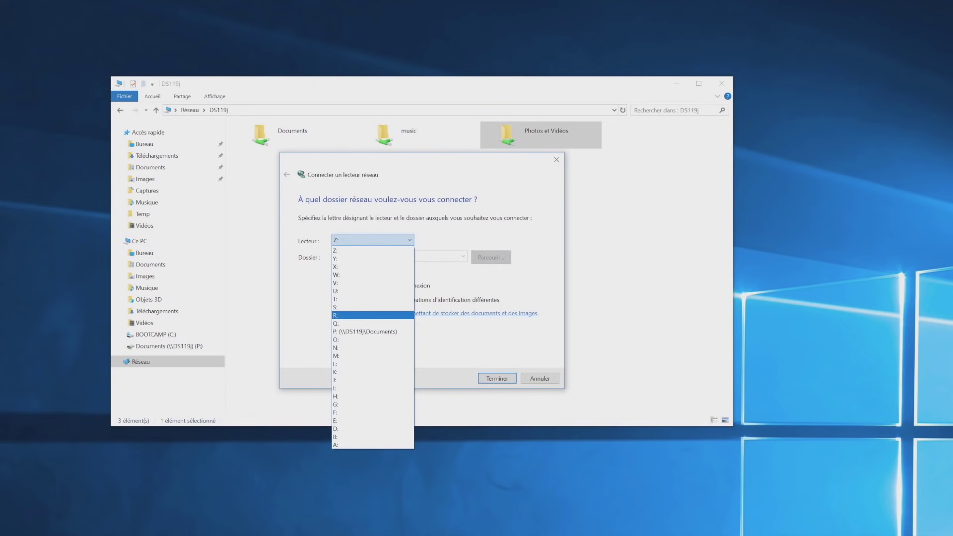
{"action": "left_click", "coordinate": [347, 315]}
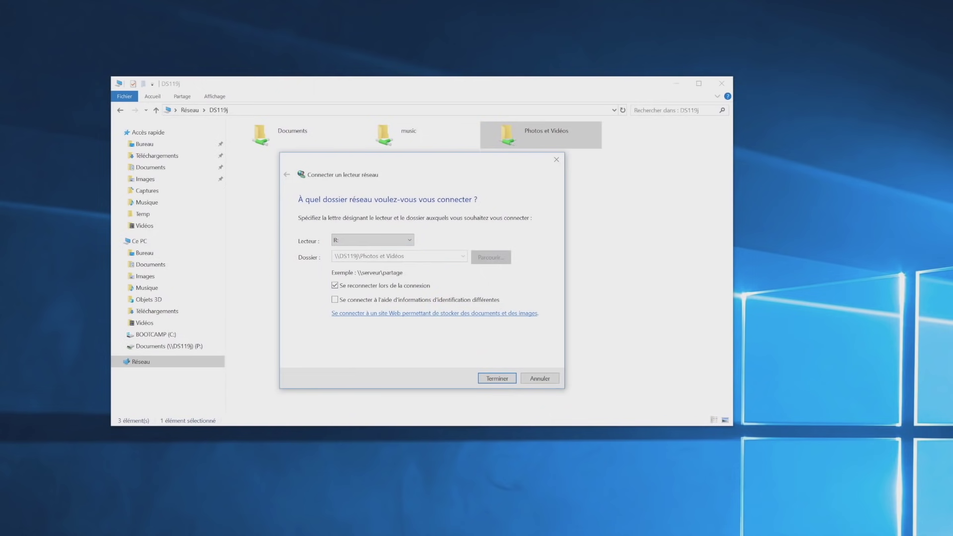
{"action": "key", "text": "Return"}
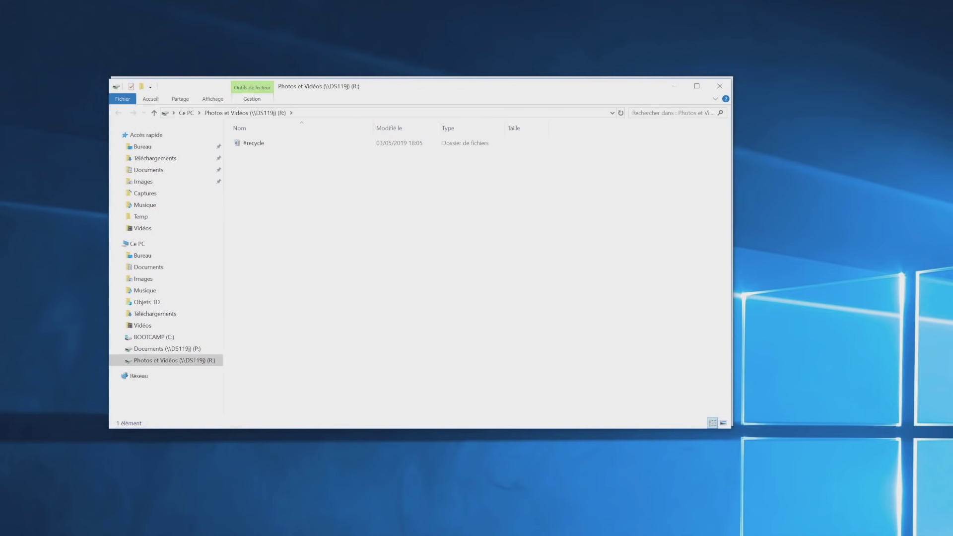
- Close the R: window and browse Documents (P:), Factures, R: and BOOTCAMP (C:), ending on P:
{"action": "left_click", "coordinate": [719, 86]}
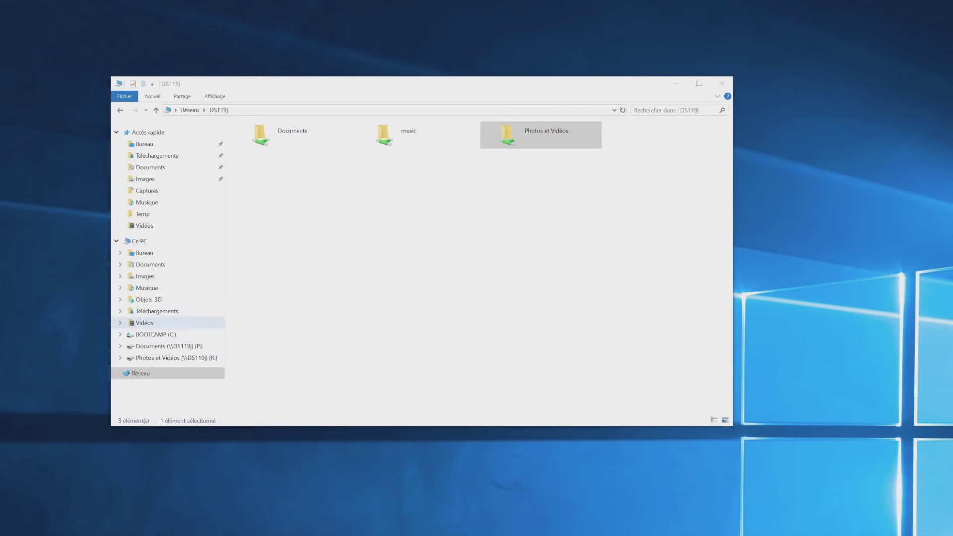
{"action": "left_click", "coordinate": [169, 346]}
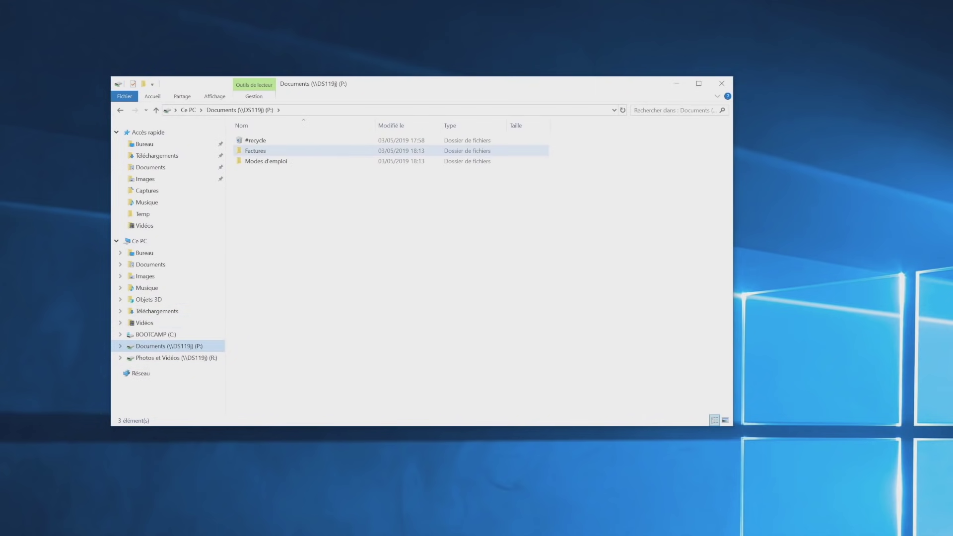
{"action": "double_click", "coordinate": [255, 151]}
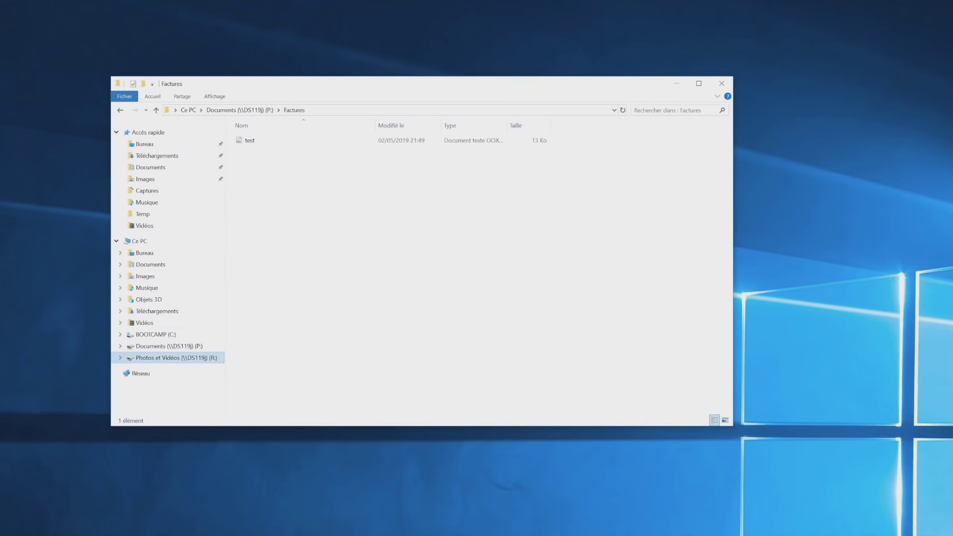
{"action": "left_click", "coordinate": [177, 357]}
{"action": "left_click", "coordinate": [156, 334]}
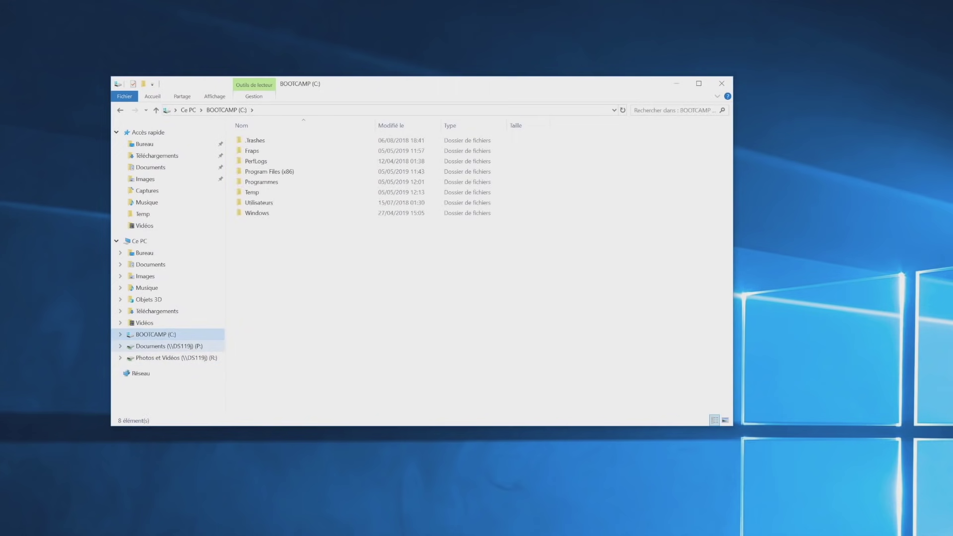
{"action": "left_click", "coordinate": [168, 346]}
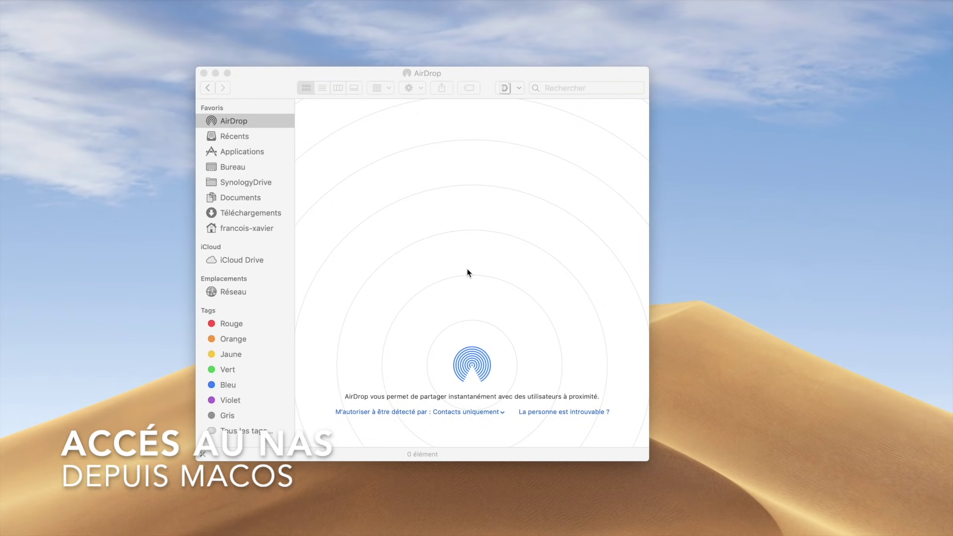
- Open DS119j under Réseau and log in as a registered user with name and password
{"action": "left_click", "coordinate": [232, 292]}
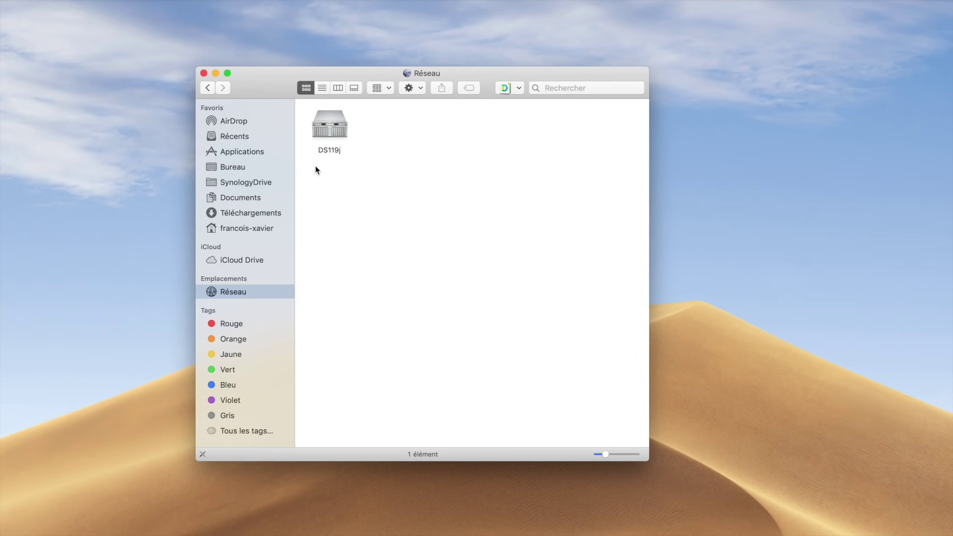
{"action": "double_click", "coordinate": [328, 125]}
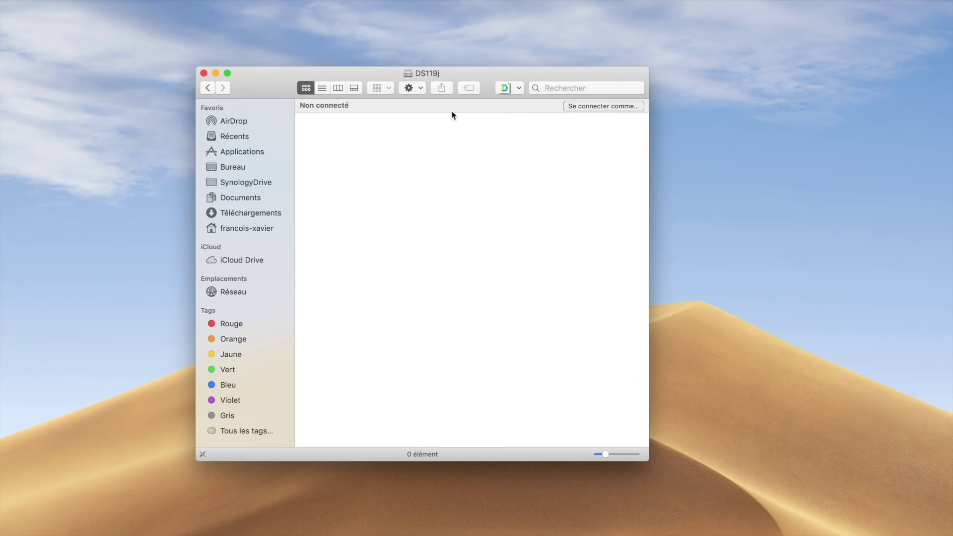
{"action": "left_click", "coordinate": [597, 106]}
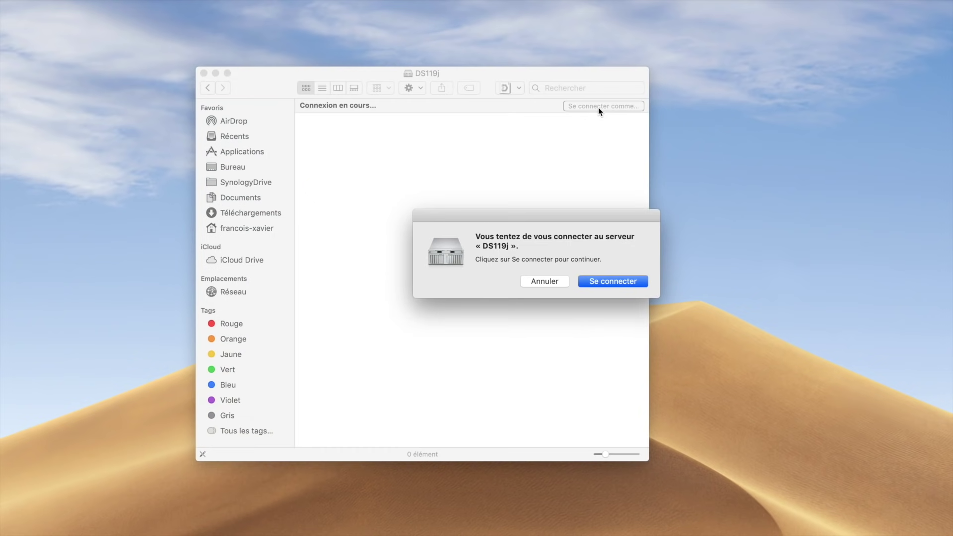
{"action": "left_click", "coordinate": [615, 281]}
{"action": "left_click_drag", "start_coordinate": [602, 261], "coordinate": [513, 256]}
{"action": "type", "text": "test"}
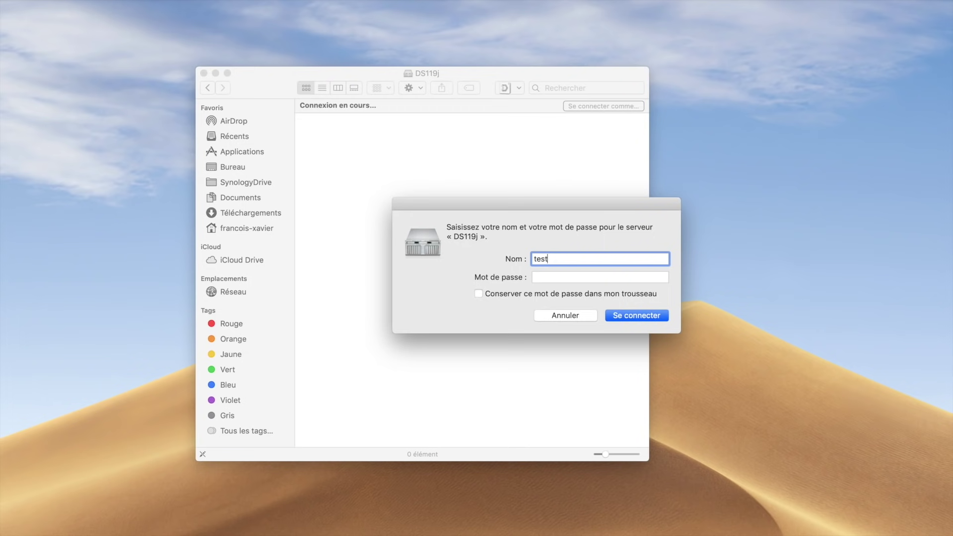
{"action": "key", "text": "Tab"}
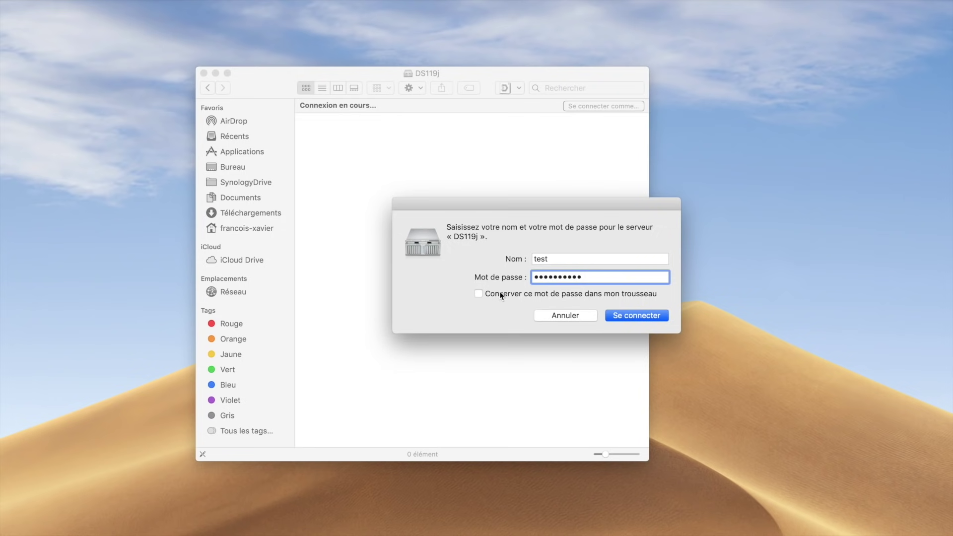
{"action": "left_click", "coordinate": [638, 316]}
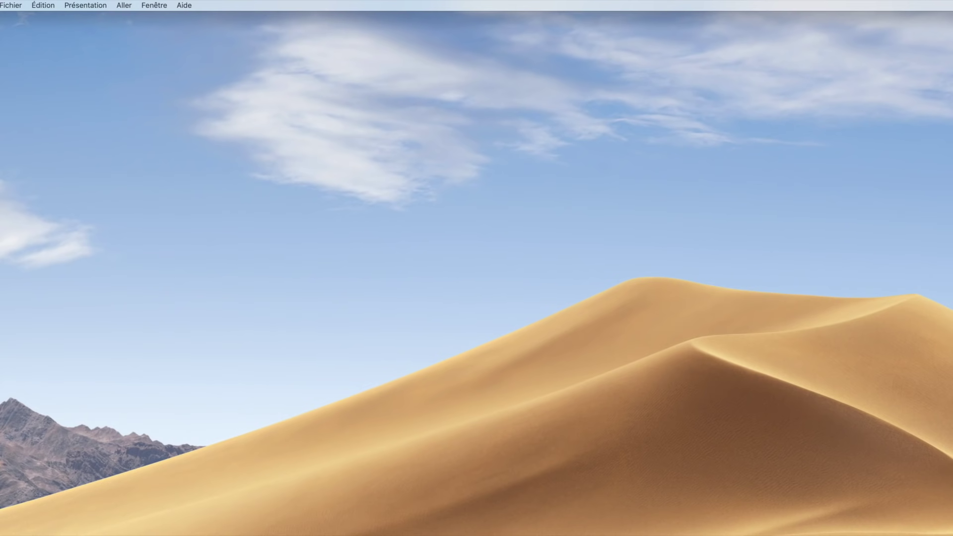
- Connect to the server at afp://DS119j.local via Aller > Se connecter au serveur…
{"action": "left_click", "coordinate": [124, 5]}
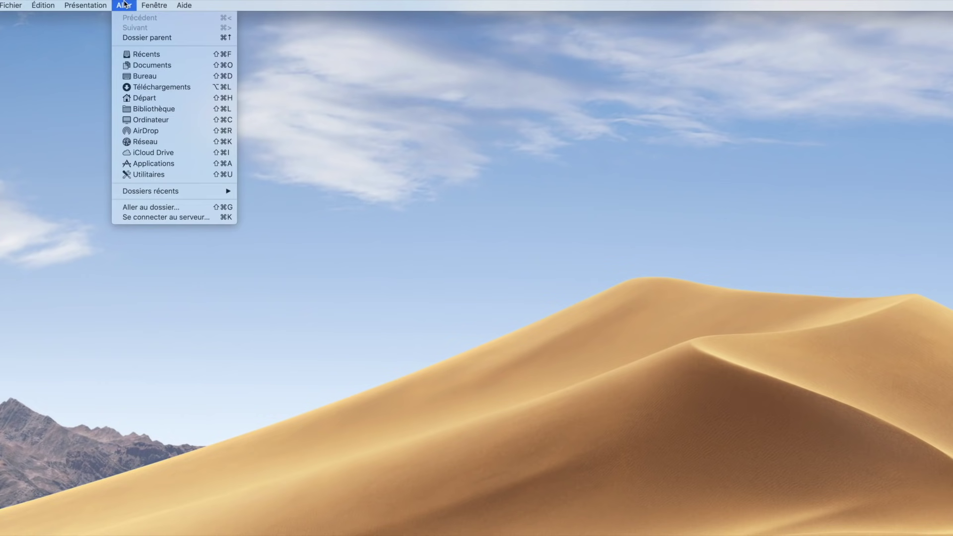
{"action": "left_click", "coordinate": [163, 217]}
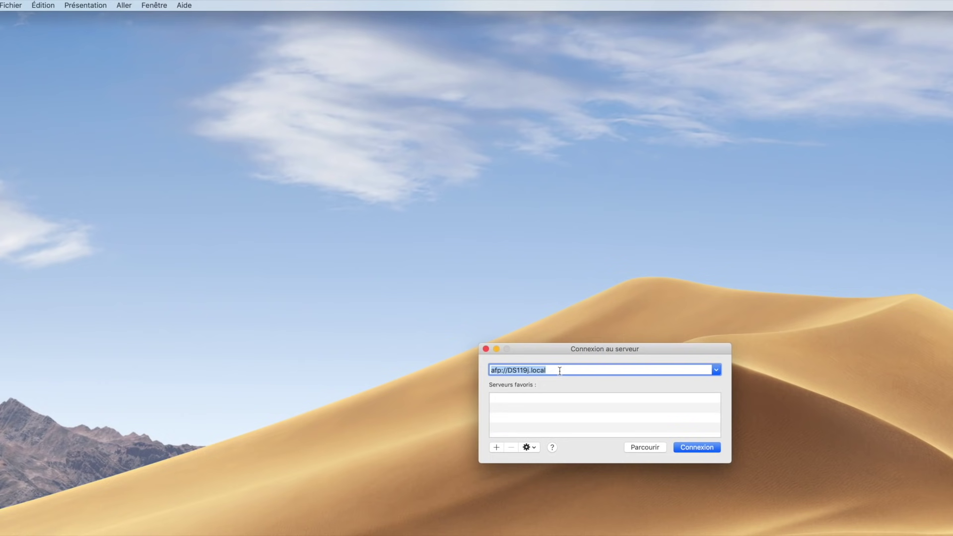
{"action": "left_click_drag", "start_coordinate": [641, 354], "coordinate": [502, 131]}
{"action": "left_click", "coordinate": [563, 227]}
{"action": "left_click_drag", "start_coordinate": [795, 216], "coordinate": [521, 181]}
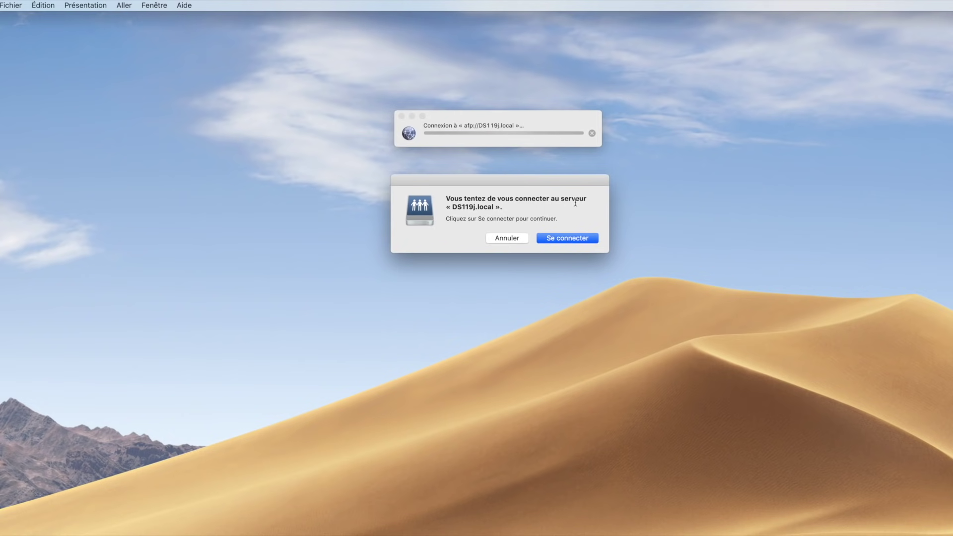
{"action": "left_click", "coordinate": [571, 239]}
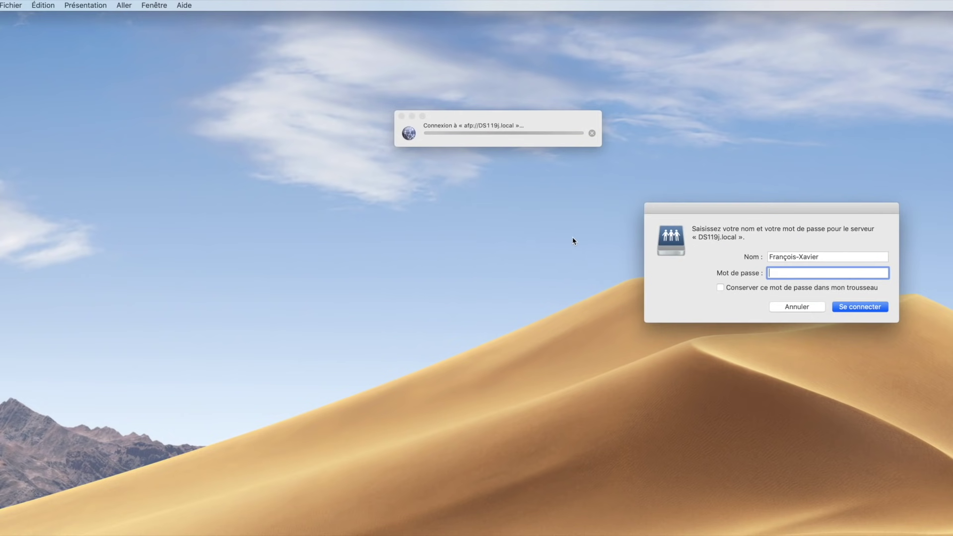
- Log in with the user name and password, then mount the Documents volume
{"action": "left_click_drag", "start_coordinate": [784, 208], "coordinate": [457, 181]}
{"action": "key", "text": "Tab"}
{"action": "type", "text": "test"}
{"action": "key", "text": "Tab"}
{"action": "type", "text": "•••••••••"}
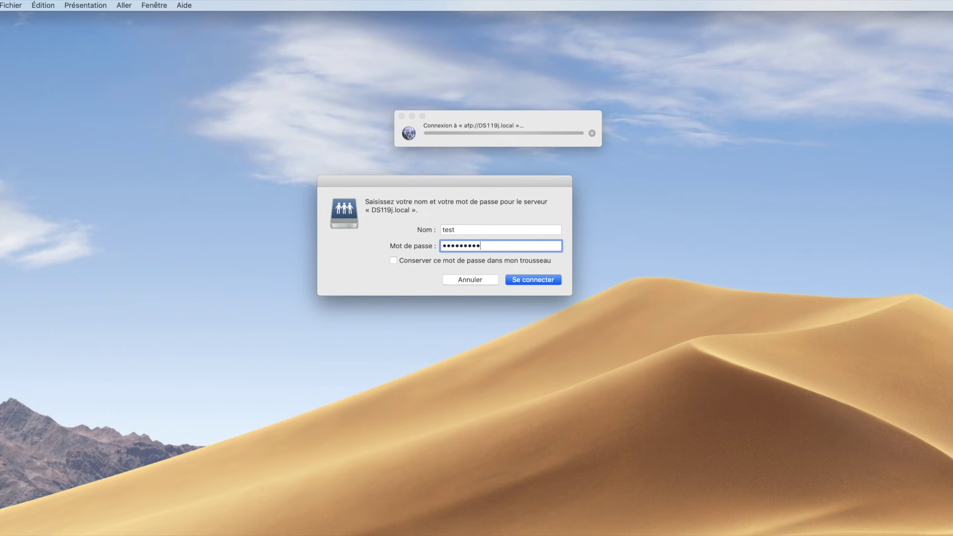
{"action": "key", "text": "Return"}
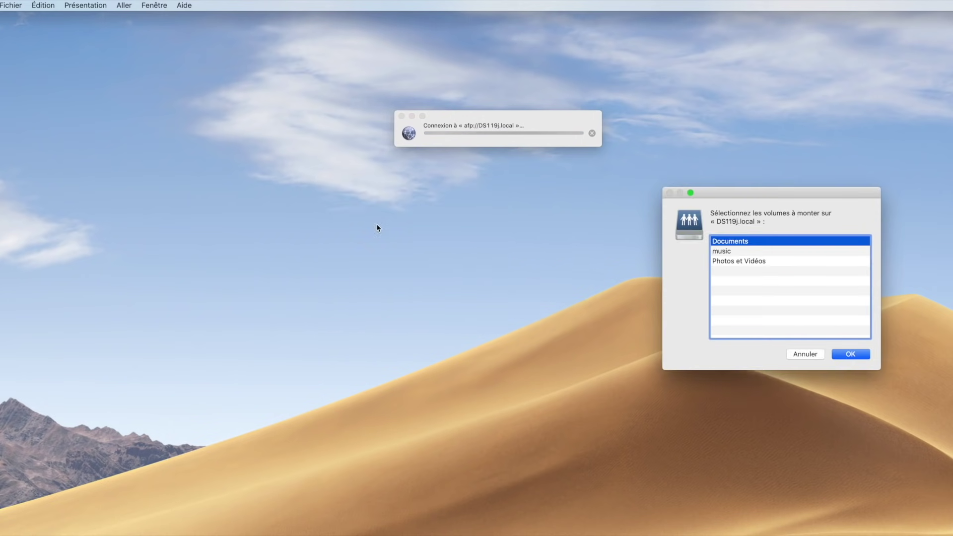
{"action": "left_click_drag", "start_coordinate": [782, 194], "coordinate": [465, 184]}
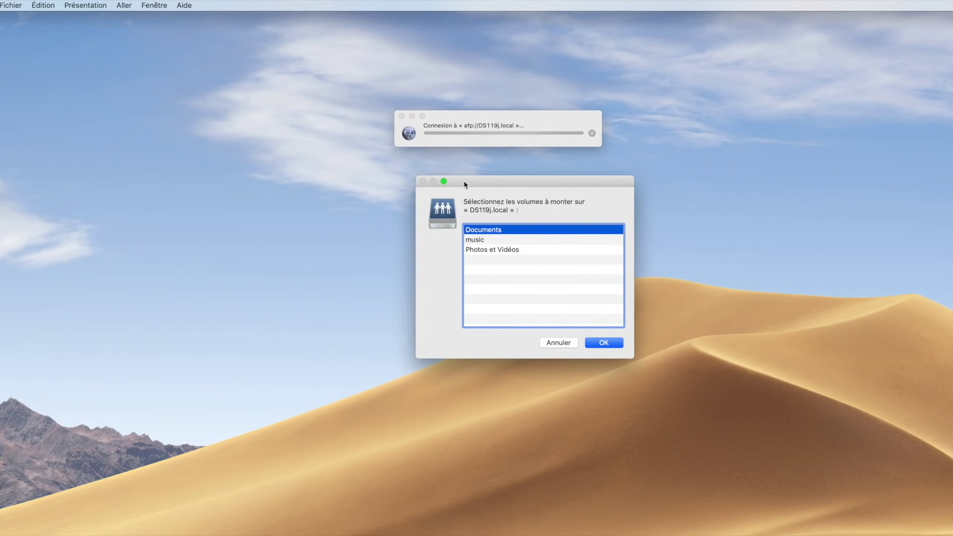
{"action": "left_click", "coordinate": [604, 342]}
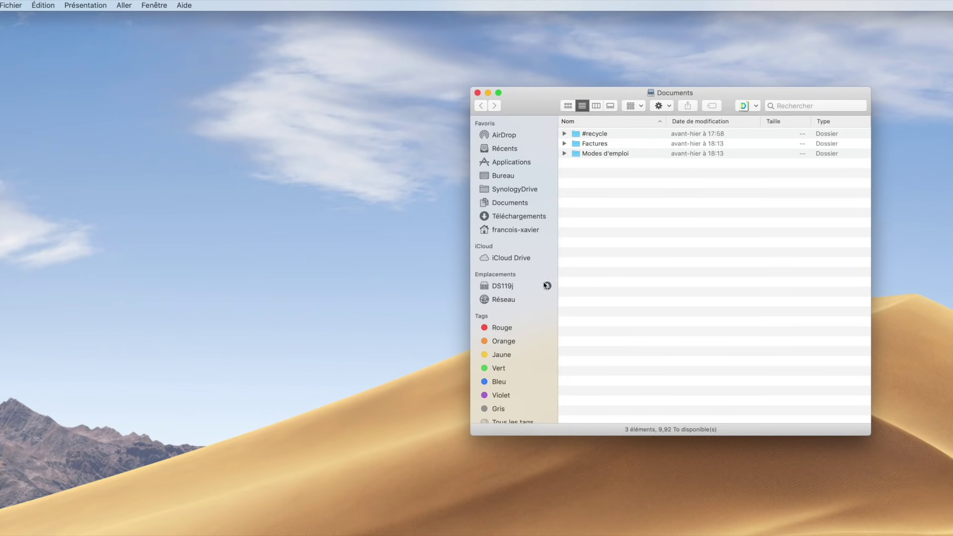
- Check DS119j's Documents, music and Photos et Vidéos shares, then open Documents > Modes d'emploi
{"action": "left_click", "coordinate": [510, 289]}
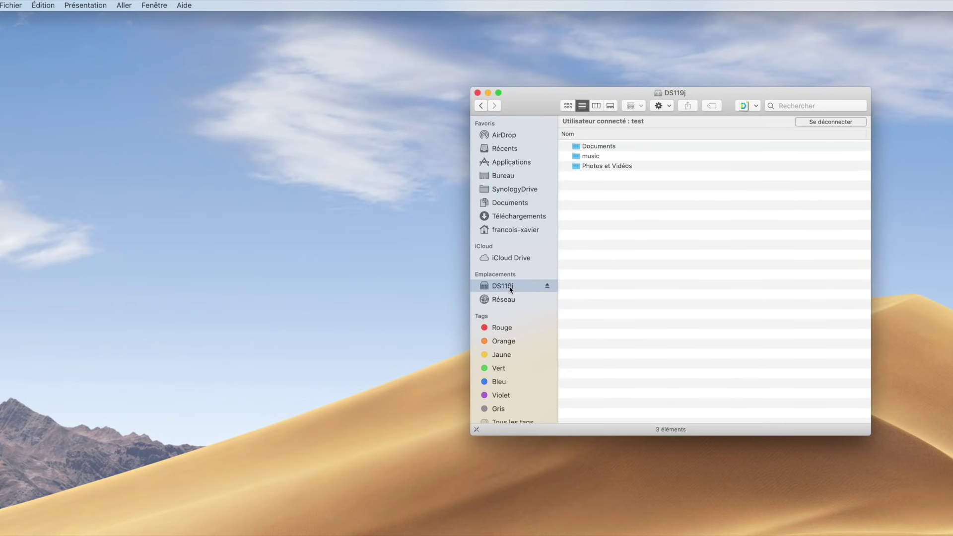
{"action": "double_click", "coordinate": [598, 146]}
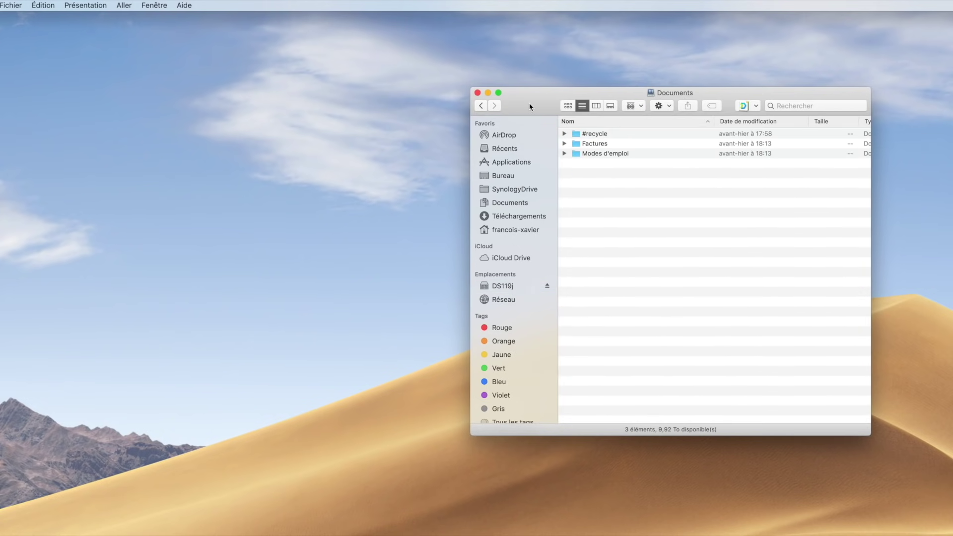
{"action": "left_click", "coordinate": [483, 109]}
{"action": "double_click", "coordinate": [600, 155]}
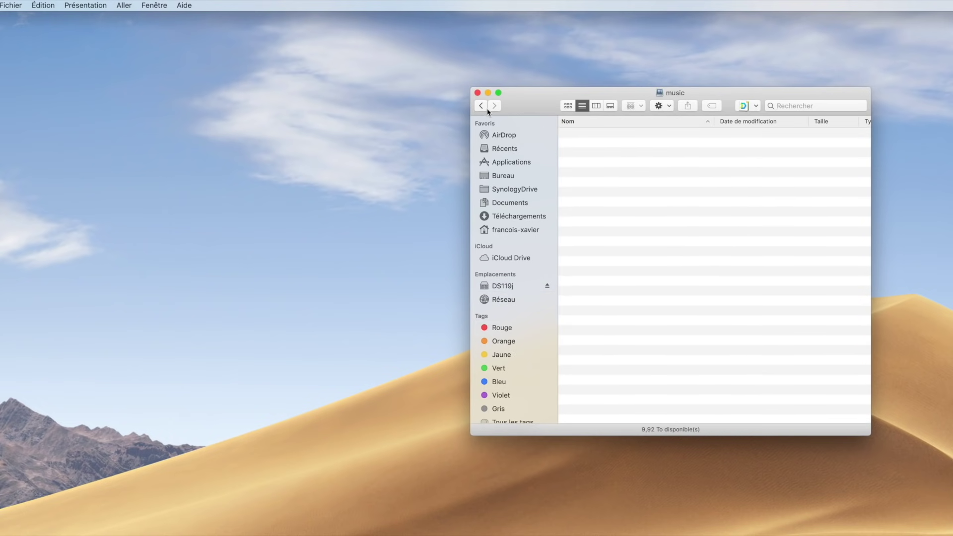
{"action": "left_click", "coordinate": [486, 106]}
{"action": "double_click", "coordinate": [607, 165]}
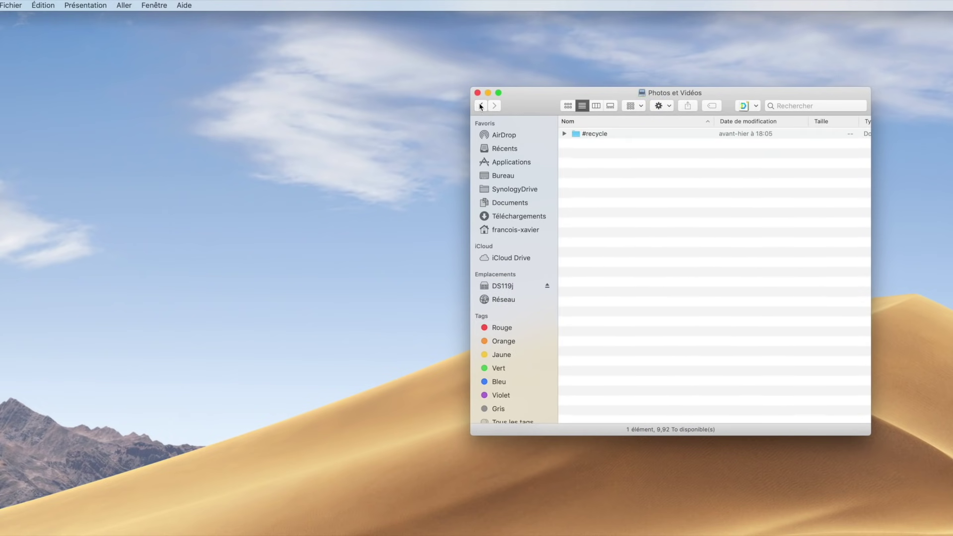
{"action": "left_click", "coordinate": [480, 106]}
{"action": "double_click", "coordinate": [596, 145]}
{"action": "double_click", "coordinate": [595, 154]}
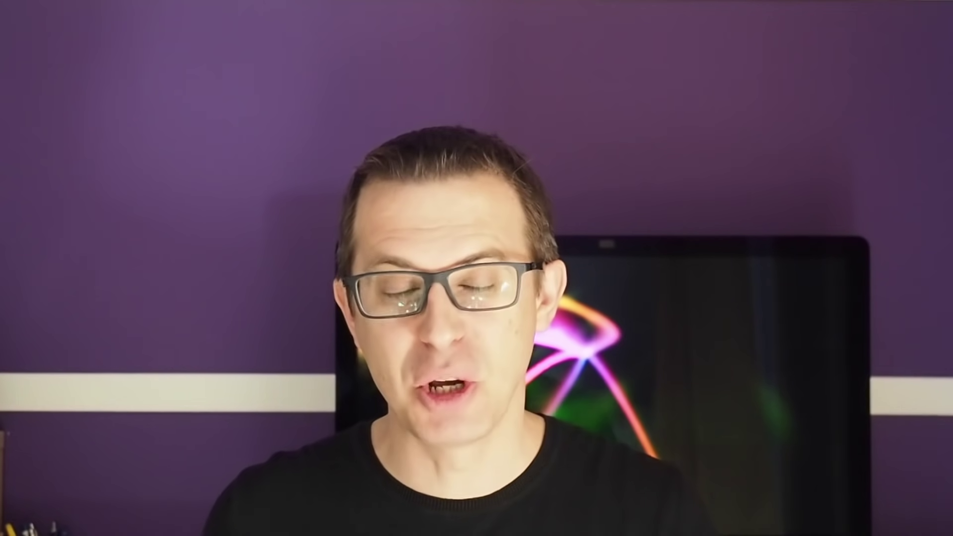